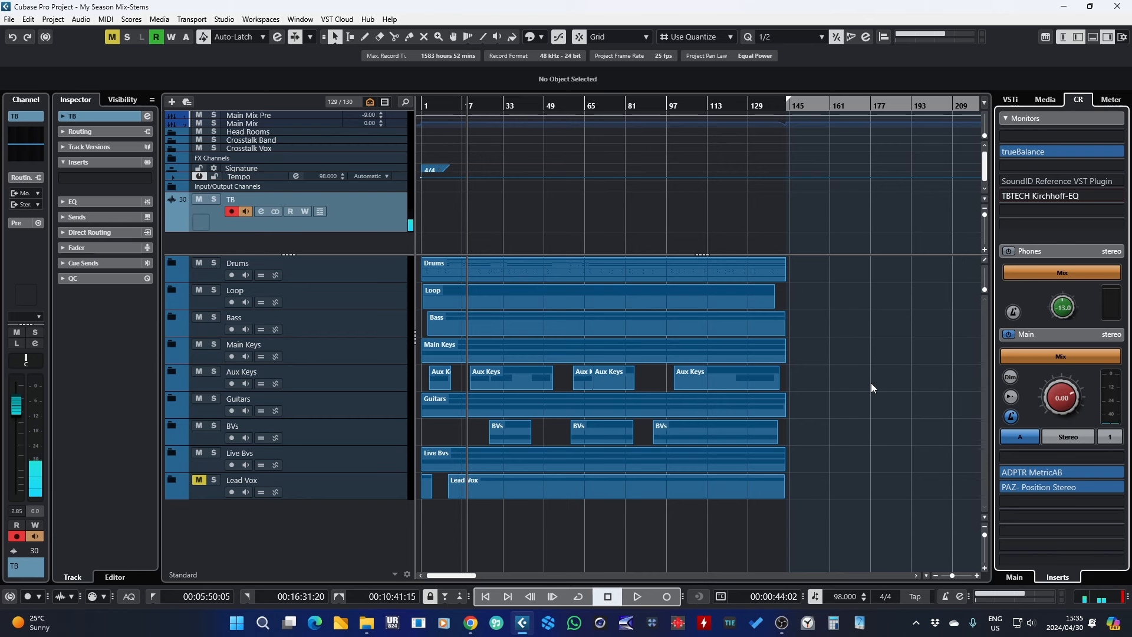
Step: Select each folder track in turn, from Drums down to Lead Vox, to review the stem layout
{"action": "left_click", "coordinate": [984, 569]}
{"action": "left_click", "coordinate": [984, 527]}
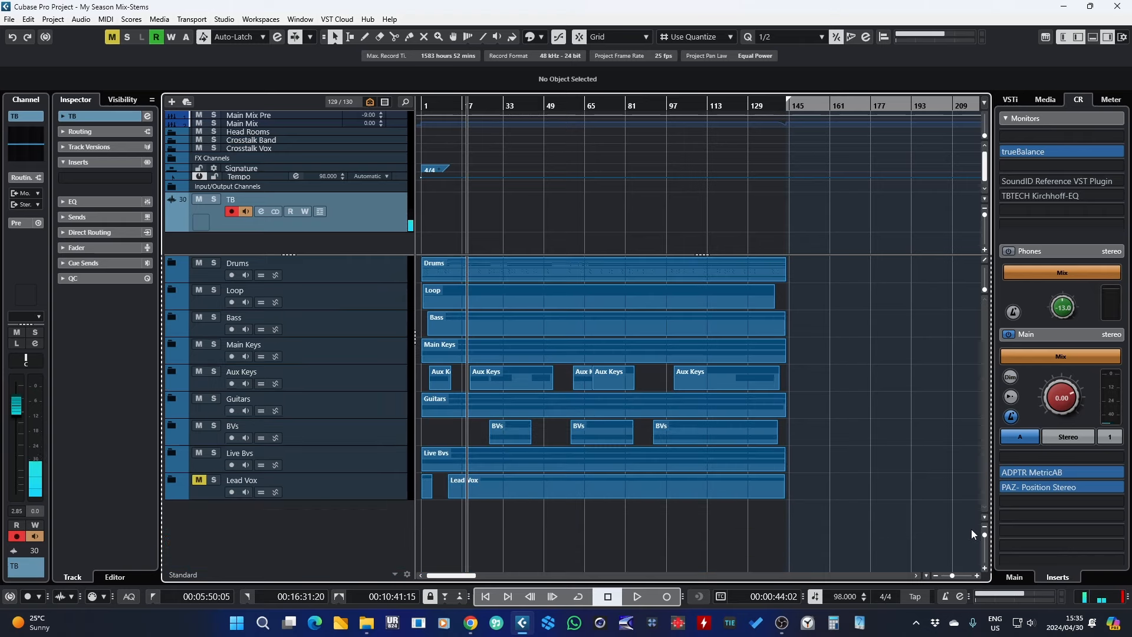
{"action": "left_click", "coordinate": [330, 272]}
{"action": "left_click", "coordinate": [349, 297]}
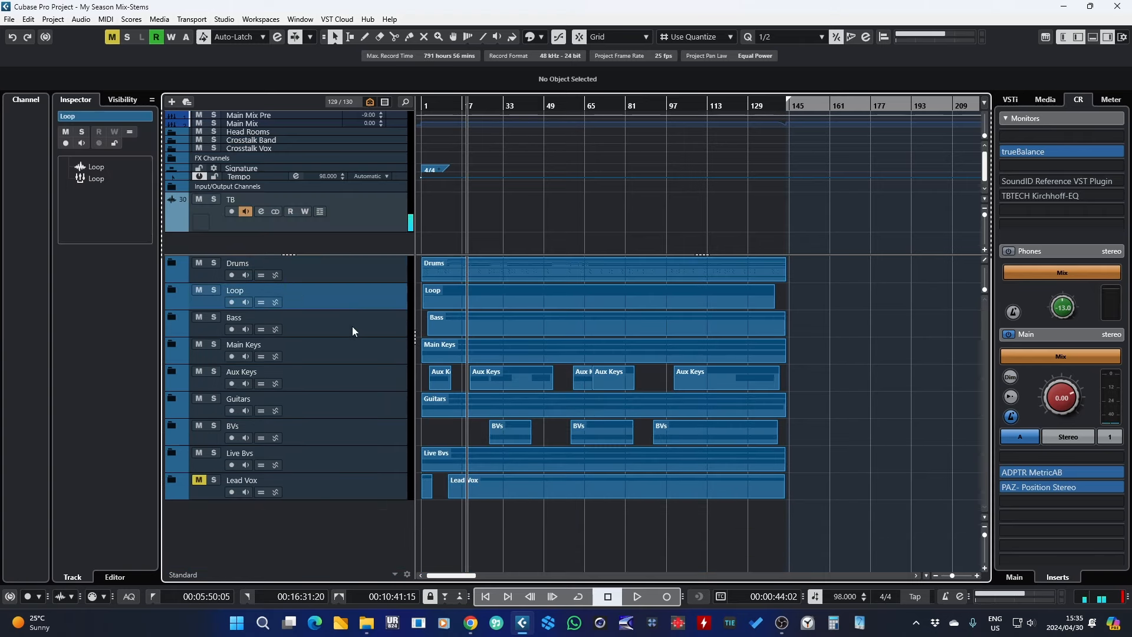
{"action": "left_click", "coordinate": [351, 328]}
{"action": "left_click", "coordinate": [347, 356]}
{"action": "left_click", "coordinate": [347, 383]}
{"action": "left_click", "coordinate": [344, 413]}
{"action": "left_click", "coordinate": [342, 429]}
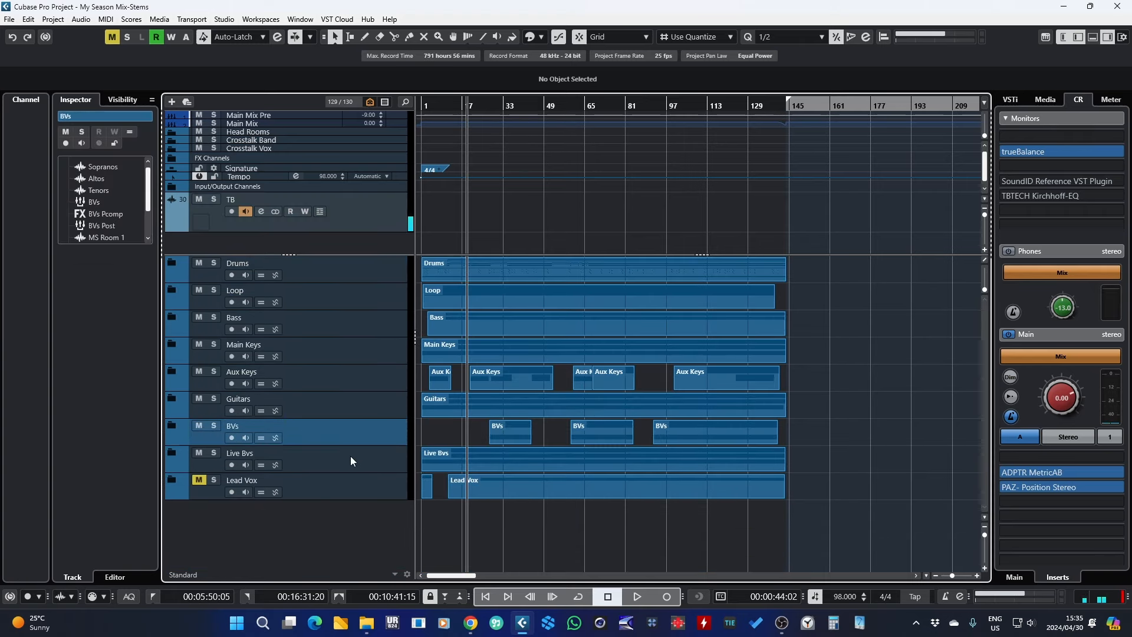
{"action": "left_click", "coordinate": [352, 457]}
{"action": "left_click", "coordinate": [366, 489]}
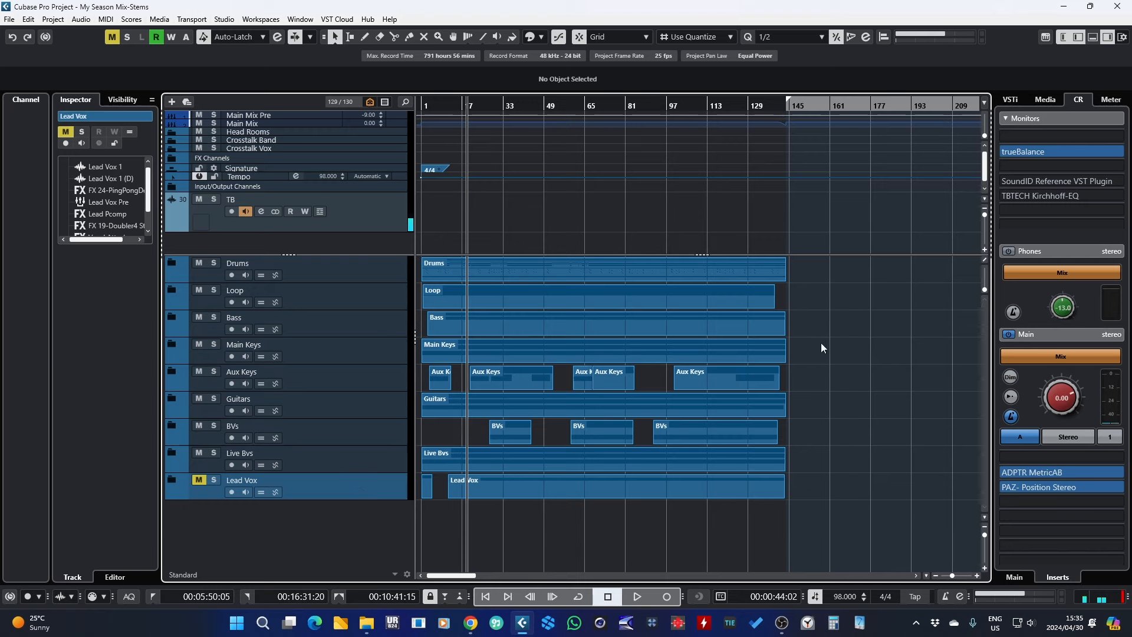
Step: Expand and collapse the Drums, Head Rooms, Crosstalk and FX Channels folders to inspect their contents
{"action": "left_click", "coordinate": [172, 262]}
{"action": "scroll", "coordinate": [906, 435], "scroll_direction": "down", "scroll_amount": 5}
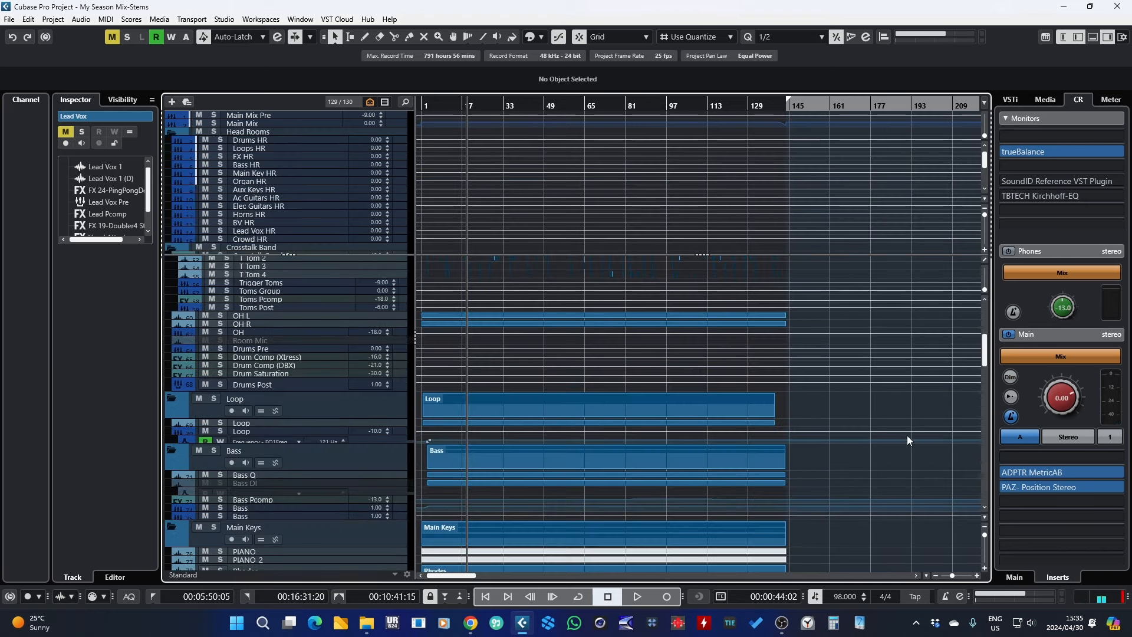
{"action": "scroll", "coordinate": [906, 435], "scroll_direction": "up", "scroll_amount": 5}
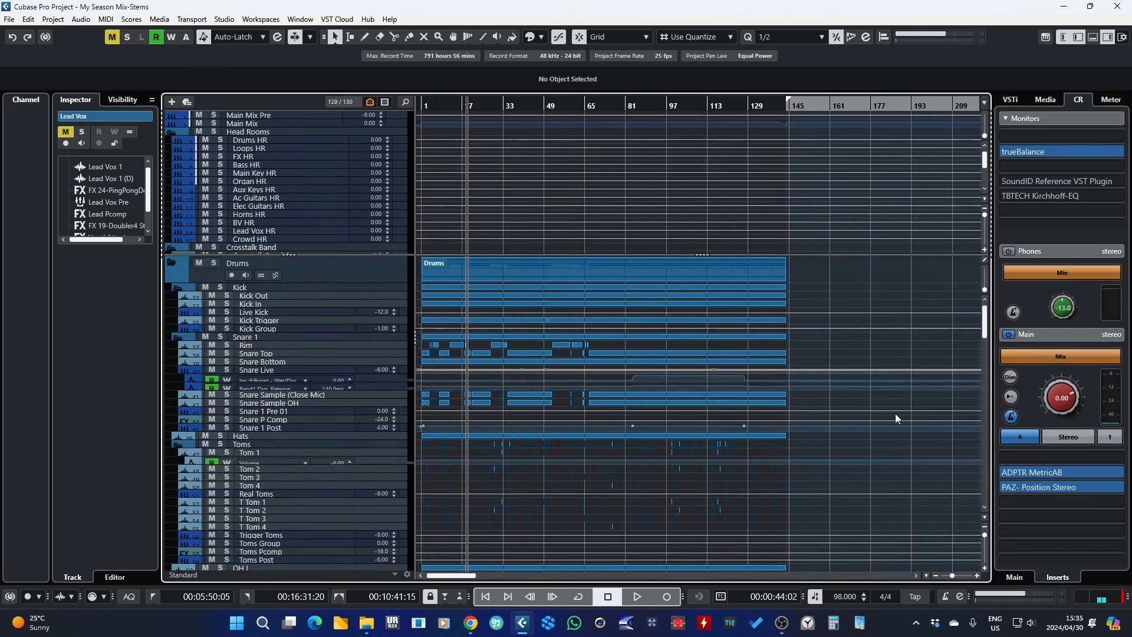
{"action": "left_click", "coordinate": [169, 132]}
{"action": "left_click", "coordinate": [170, 141]}
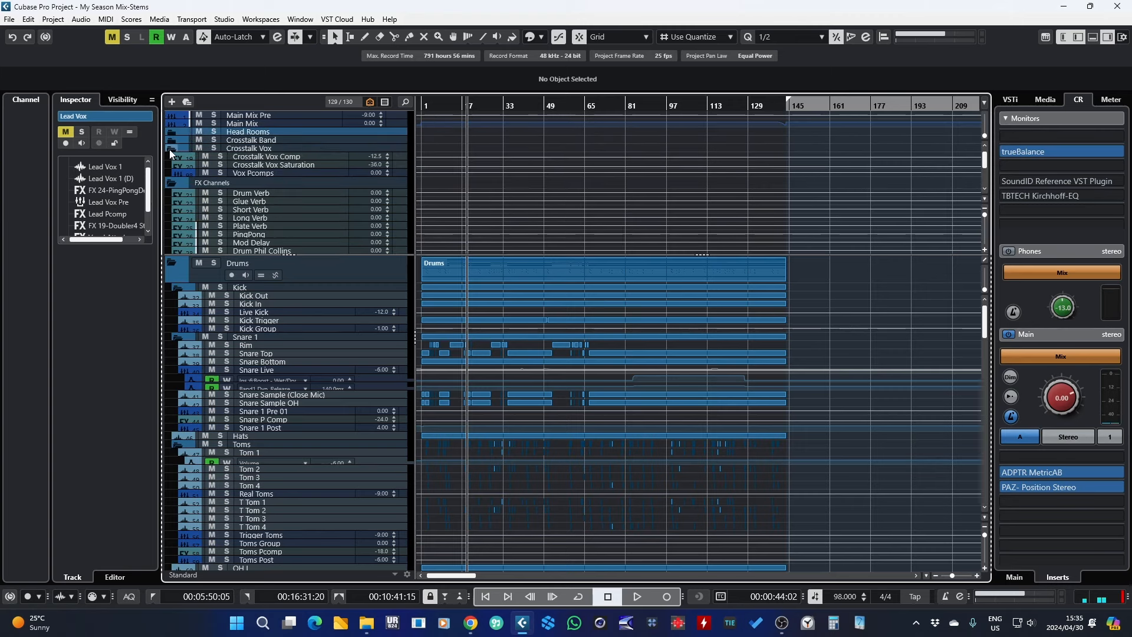
{"action": "left_click", "coordinate": [168, 148]}
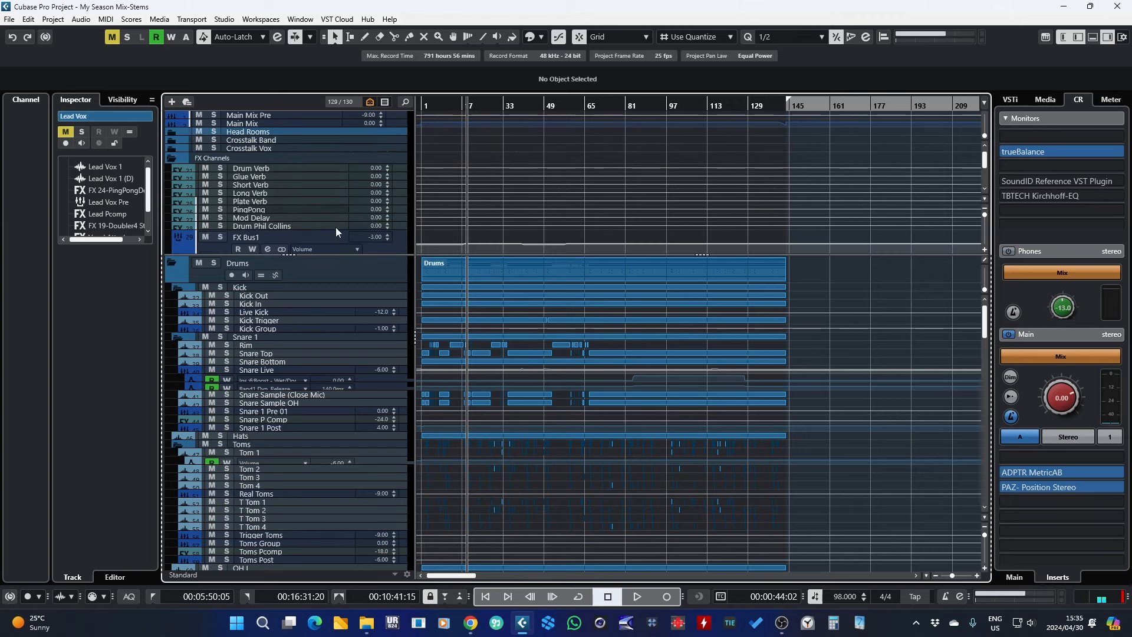
{"action": "left_click", "coordinate": [172, 159]}
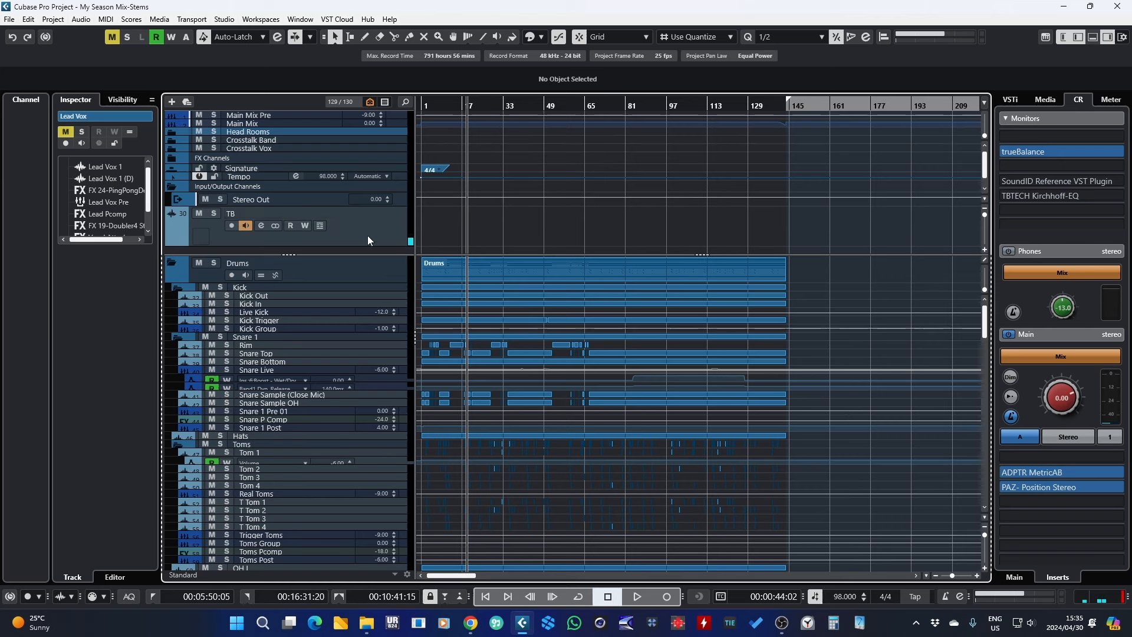
Step: Select the Main Mix track, then solo the Drums, Loop and Bass folders one at a time to audition each stem
{"action": "left_click", "coordinate": [309, 116]}
{"action": "left_click", "coordinate": [308, 124]}
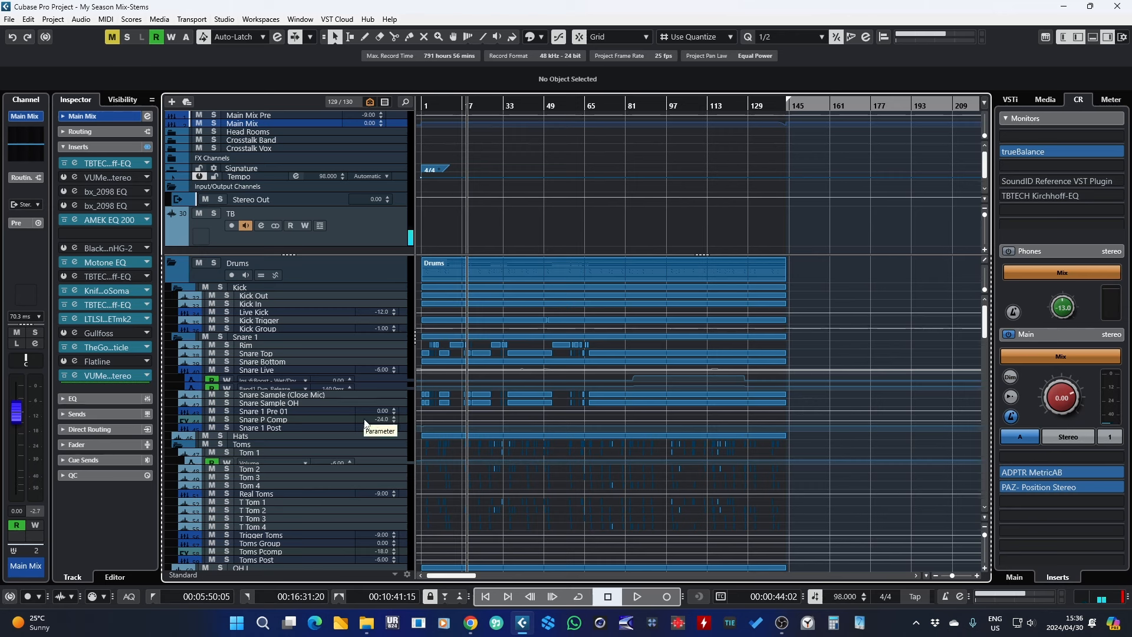
{"action": "left_click", "coordinate": [178, 287]}
{"action": "left_click", "coordinate": [213, 263]}
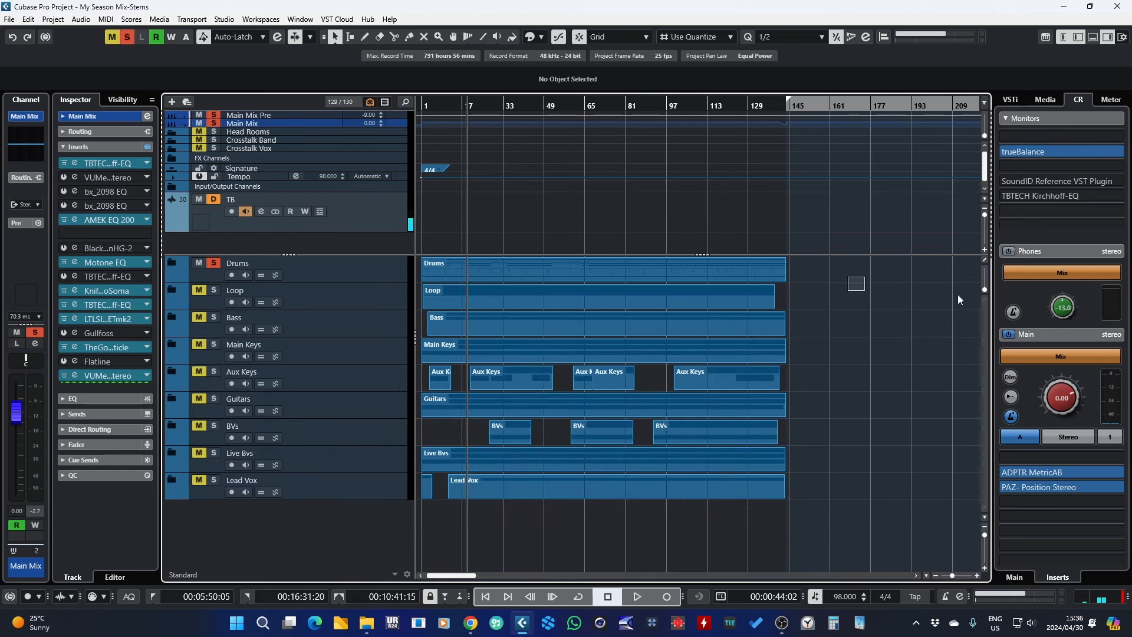
{"action": "left_click", "coordinate": [214, 263]}
{"action": "left_click", "coordinate": [213, 290]}
{"action": "left_click", "coordinate": [337, 300]}
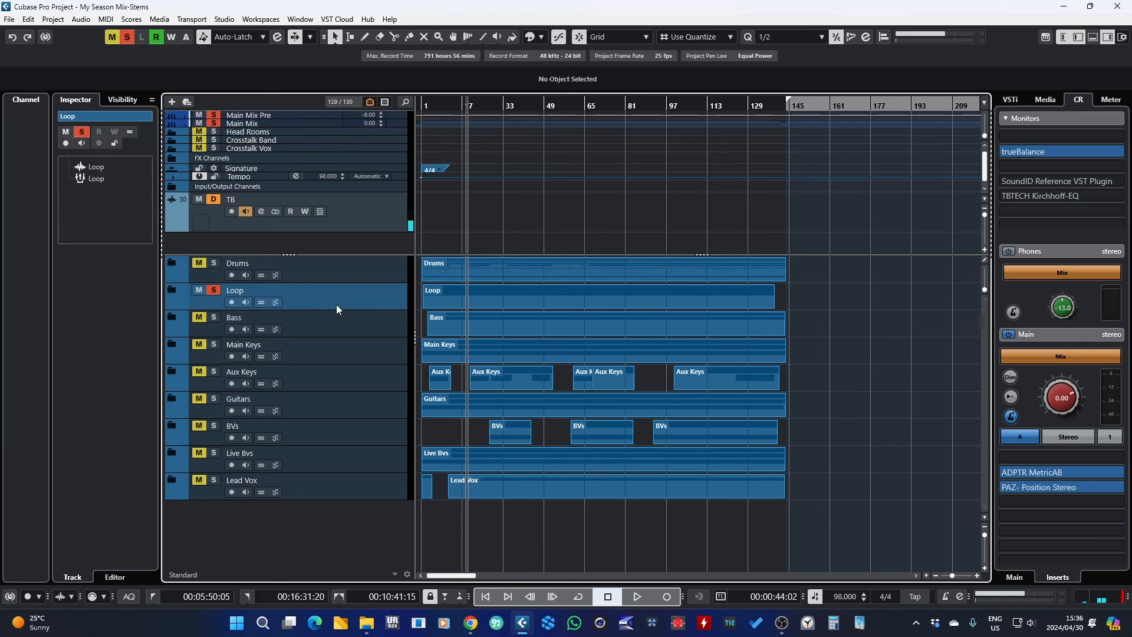
{"action": "left_click", "coordinate": [213, 291]}
{"action": "left_click", "coordinate": [214, 317]}
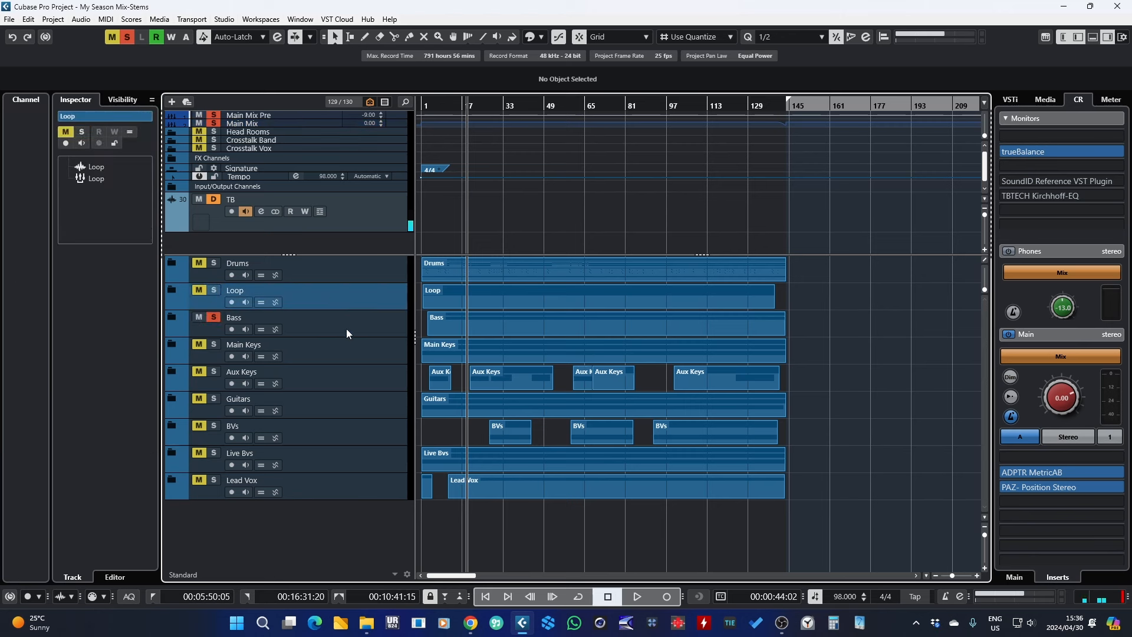
{"action": "left_click", "coordinate": [214, 320]}
Step: Set the locators to span all events in the project and add a marker track
{"action": "left_click_drag", "start_coordinate": [823, 262], "coordinate": [329, 277]}
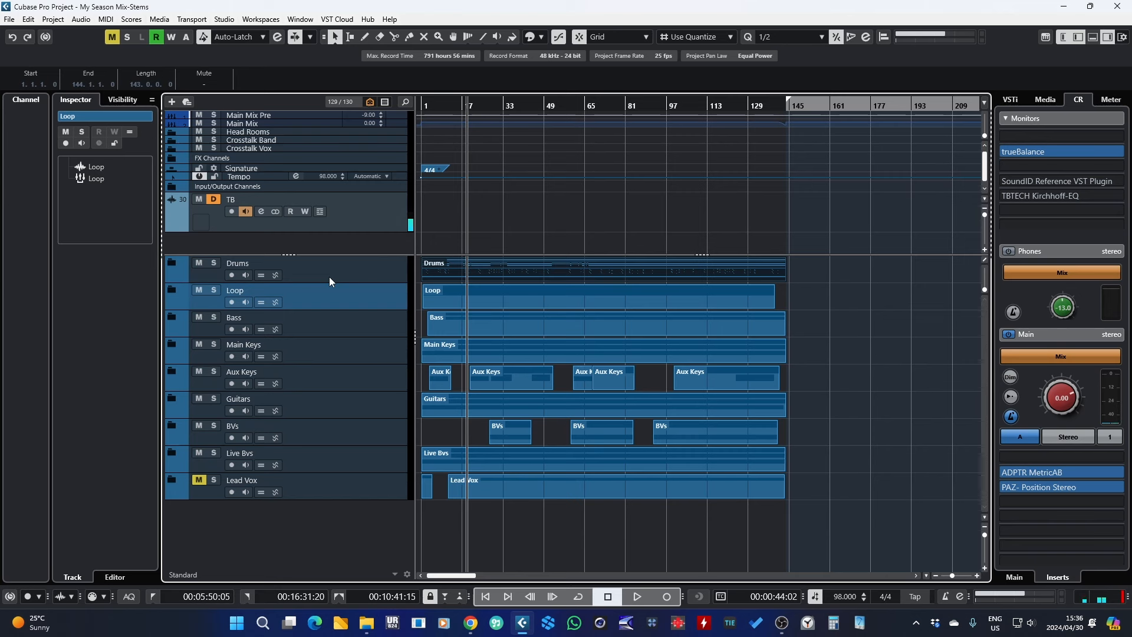
{"action": "key", "text": "p"}
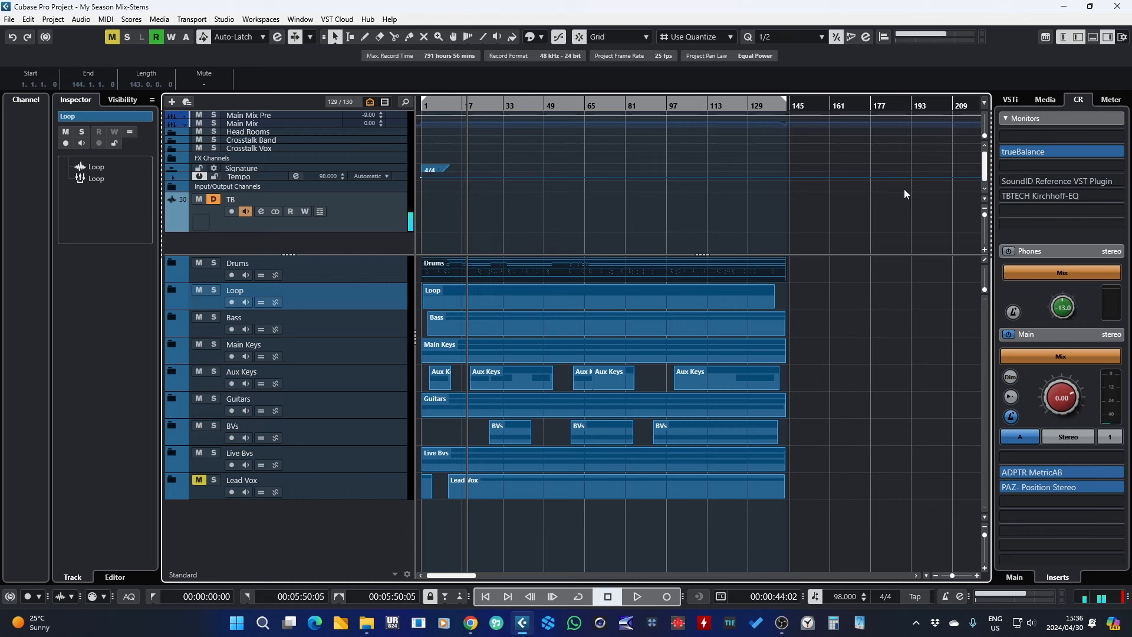
{"action": "right_click", "coordinate": [389, 243]}
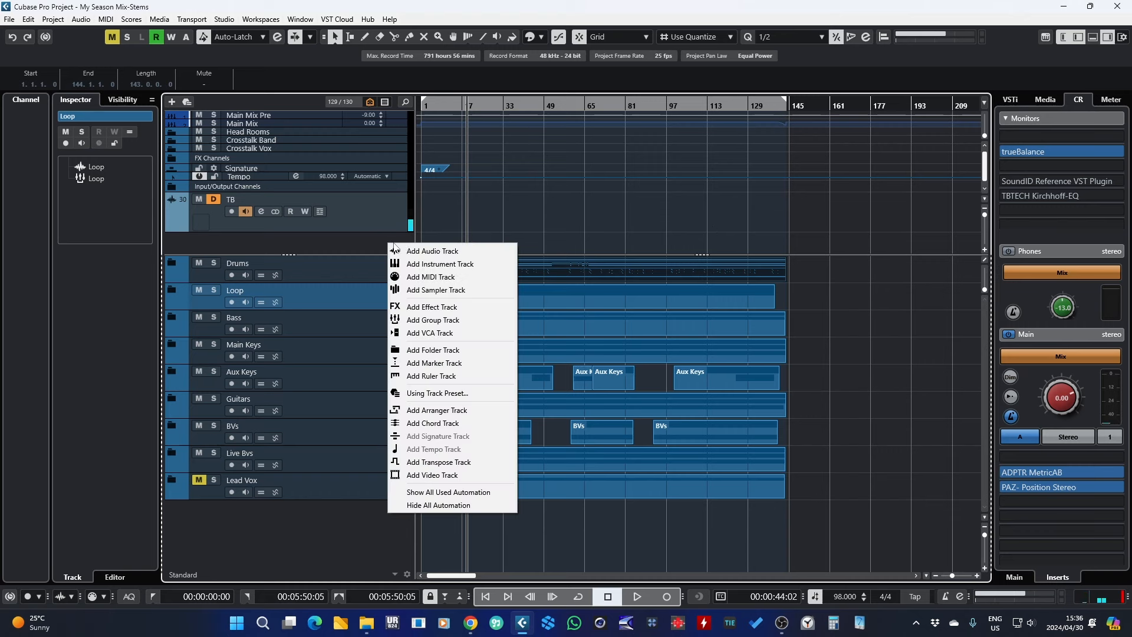
{"action": "left_click", "coordinate": [442, 362]}
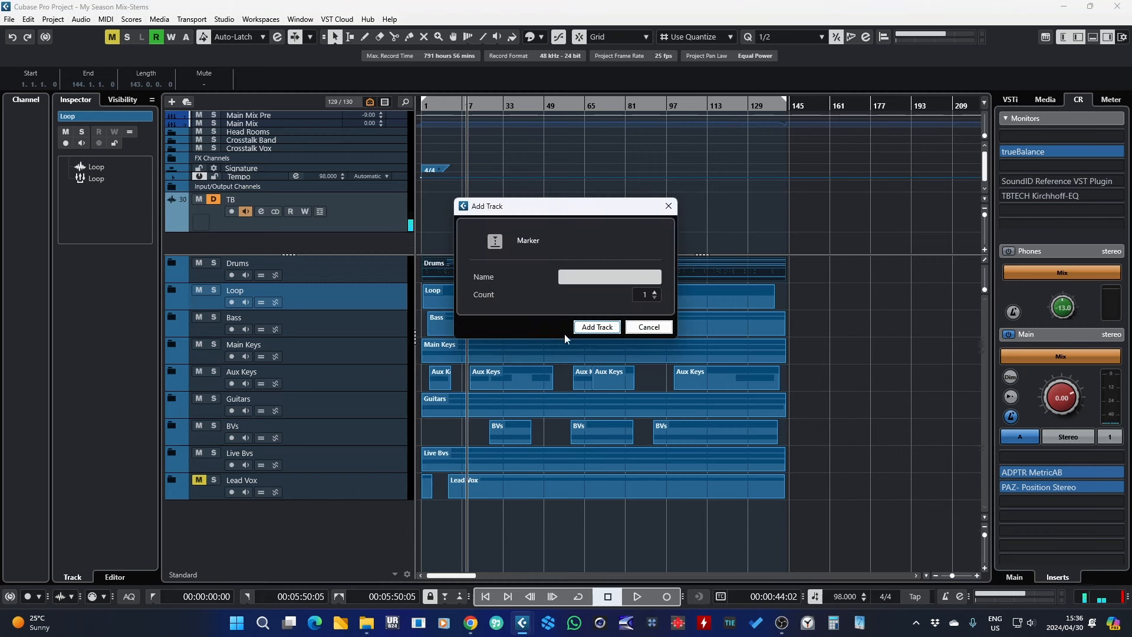
{"action": "left_click", "coordinate": [582, 334]}
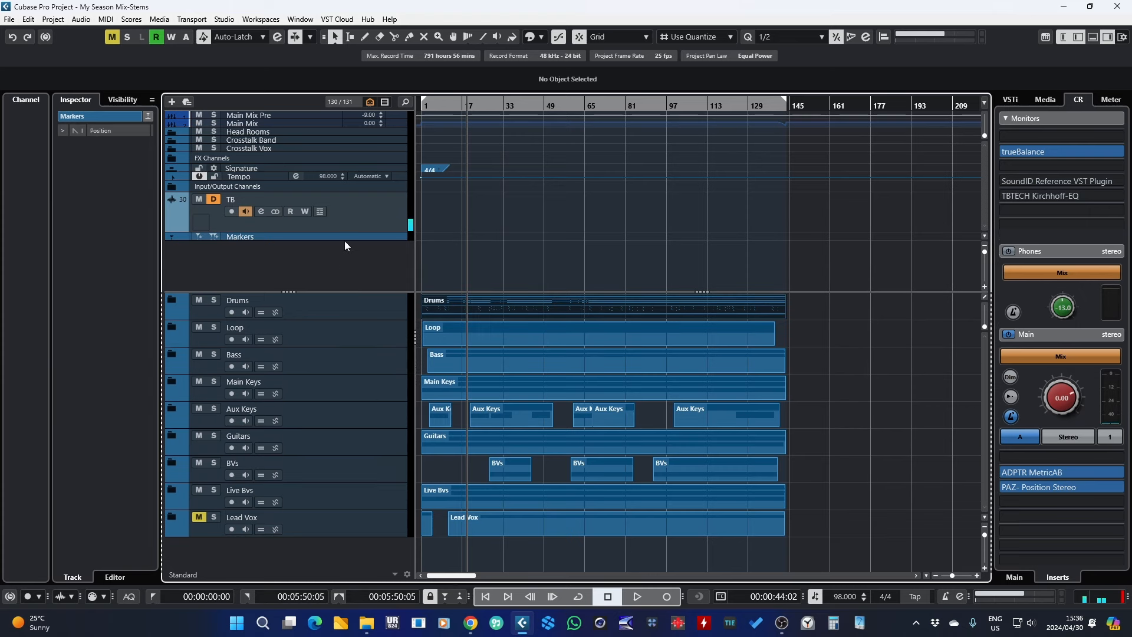
Step: Add a cycle marker on the marker track covering the locator range from bar 1 to bar 144
{"action": "left_click_drag", "start_coordinate": [347, 250], "coordinate": [346, 267]}
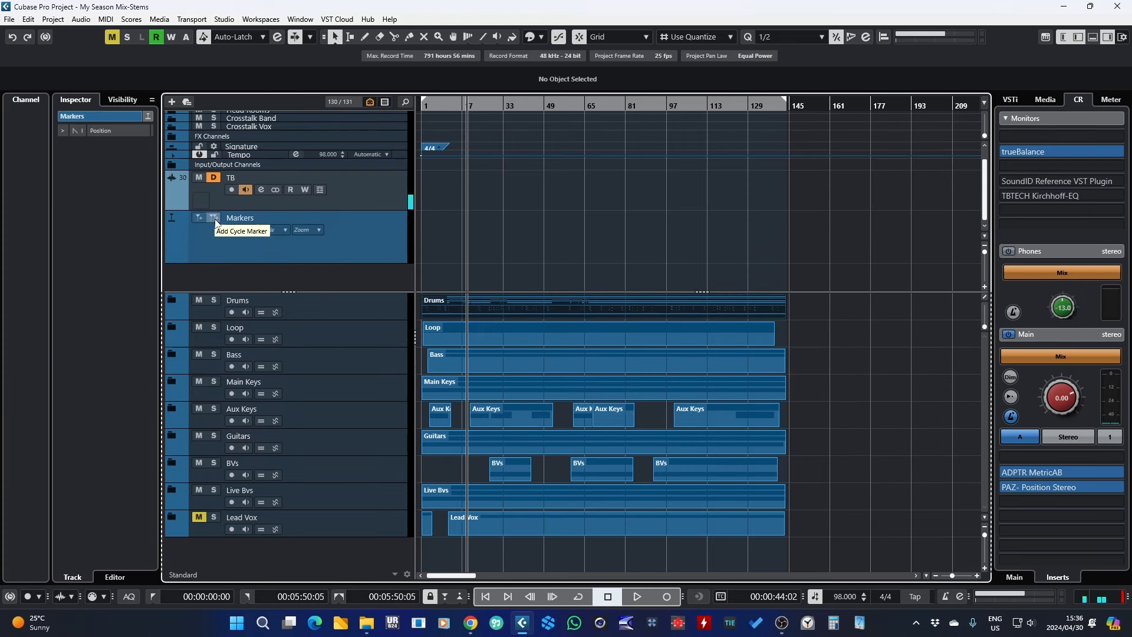
{"action": "left_click_drag", "start_coordinate": [849, 319], "coordinate": [381, 311]}
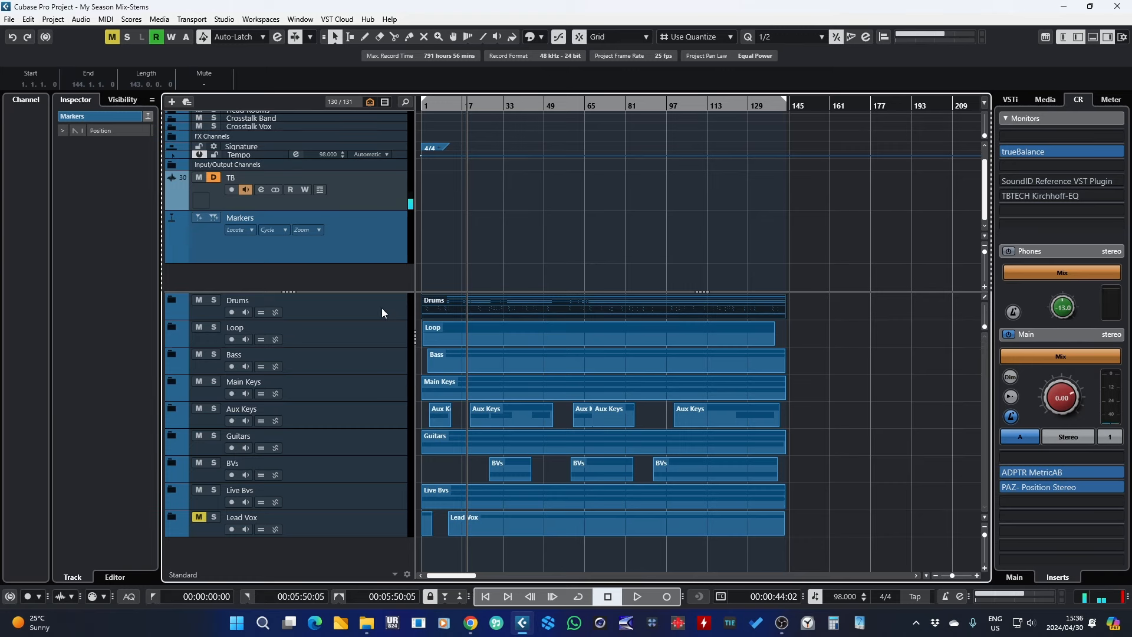
{"action": "left_click_drag", "start_coordinate": [779, 109], "coordinate": [699, 306]}
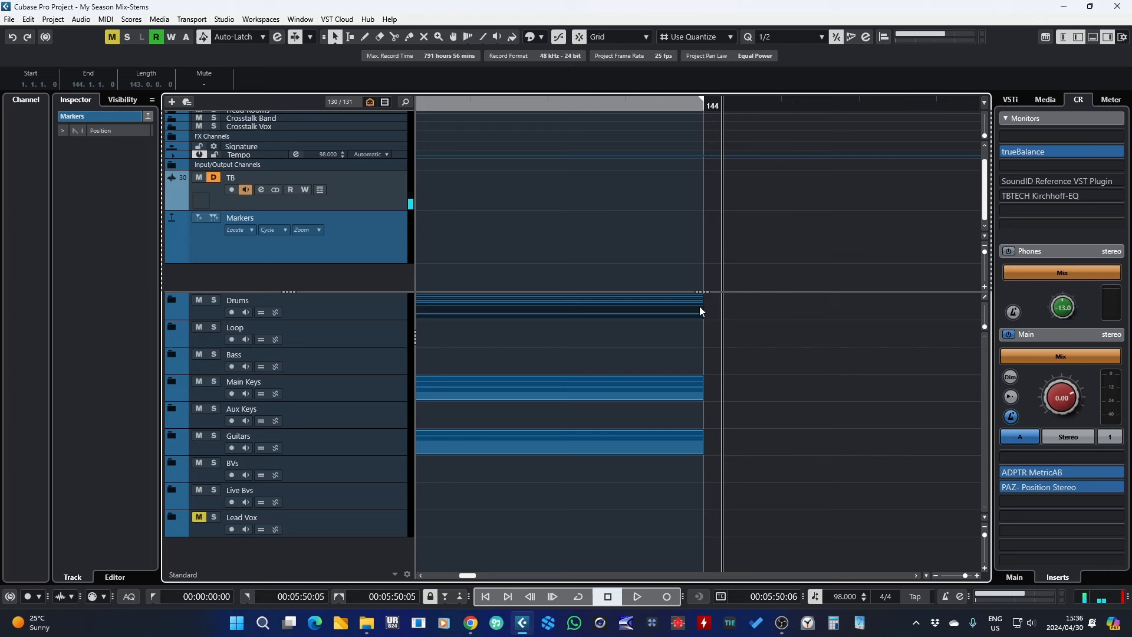
{"action": "left_click", "coordinate": [703, 105]}
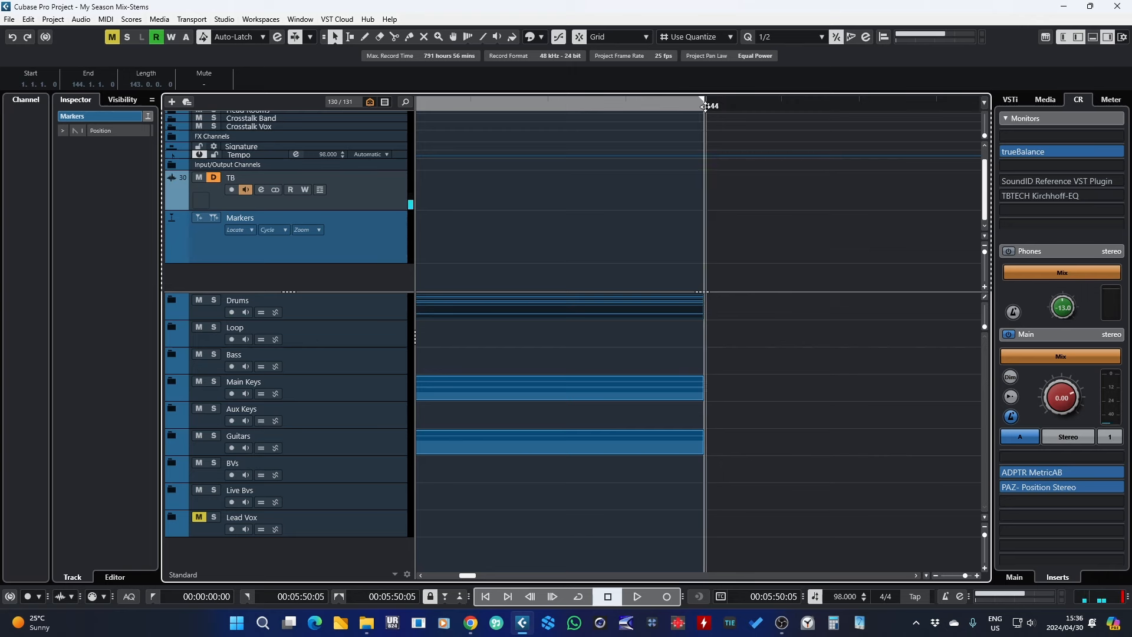
{"action": "left_click", "coordinate": [482, 597]}
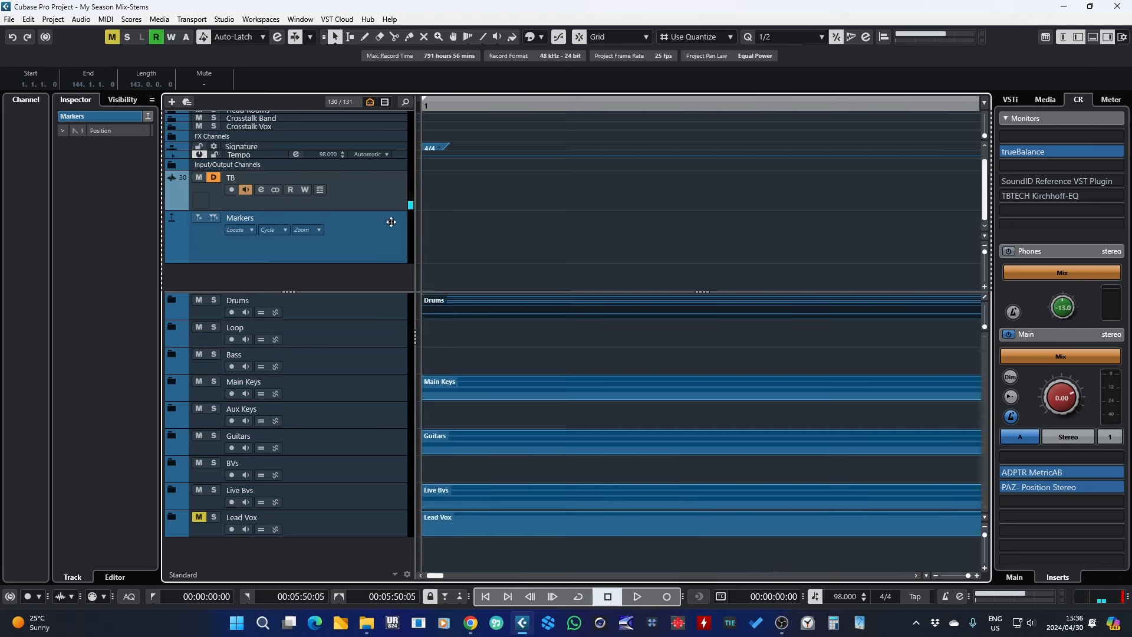
{"action": "left_click_drag", "start_coordinate": [390, 222], "coordinate": [354, 82]}
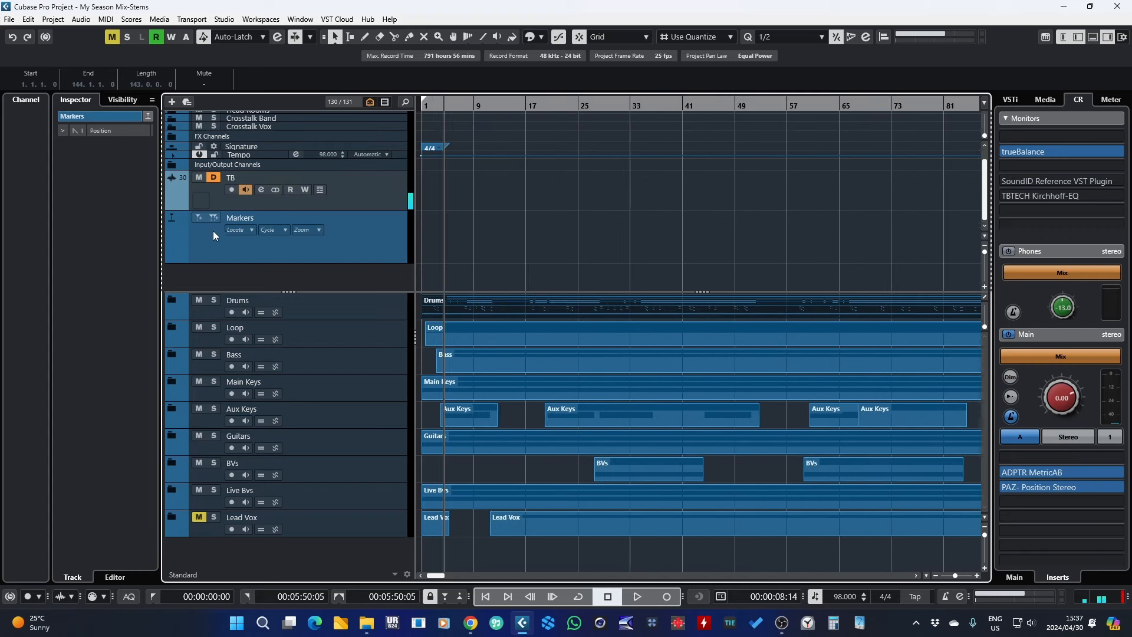
{"action": "left_click", "coordinate": [215, 220]}
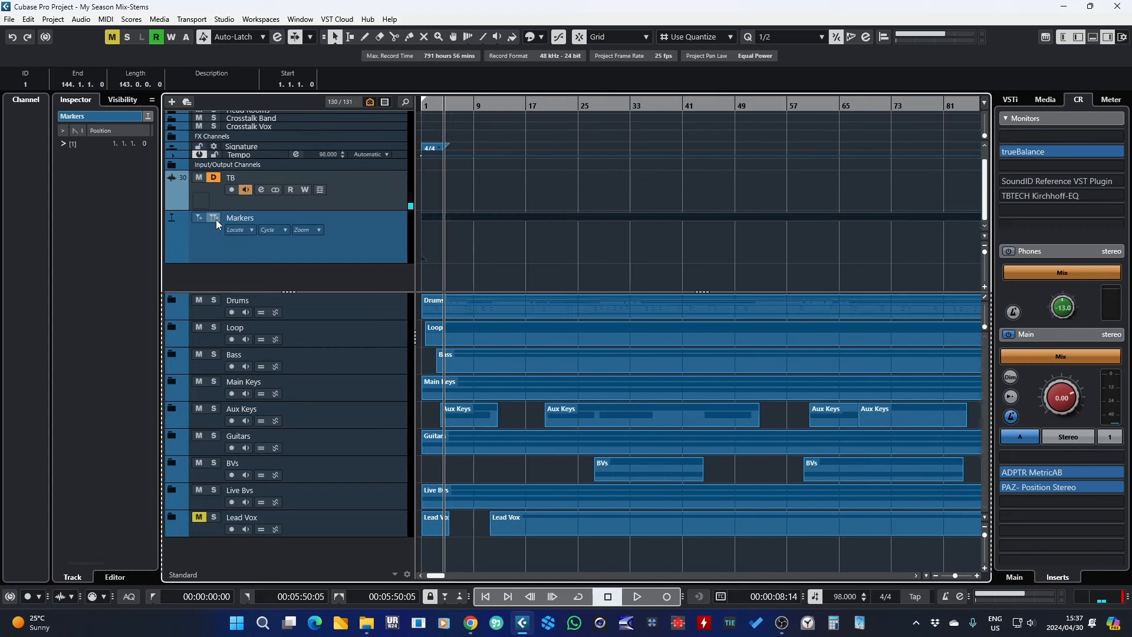
Step: Name the cycle marker 01 Drums in the Markers window and close the window
{"action": "left_click_drag", "start_coordinate": [957, 578], "coordinate": [955, 580]}
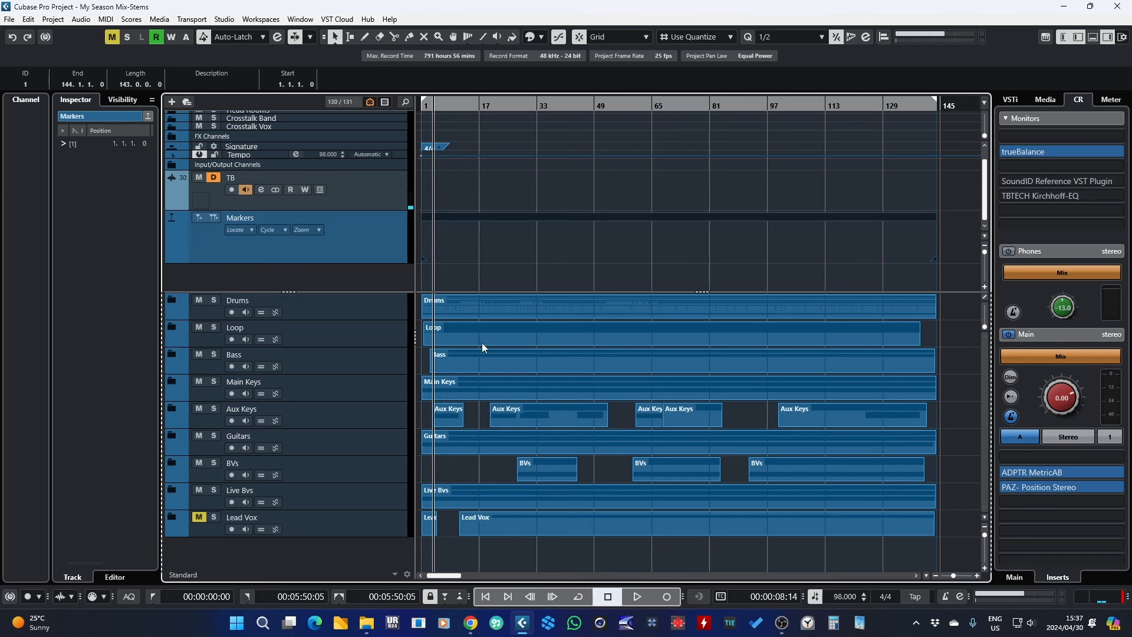
{"action": "left_click", "coordinate": [148, 117]}
{"action": "left_click", "coordinate": [617, 233]}
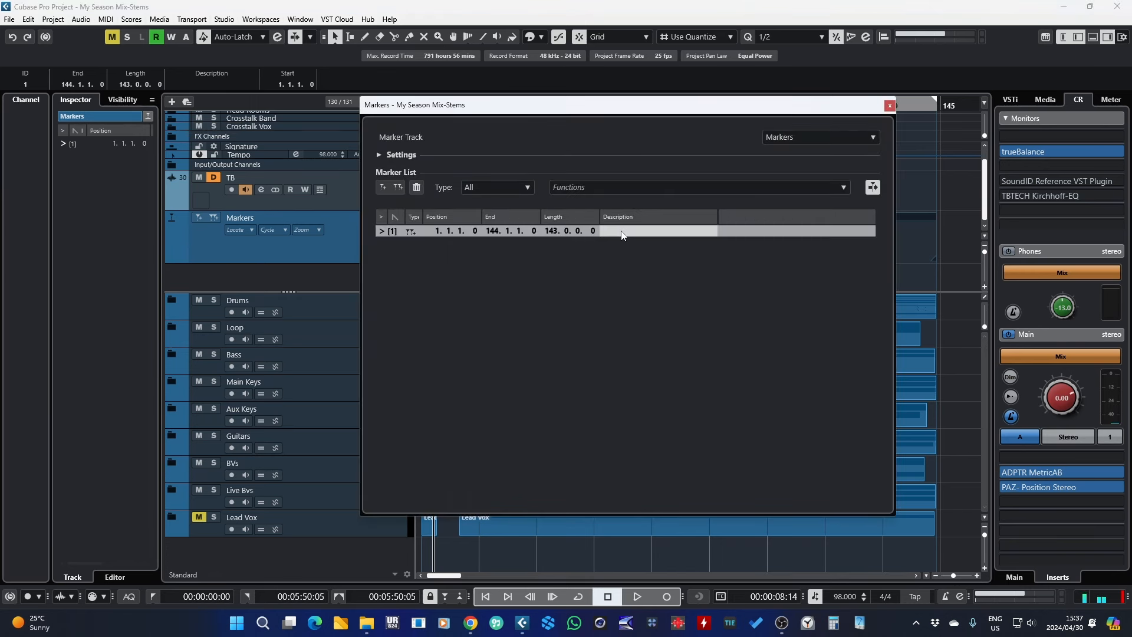
{"action": "left_click", "coordinate": [621, 231]}
{"action": "type", "text": "01 Drums"}
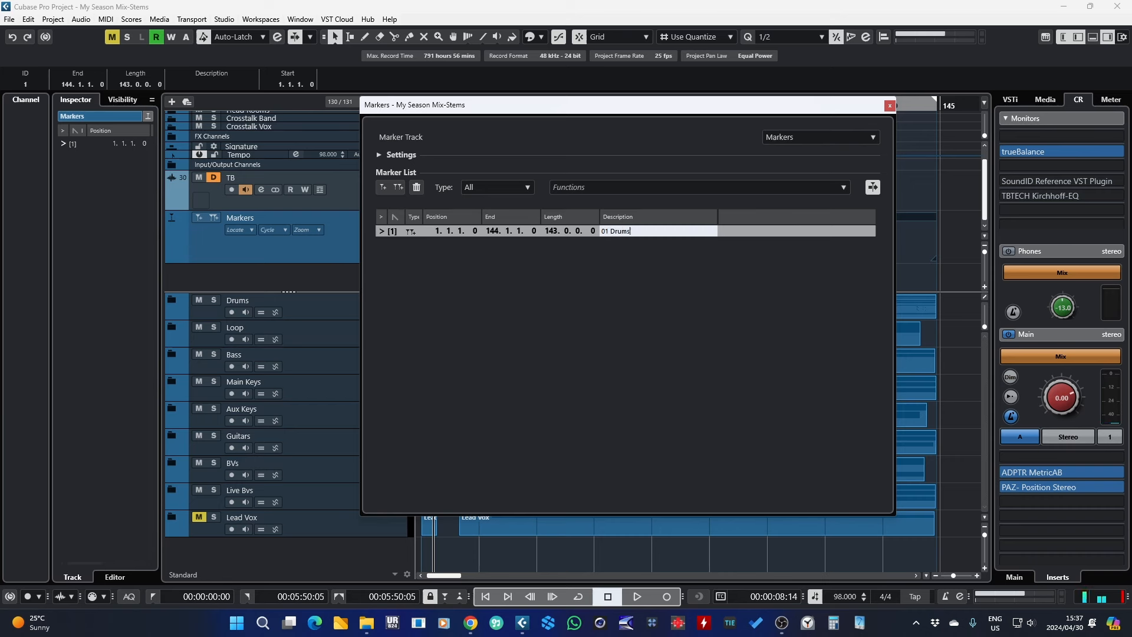
{"action": "key", "text": "Return"}
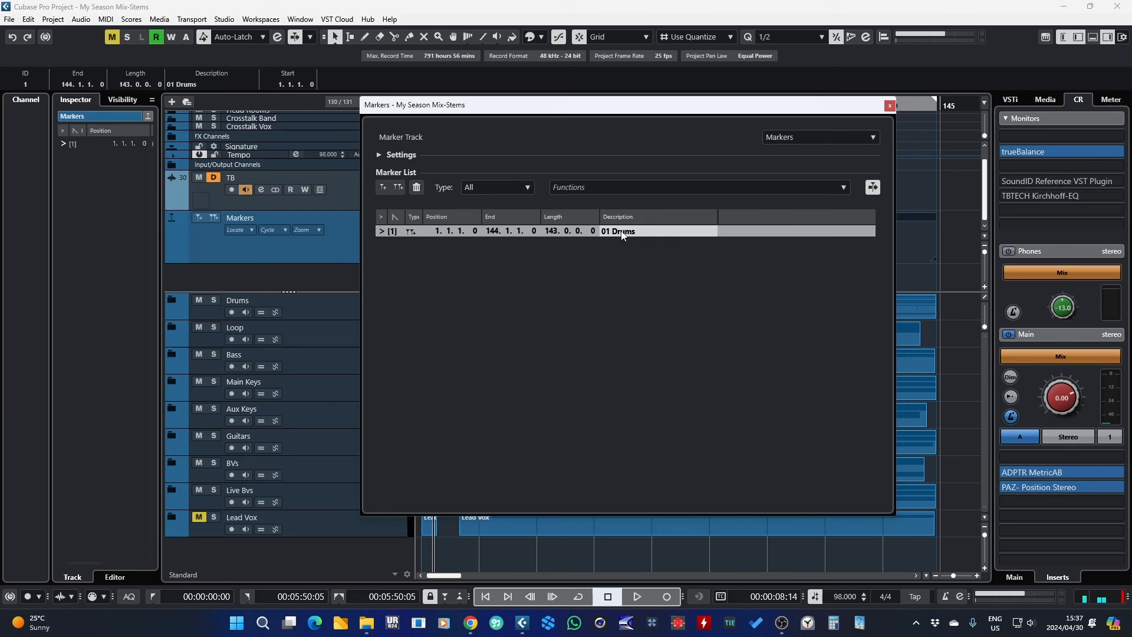
{"action": "left_click", "coordinate": [890, 107]}
Step: Review the folder tracks one by one beneath the new marker, from Drums down to Lead Vox
{"action": "left_click_drag", "start_coordinate": [954, 576], "coordinate": [951, 576]}
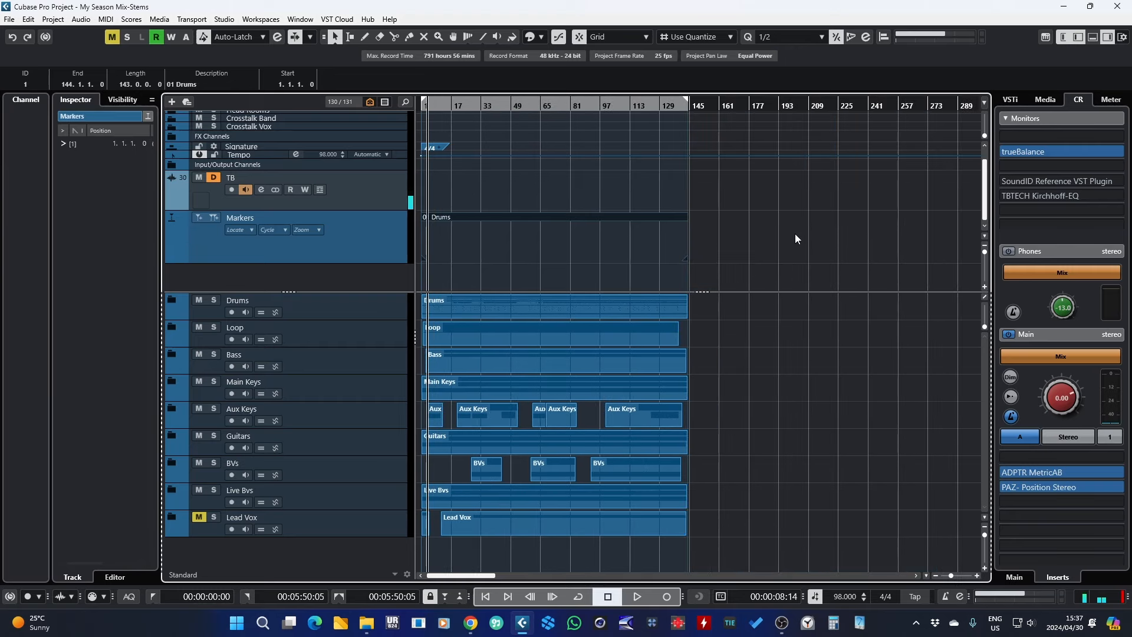
{"action": "left_click", "coordinate": [672, 105]}
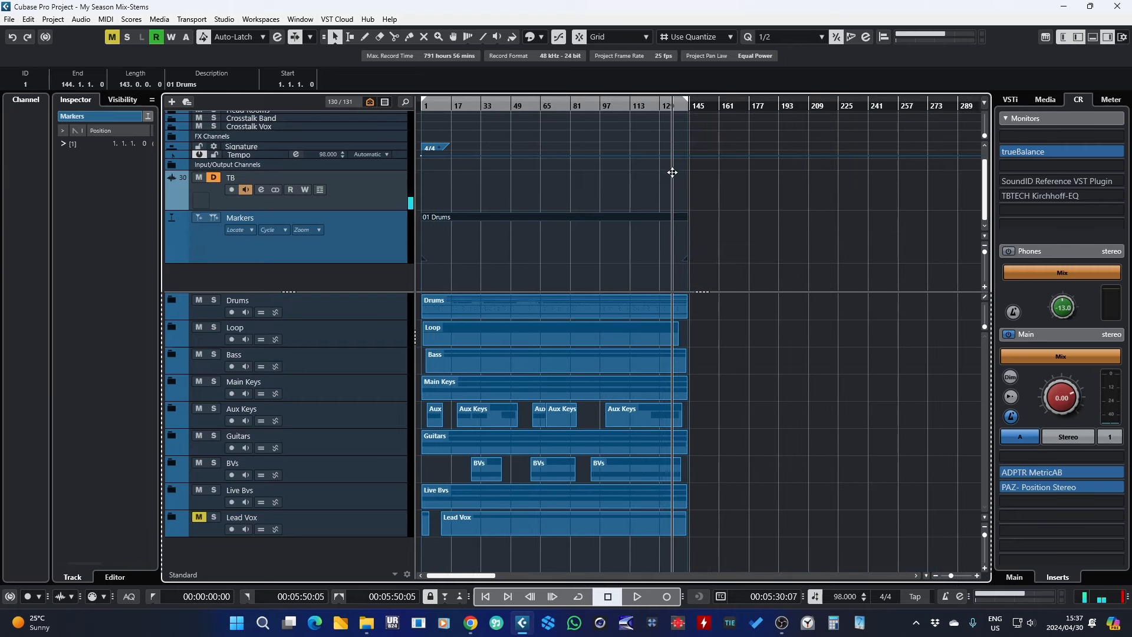
{"action": "left_click_drag", "start_coordinate": [672, 172], "coordinate": [648, 227]}
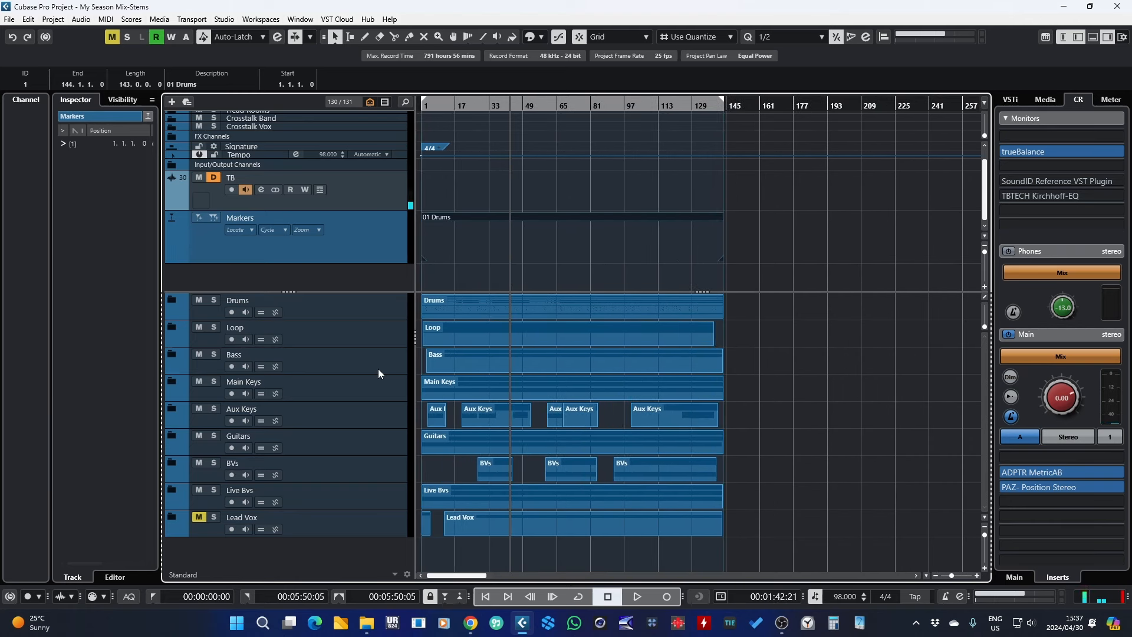
{"action": "left_click", "coordinate": [368, 310]}
{"action": "left_click", "coordinate": [372, 337]}
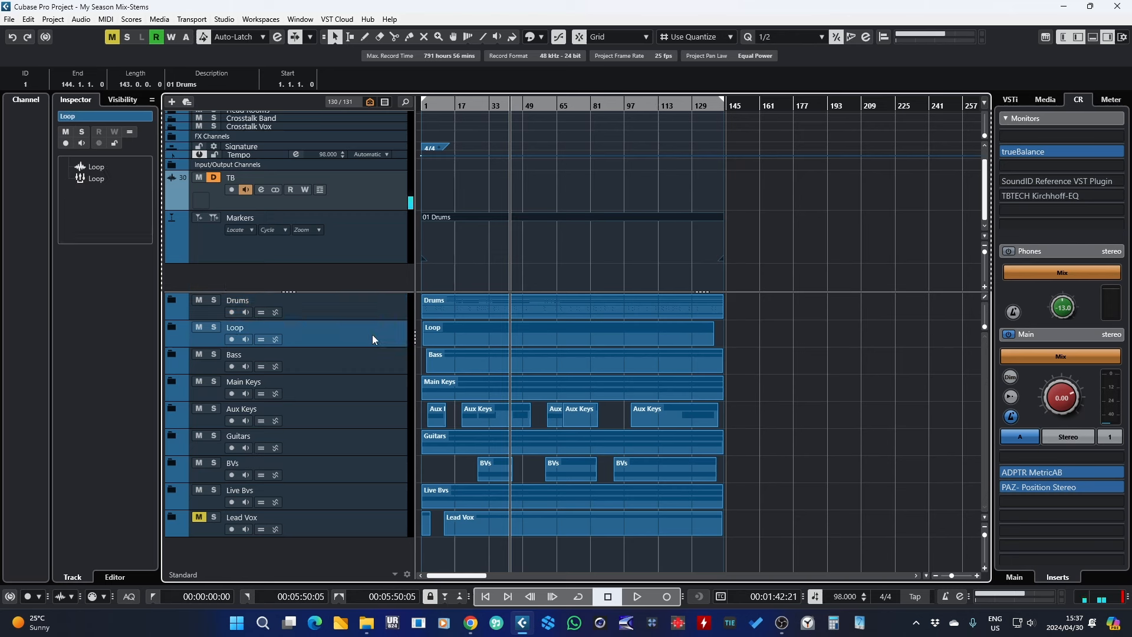
{"action": "left_click", "coordinate": [368, 370]}
{"action": "left_click", "coordinate": [371, 387]}
{"action": "left_click", "coordinate": [373, 412]}
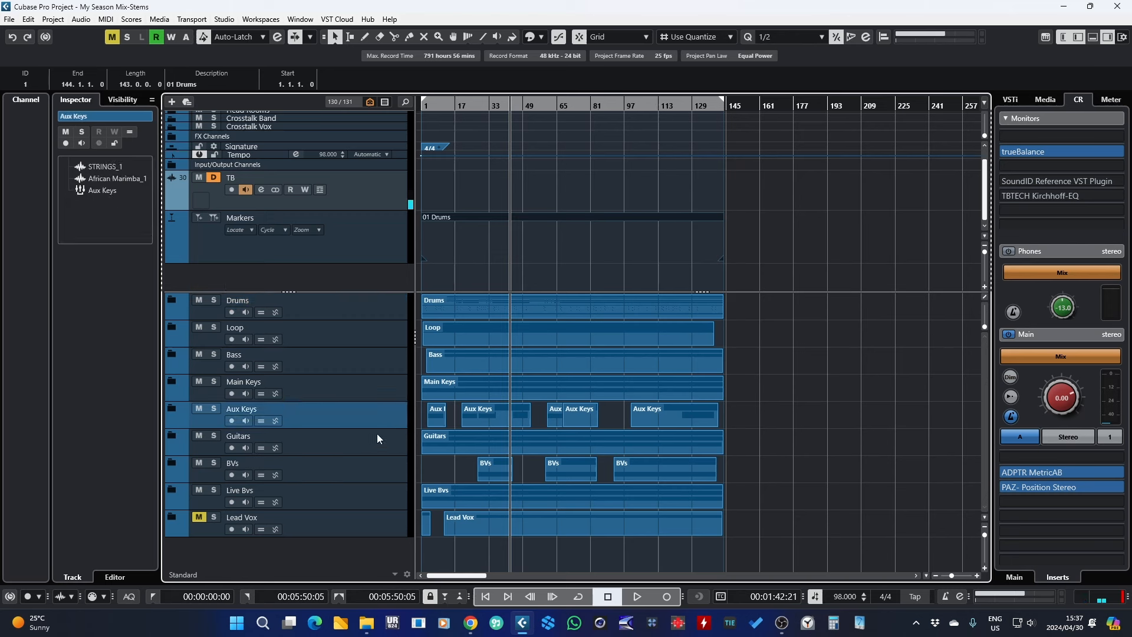
{"action": "left_click", "coordinate": [377, 433]}
{"action": "left_click", "coordinate": [376, 461]}
{"action": "left_click", "coordinate": [384, 496]}
{"action": "left_click", "coordinate": [378, 519]}
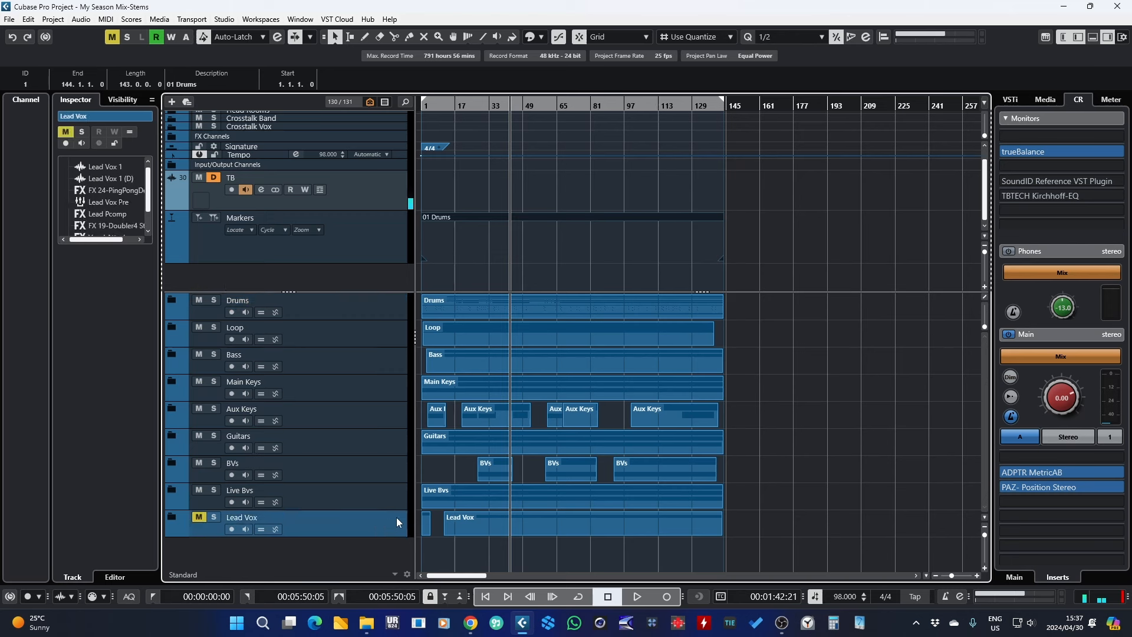
Step: Global Copy the song range between the locators, bars 1 to 144
{"action": "left_click_drag", "start_coordinate": [797, 232], "coordinate": [431, 238]}
{"action": "left_click_drag", "start_coordinate": [447, 106], "coordinate": [468, 136]}
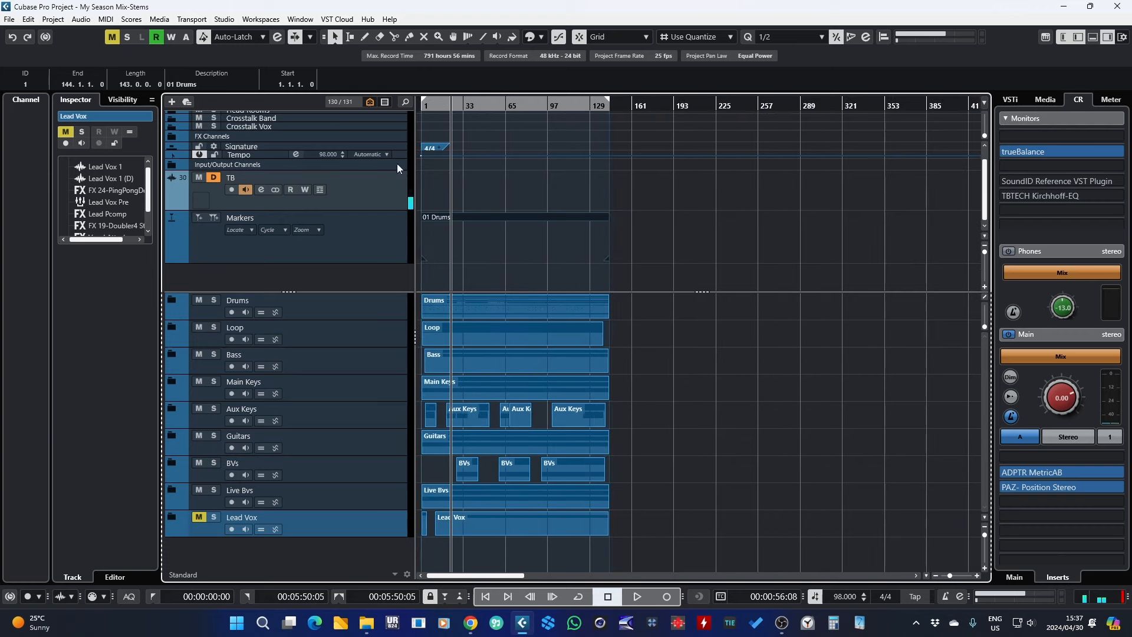
{"action": "left_click", "coordinate": [28, 20]}
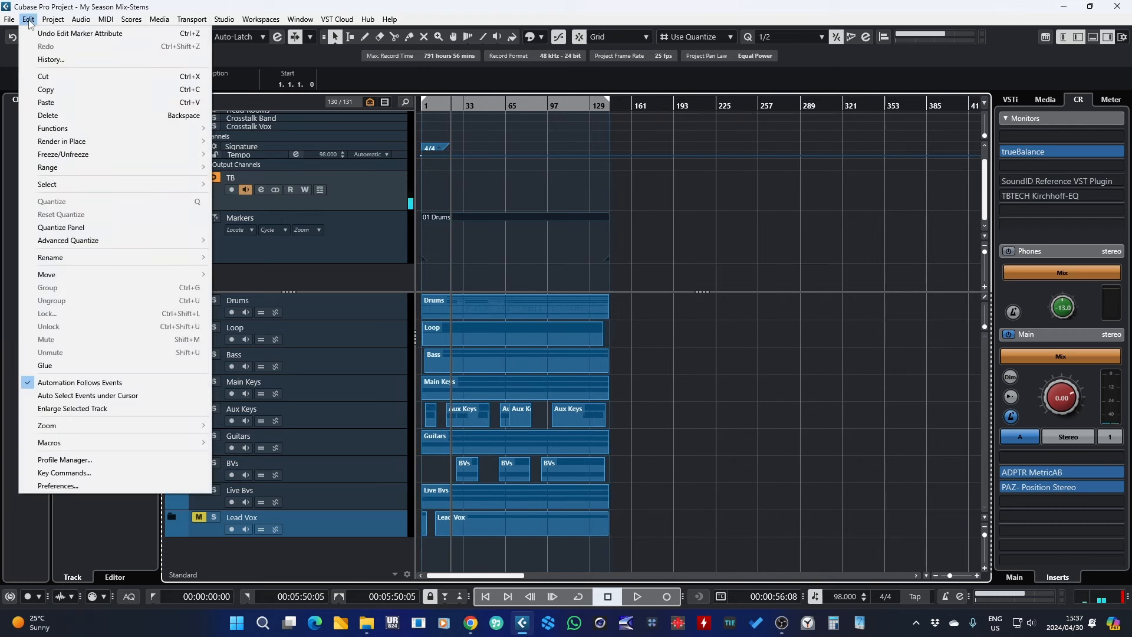
{"action": "mouse_move", "coordinate": [59, 168]}
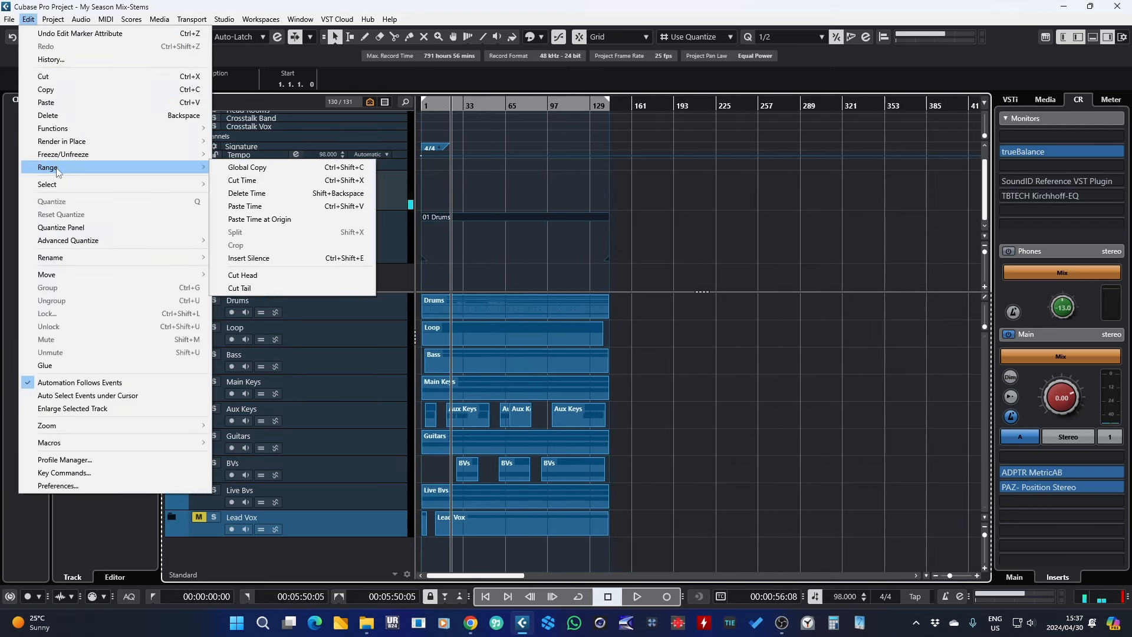
{"action": "left_click", "coordinate": [263, 171]}
Step: Paste the copied song section, with its marker, starting at bar 146
{"action": "left_click_drag", "start_coordinate": [616, 108], "coordinate": [523, 221]}
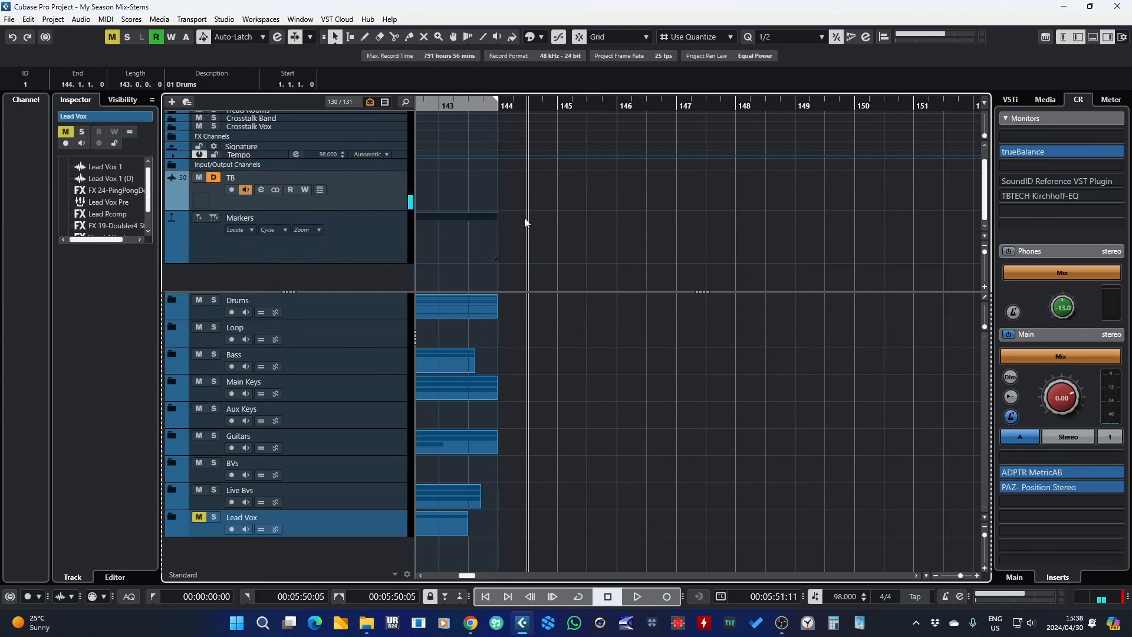
{"action": "left_click", "coordinate": [619, 105]}
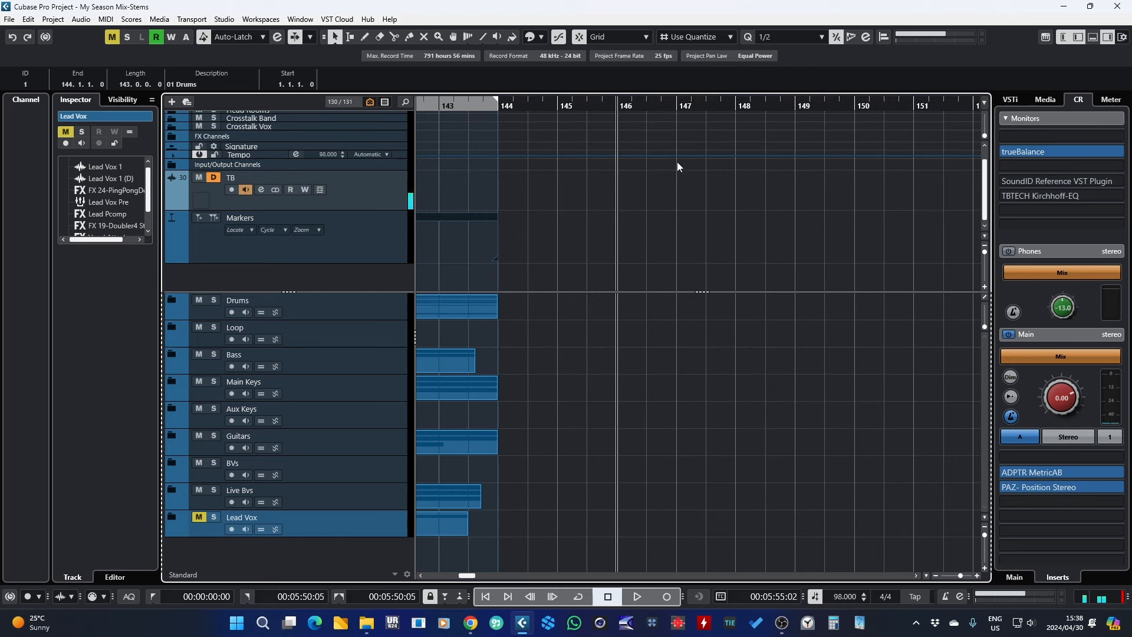
{"action": "key", "text": "ctrl+v"}
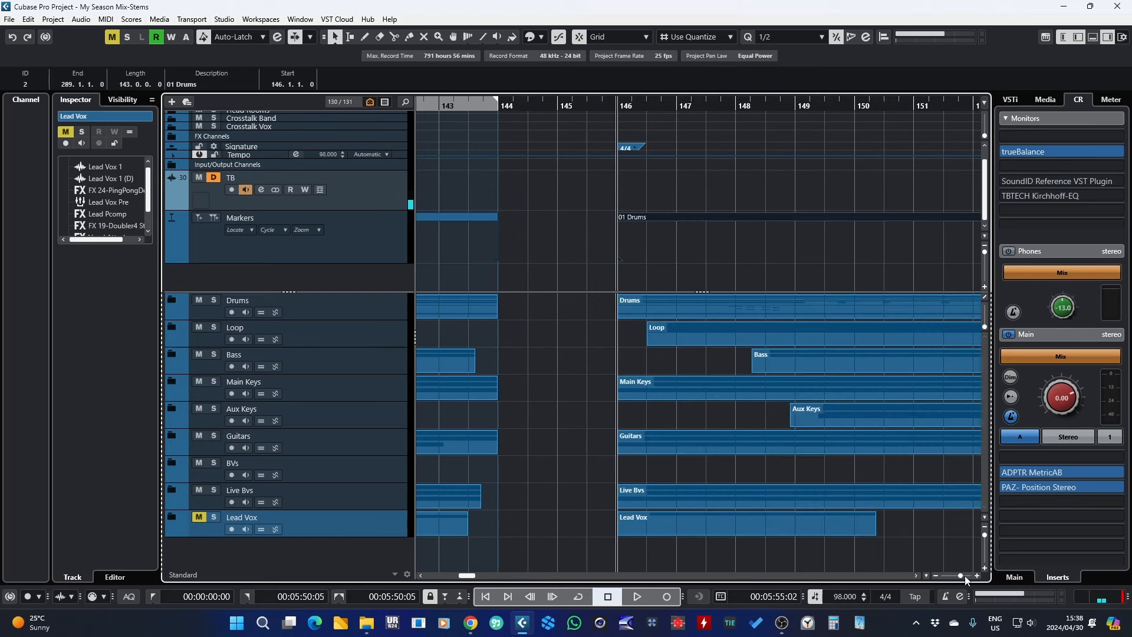
{"action": "left_click_drag", "start_coordinate": [960, 575], "coordinate": [950, 582]}
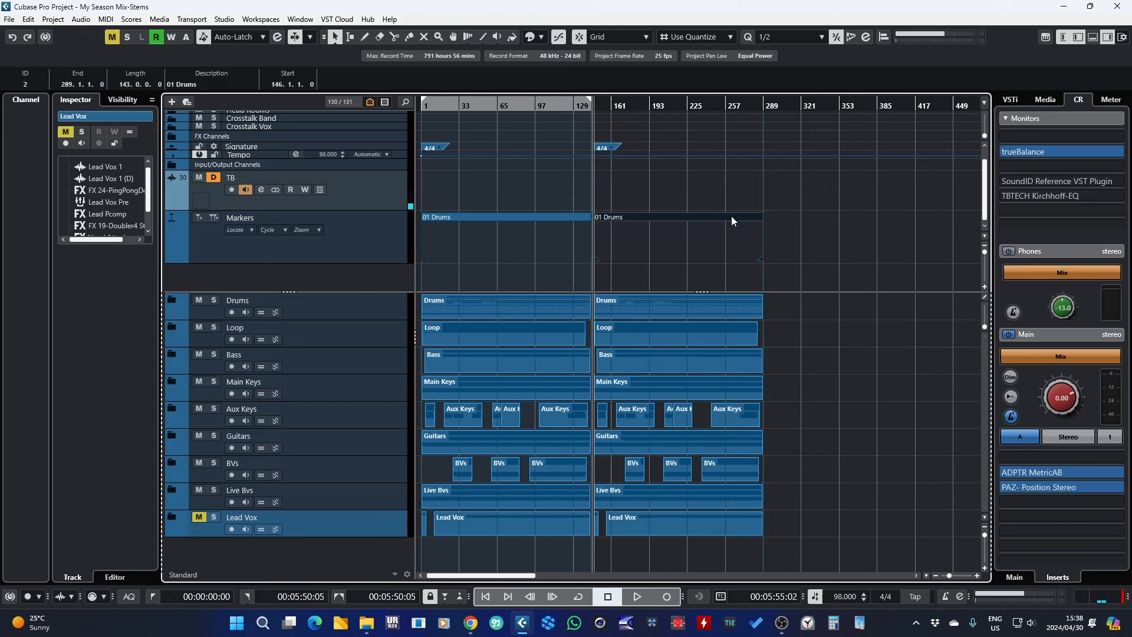
Step: Set the locators around both song sections, bars 1 to 289, and Global Copy that range
{"action": "mouse_move", "coordinate": [854, 240]}
{"action": "left_mouse_down"}
{"action": "mouse_move", "coordinate": [405, 239]}
{"action": "mouse_move", "coordinate": [374, 215]}
{"action": "left_mouse_up"}
{"action": "key", "text": "p"}
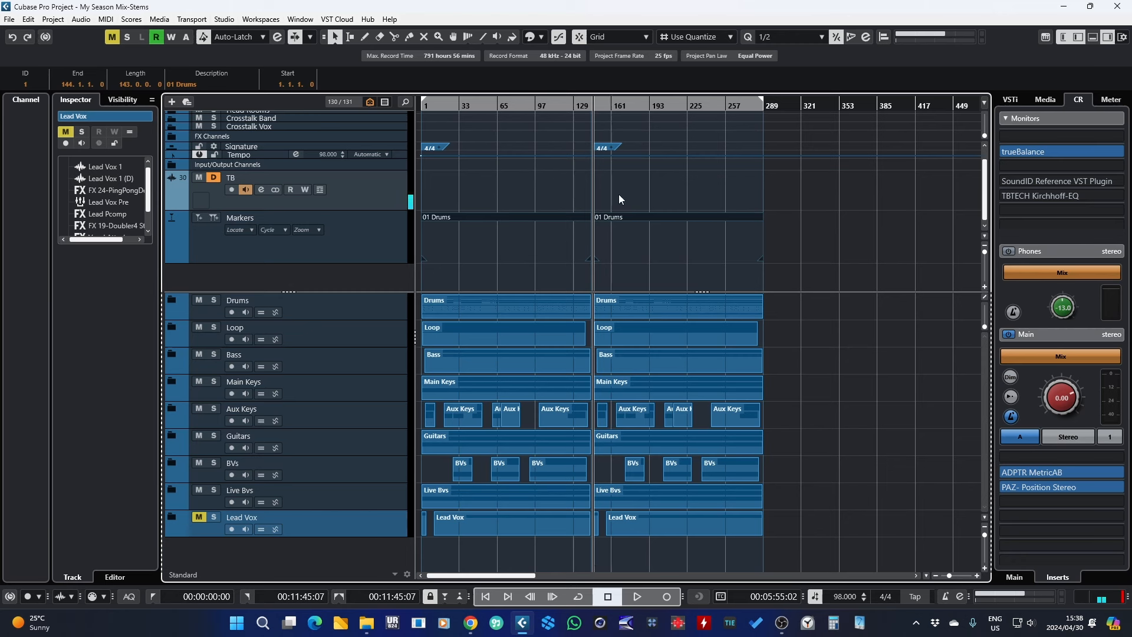
{"action": "left_click", "coordinate": [28, 18]}
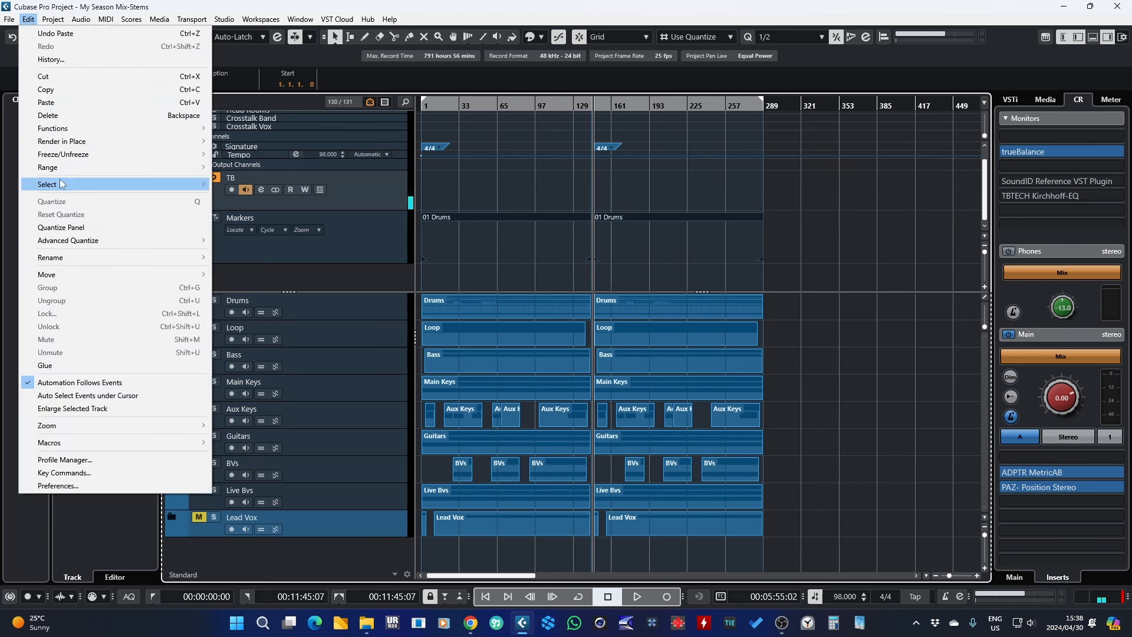
{"action": "mouse_move", "coordinate": [59, 168]}
{"action": "left_click", "coordinate": [292, 170]}
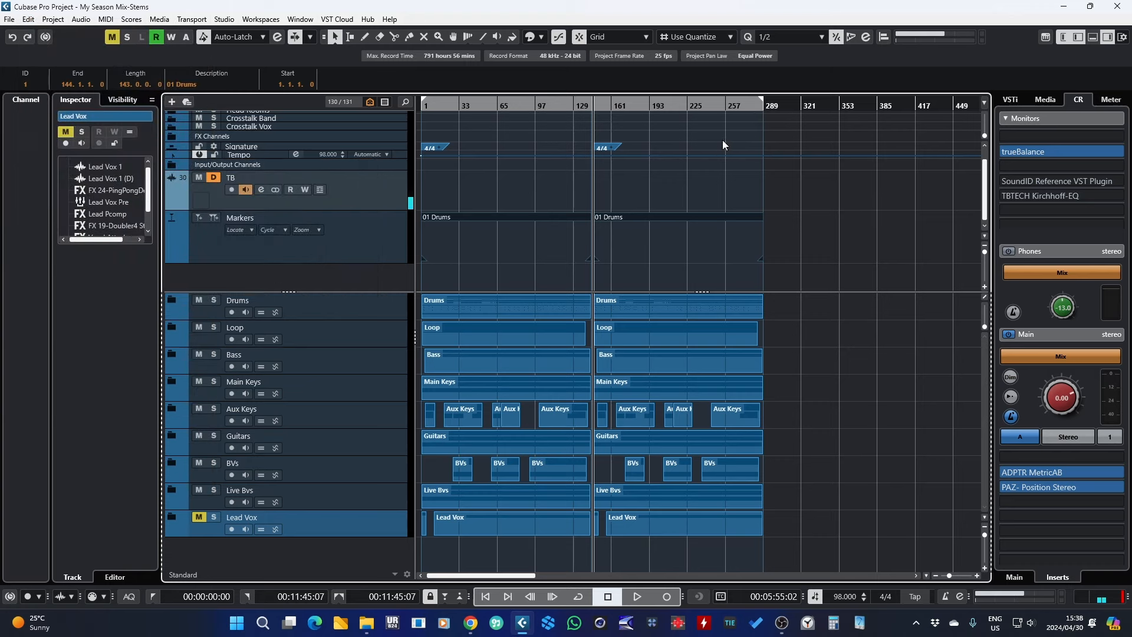
Step: Insert the copied range with Paste Time at bar 291
{"action": "left_click_drag", "start_coordinate": [768, 105], "coordinate": [692, 224]}
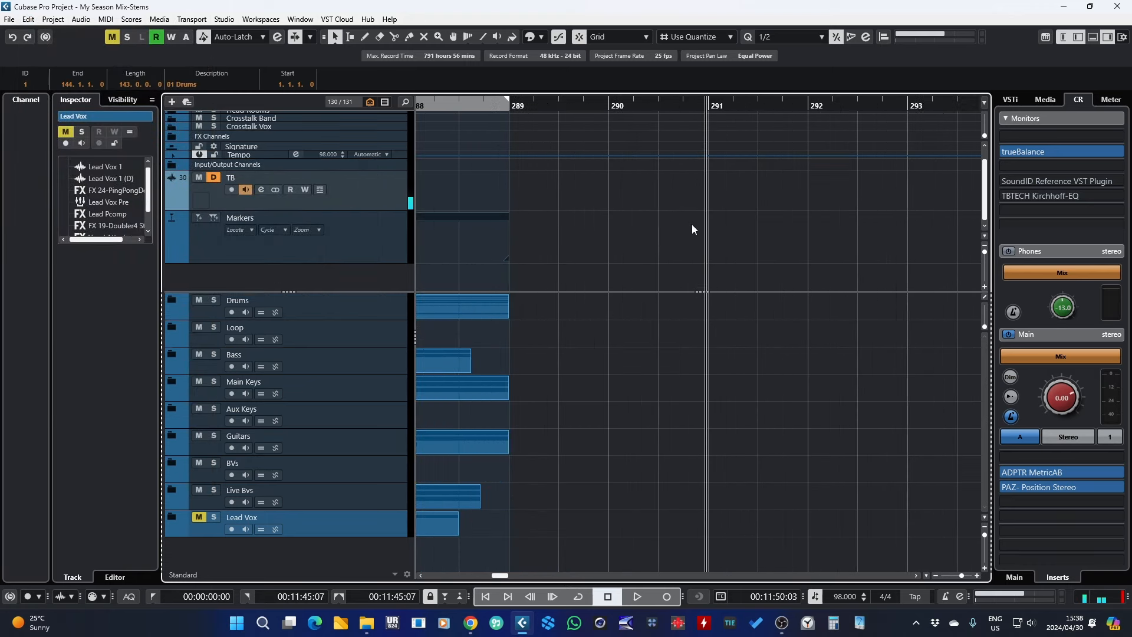
{"action": "left_click", "coordinate": [30, 20]}
{"action": "mouse_move", "coordinate": [94, 167]}
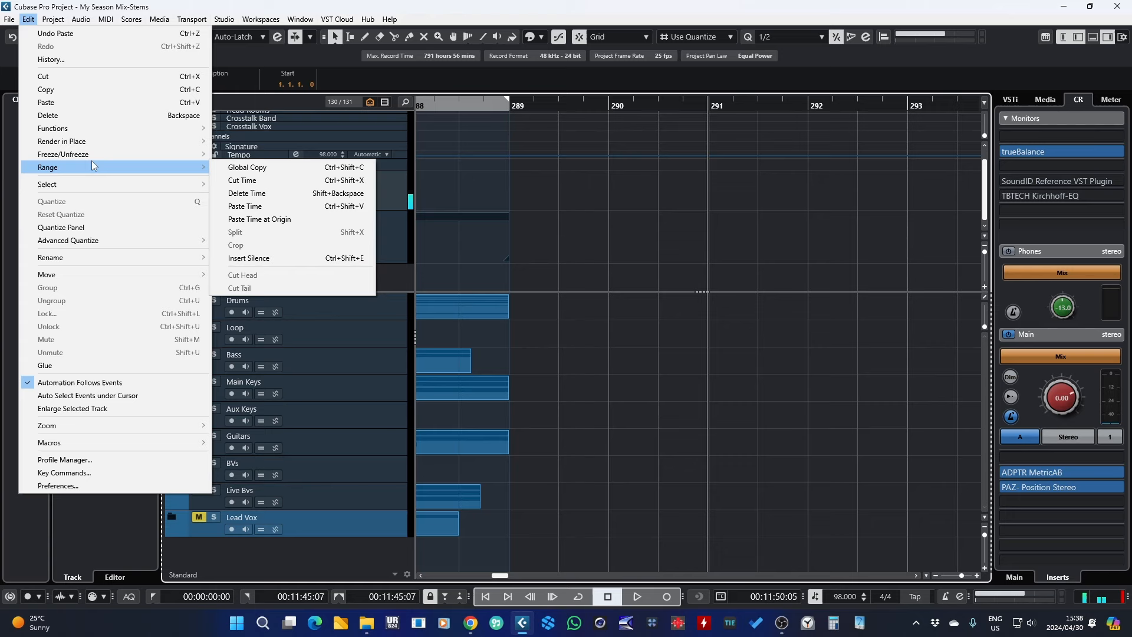
{"action": "left_click", "coordinate": [265, 212]}
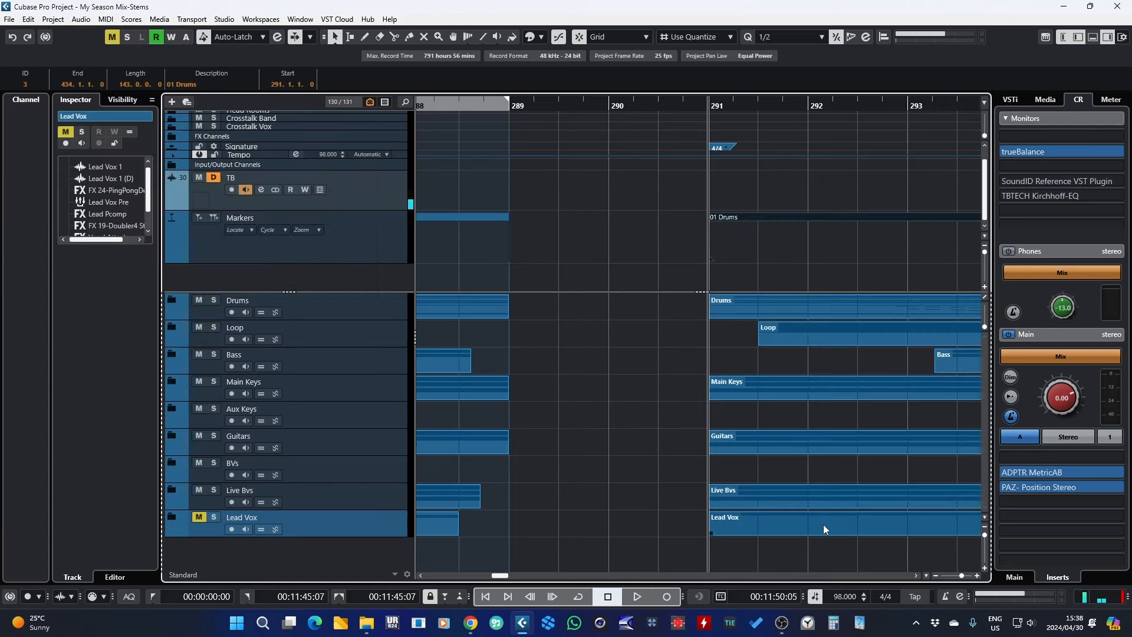
{"action": "left_click_drag", "start_coordinate": [961, 575], "coordinate": [948, 576]}
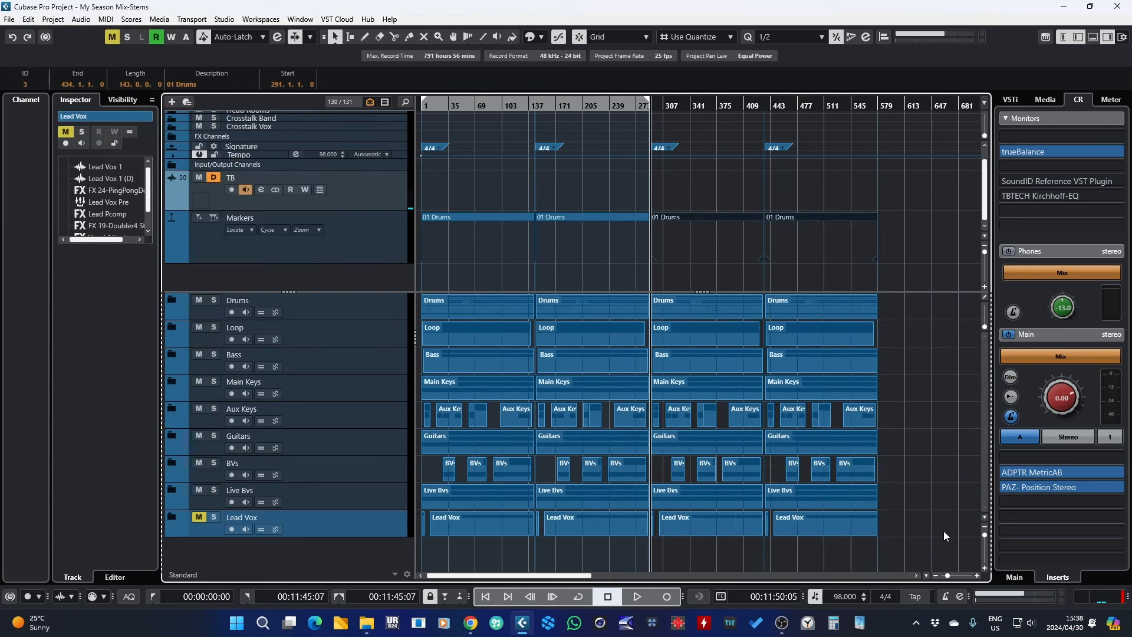
Step: Paste the copied song sections again starting at bar 581
{"action": "left_click_drag", "start_coordinate": [947, 380], "coordinate": [988, 414]}
{"action": "left_click_drag", "start_coordinate": [948, 577], "coordinate": [946, 577]}
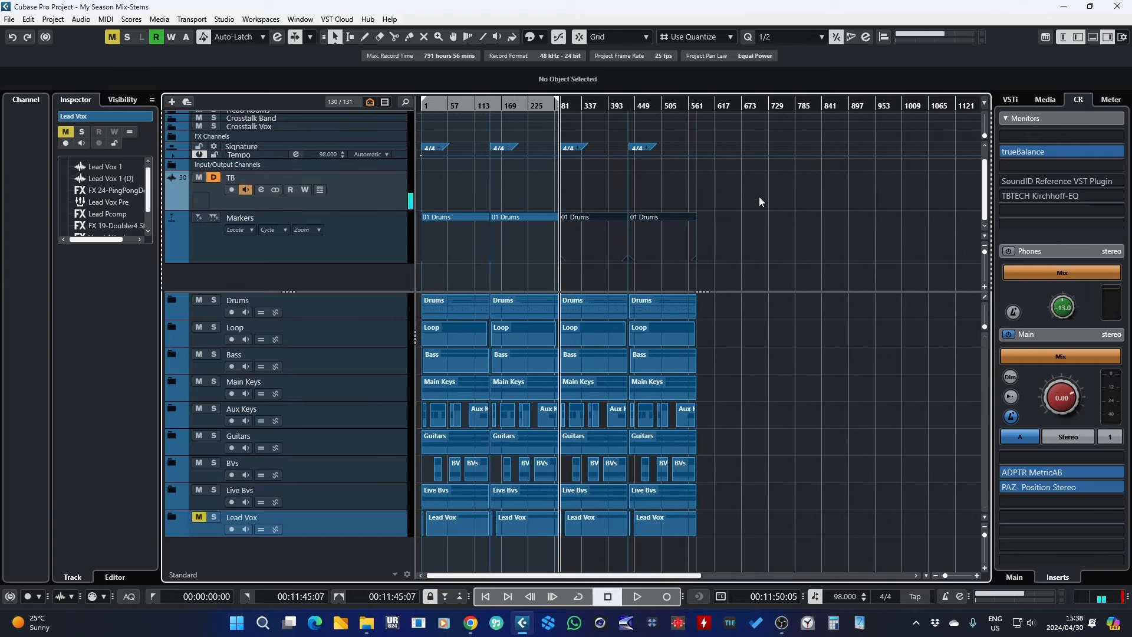
{"action": "left_click_drag", "start_coordinate": [701, 107], "coordinate": [543, 206]}
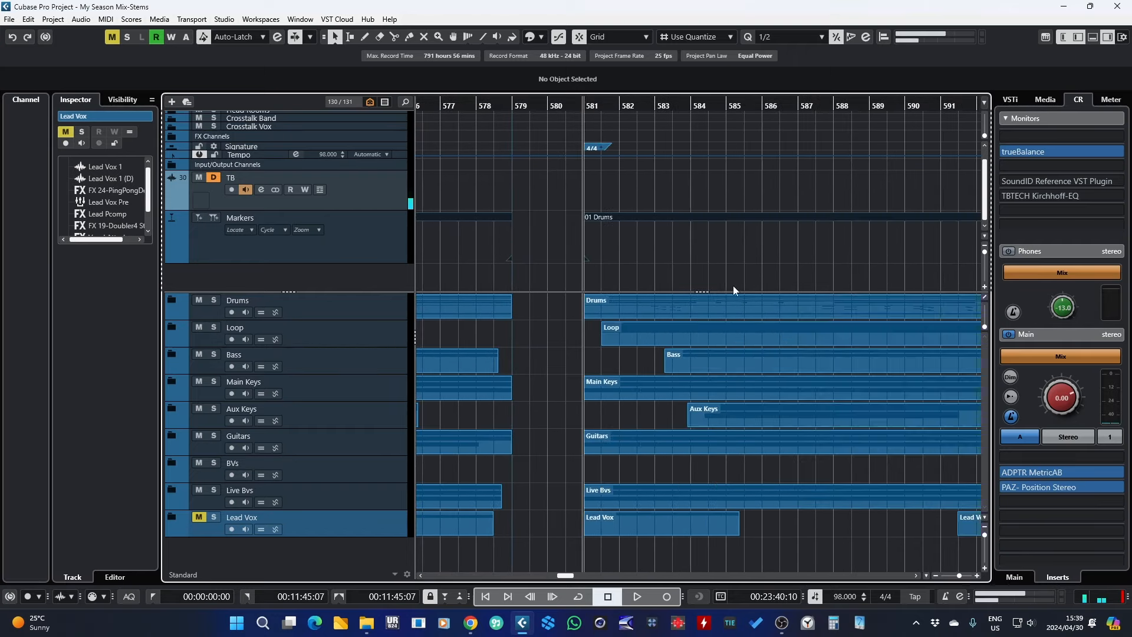
{"action": "left_click_drag", "start_coordinate": [957, 575], "coordinate": [944, 577]}
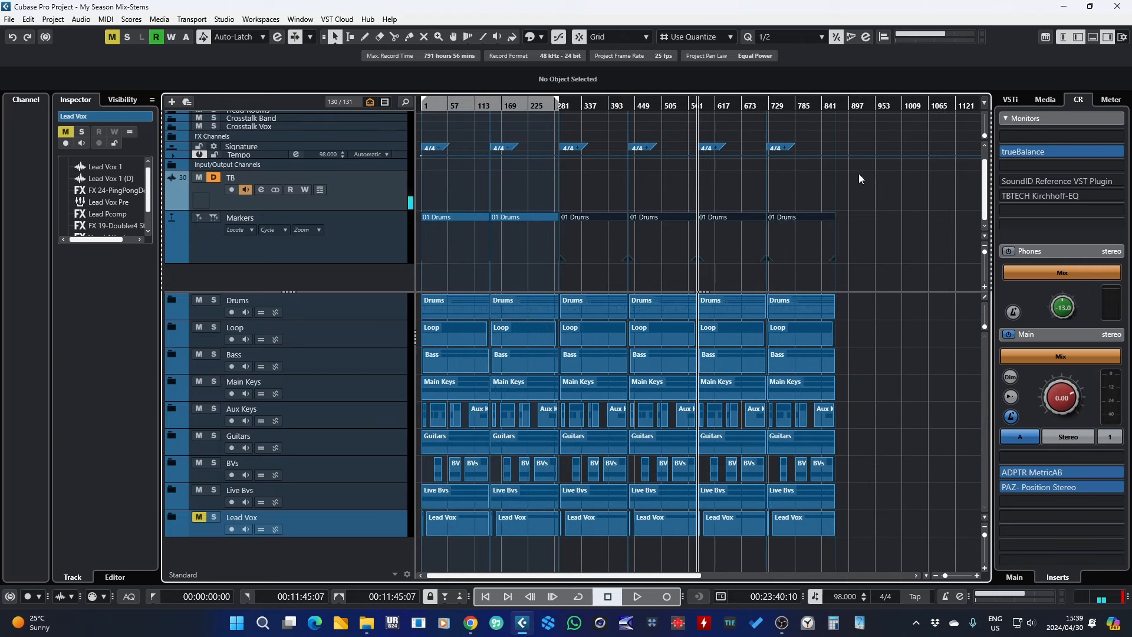
Step: Paste the copied song sections once more starting at bar 870
{"action": "left_click_drag", "start_coordinate": [836, 107], "coordinate": [676, 309]}
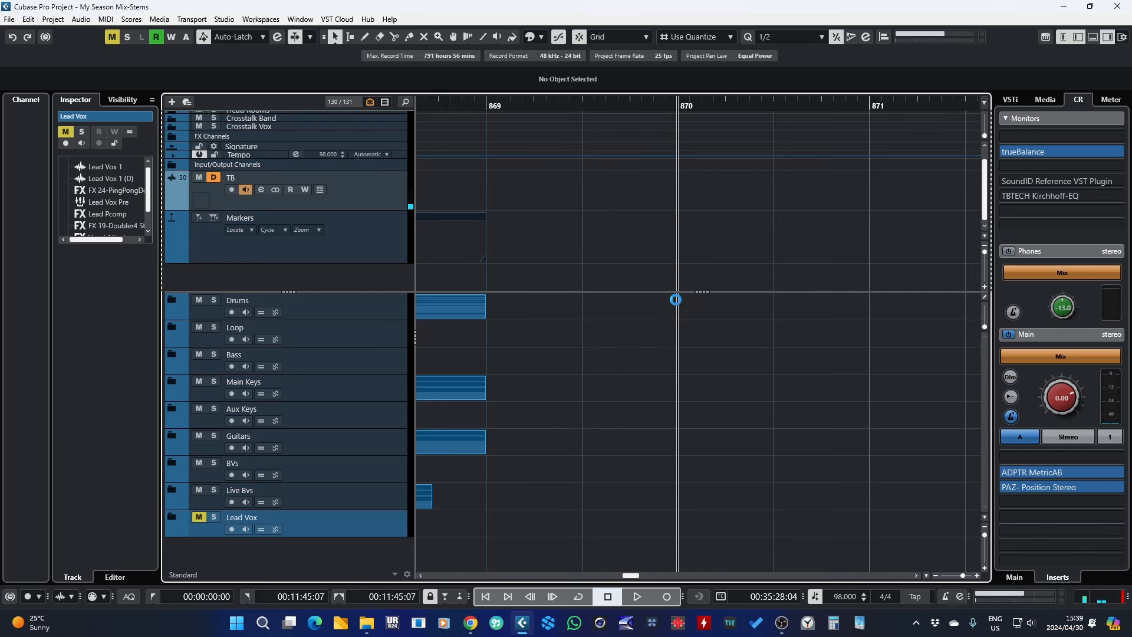
{"action": "left_click_drag", "start_coordinate": [962, 576], "coordinate": [939, 582]}
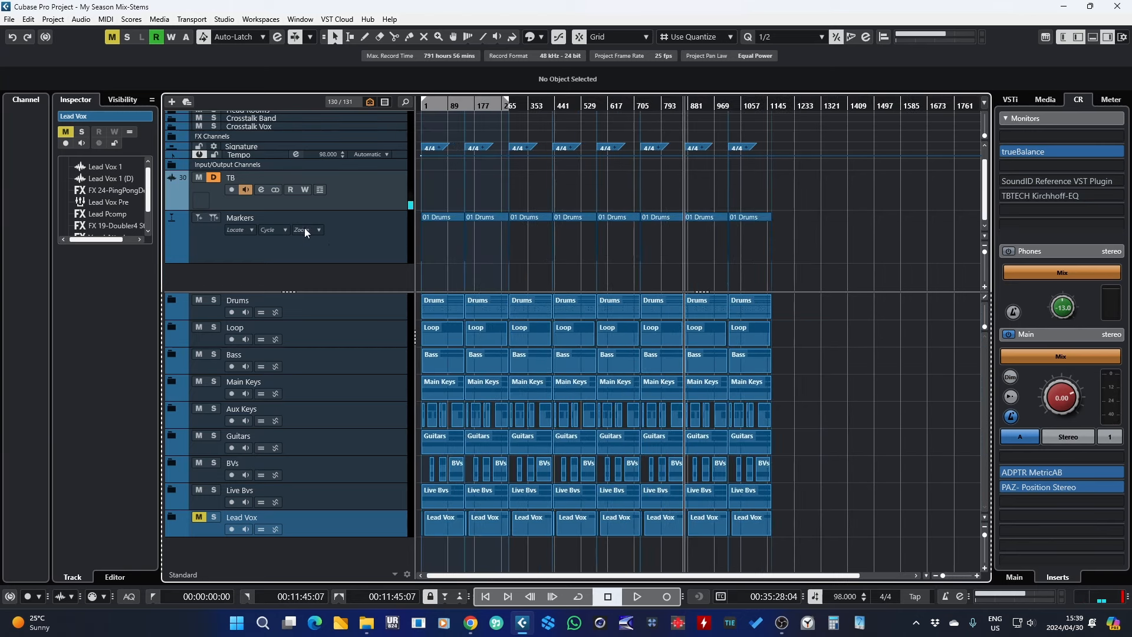
Step: Open the Markers window for the marker track and move it beside the track list
{"action": "left_click", "coordinate": [282, 221]}
{"action": "left_click", "coordinate": [148, 116]}
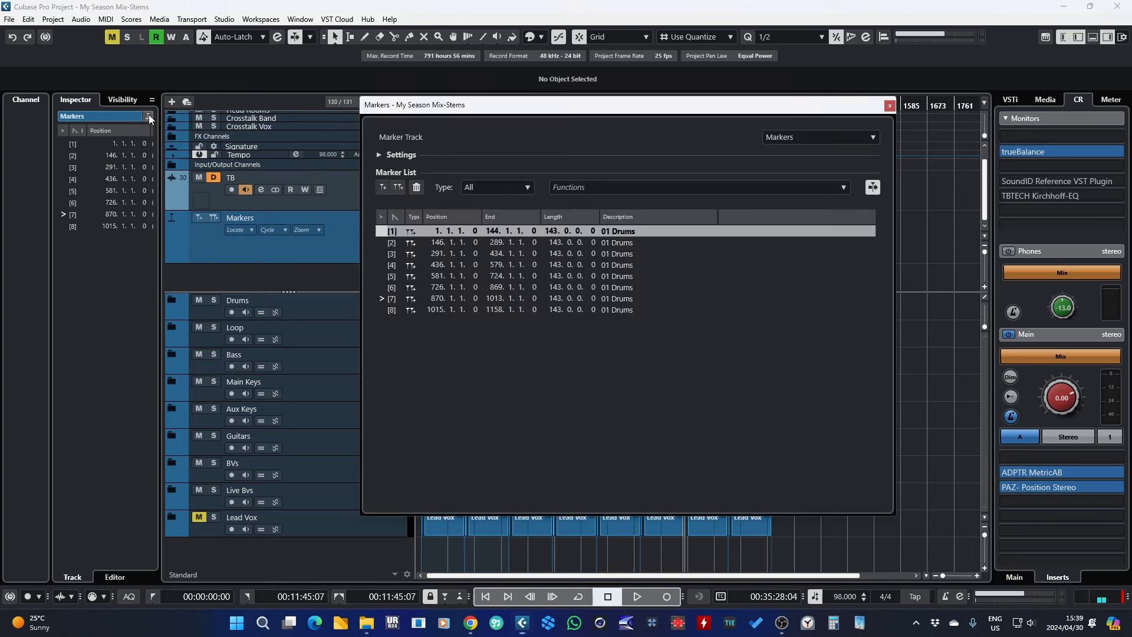
{"action": "left_click_drag", "start_coordinate": [501, 121], "coordinate": [553, 122]}
{"action": "left_click", "coordinate": [491, 234]}
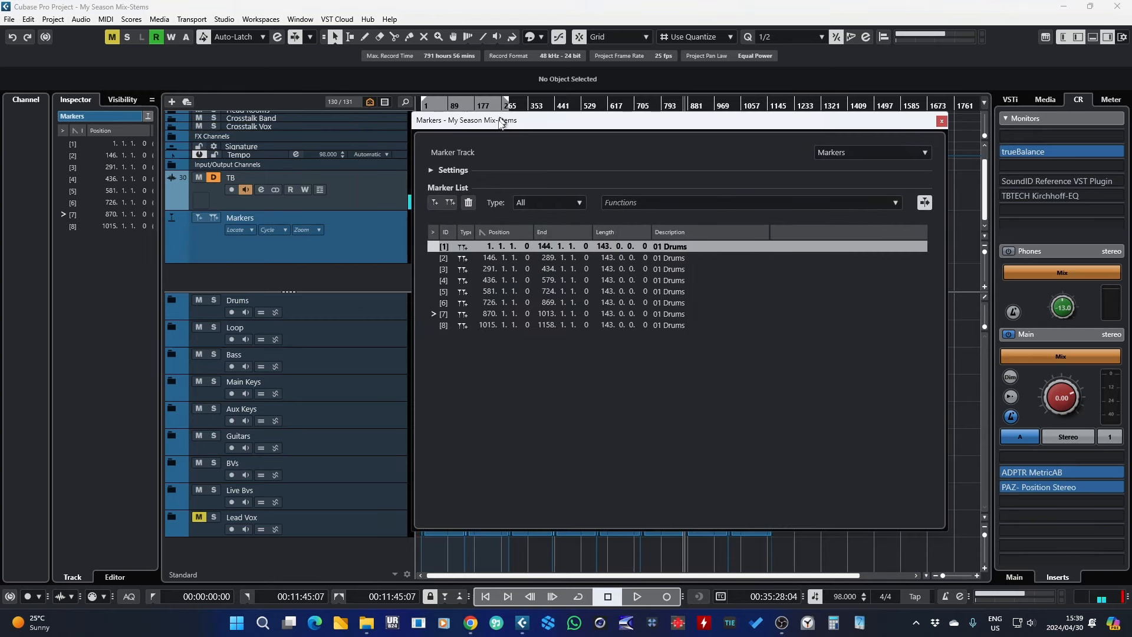
{"action": "mouse_move", "coordinate": [502, 120]}
{"action": "left_mouse_down"}
{"action": "mouse_move", "coordinate": [459, 253]}
{"action": "mouse_move", "coordinate": [419, 250]}
{"action": "left_mouse_up"}
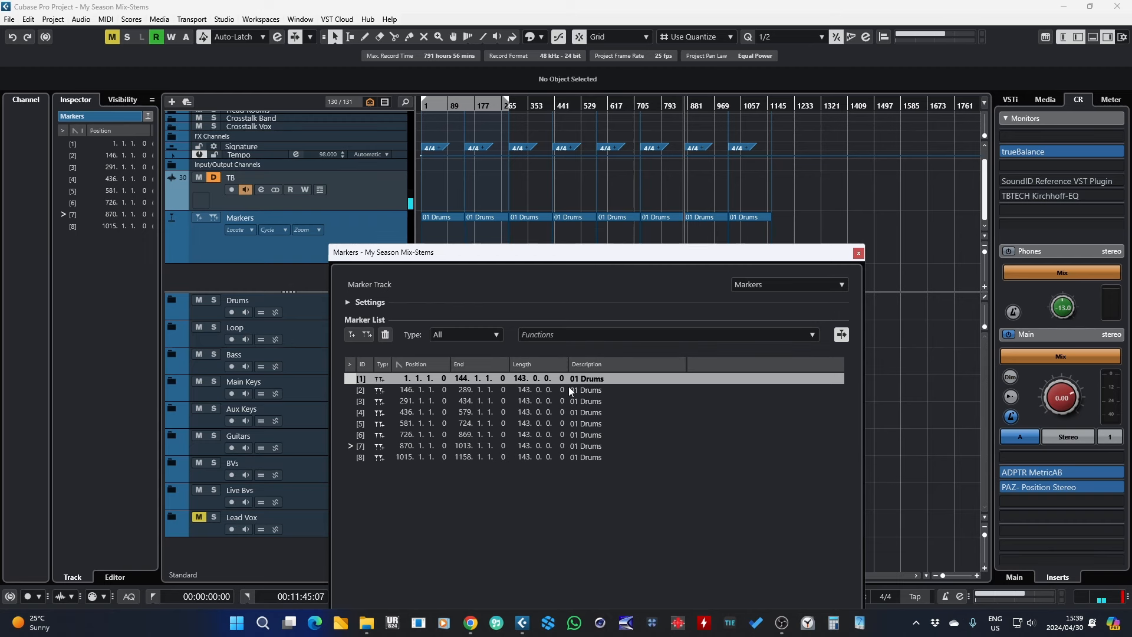
{"action": "left_click_drag", "start_coordinate": [517, 255], "coordinate": [683, 182]}
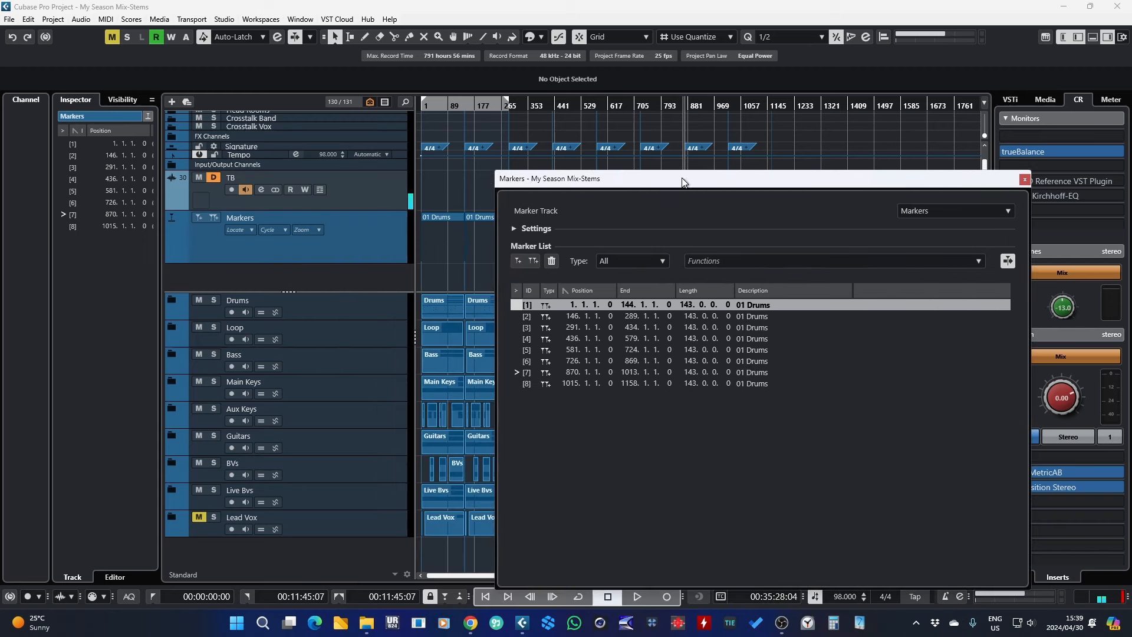
Step: Go through the folder tracks from Loop down to Live Bvs to check their order
{"action": "left_click", "coordinate": [350, 314]}
{"action": "left_click", "coordinate": [366, 337]}
{"action": "left_click", "coordinate": [360, 363]}
{"action": "left_click", "coordinate": [357, 391]}
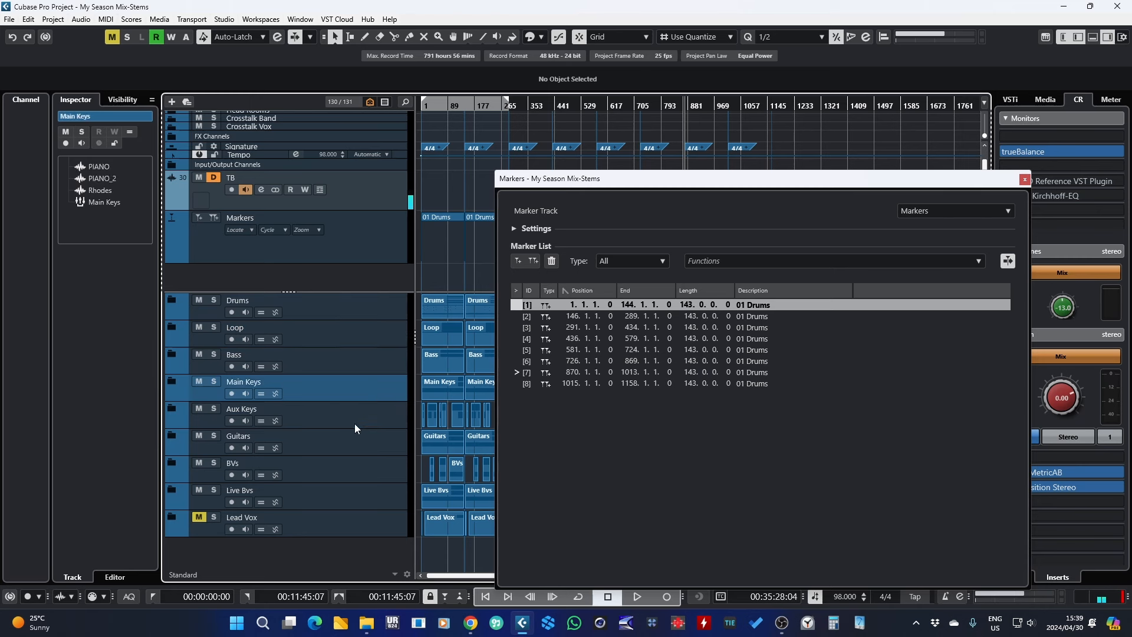
{"action": "left_click", "coordinate": [355, 422]}
{"action": "left_click", "coordinate": [355, 446]}
{"action": "left_click", "coordinate": [353, 472]}
Step: Rename the second cycle marker 02 Loops
{"action": "double_click", "coordinate": [768, 316]}
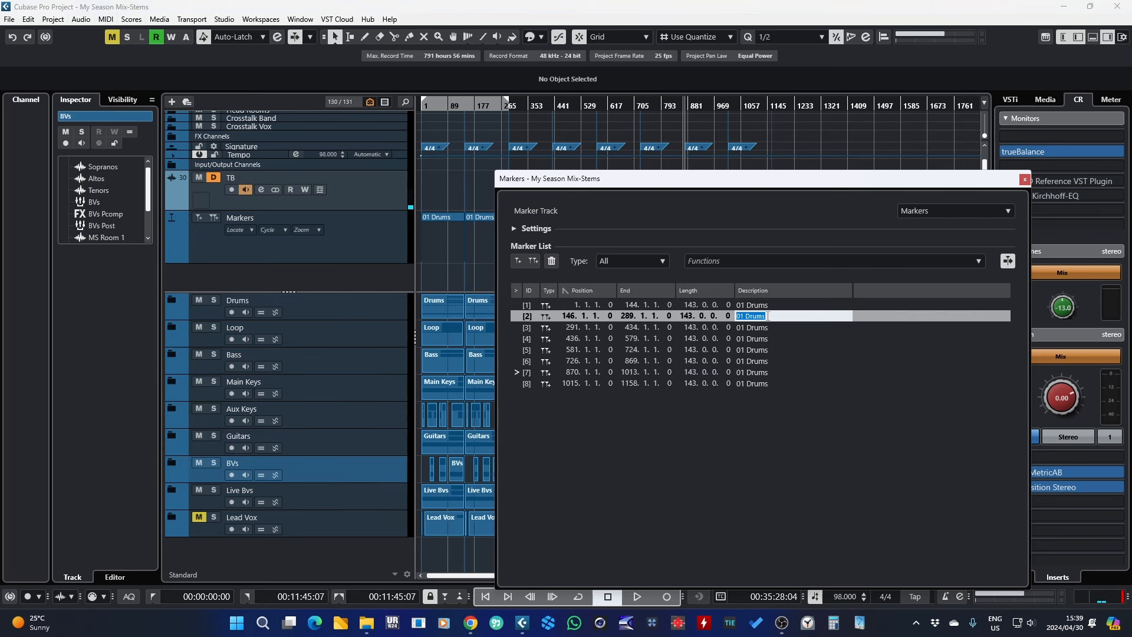
{"action": "type", "text": "02 Loops"}
{"action": "key", "text": "Return"}
{"action": "left_click_drag", "start_coordinate": [626, 178], "coordinate": [620, 248]}
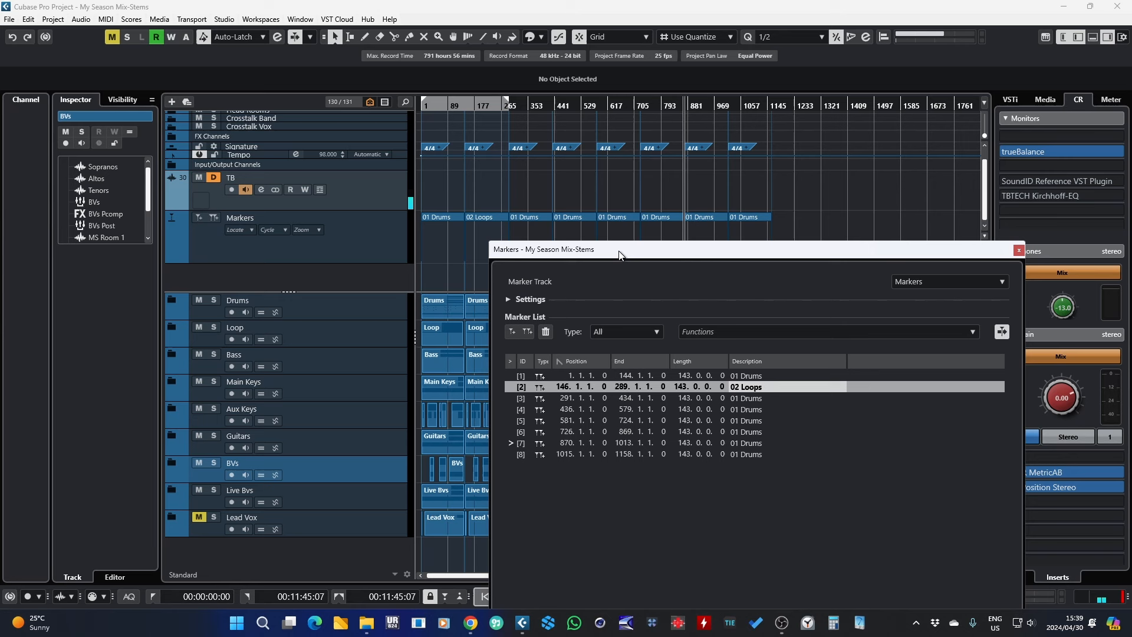
Step: Rename the third cycle marker 03 Bass
{"action": "left_click", "coordinate": [478, 217]}
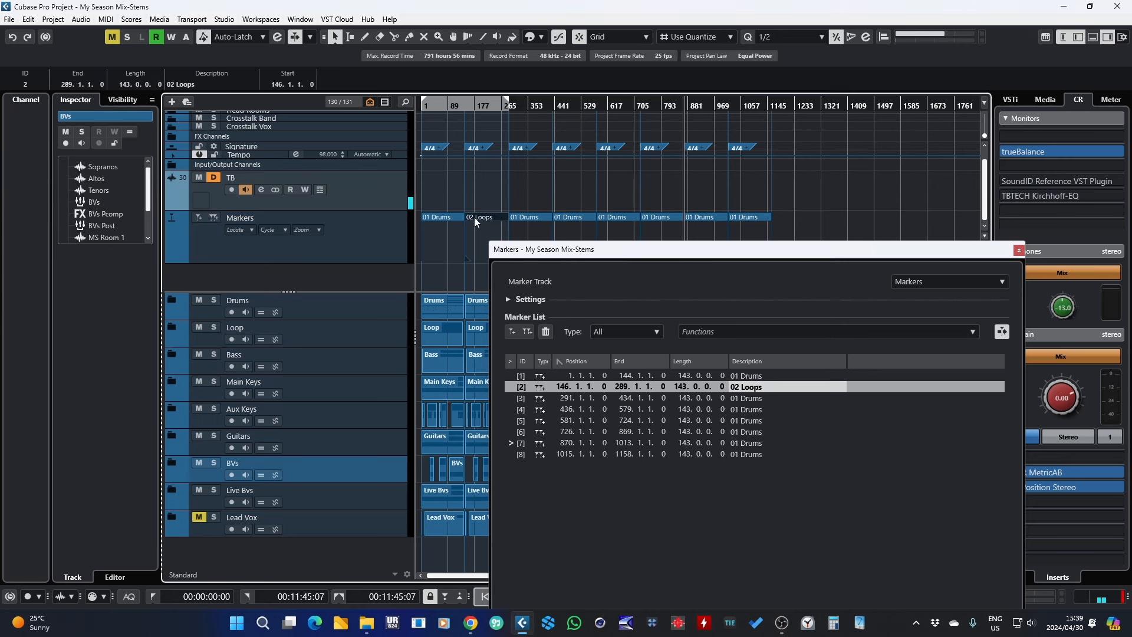
{"action": "left_click", "coordinate": [527, 218]}
{"action": "double_click", "coordinate": [748, 398]}
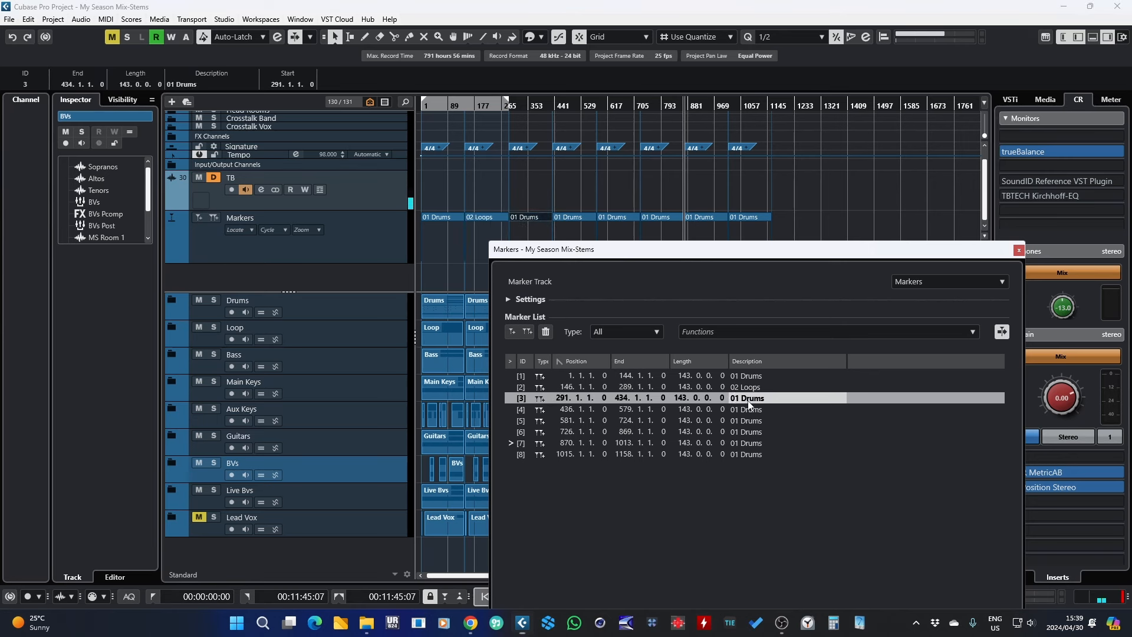
{"action": "type", "text": "03 Bass"}
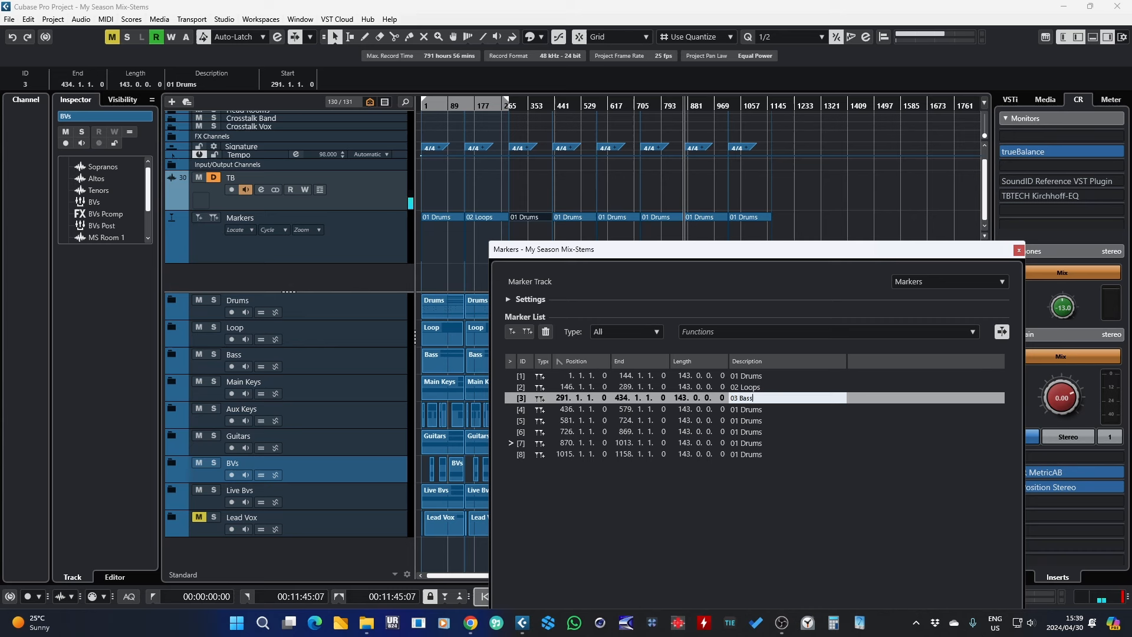
{"action": "key", "text": "Return"}
Step: Rename the fourth cycle marker 04 Main Keys
{"action": "double_click", "coordinate": [742, 411]}
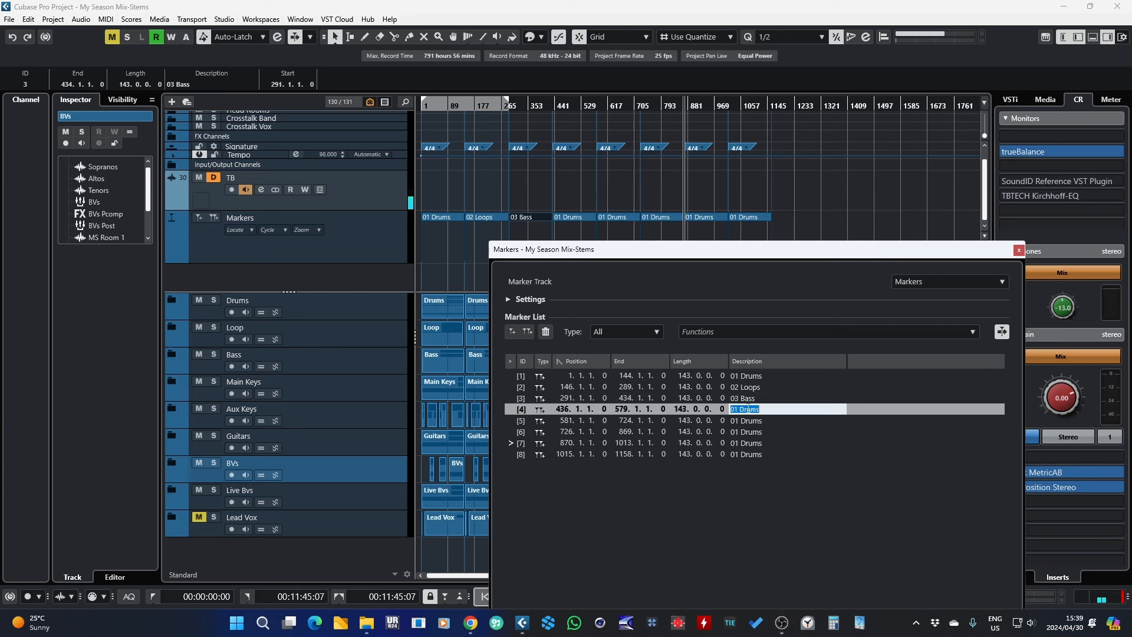
{"action": "type", "text": "04 Main Keys"}
{"action": "key", "text": "Return"}
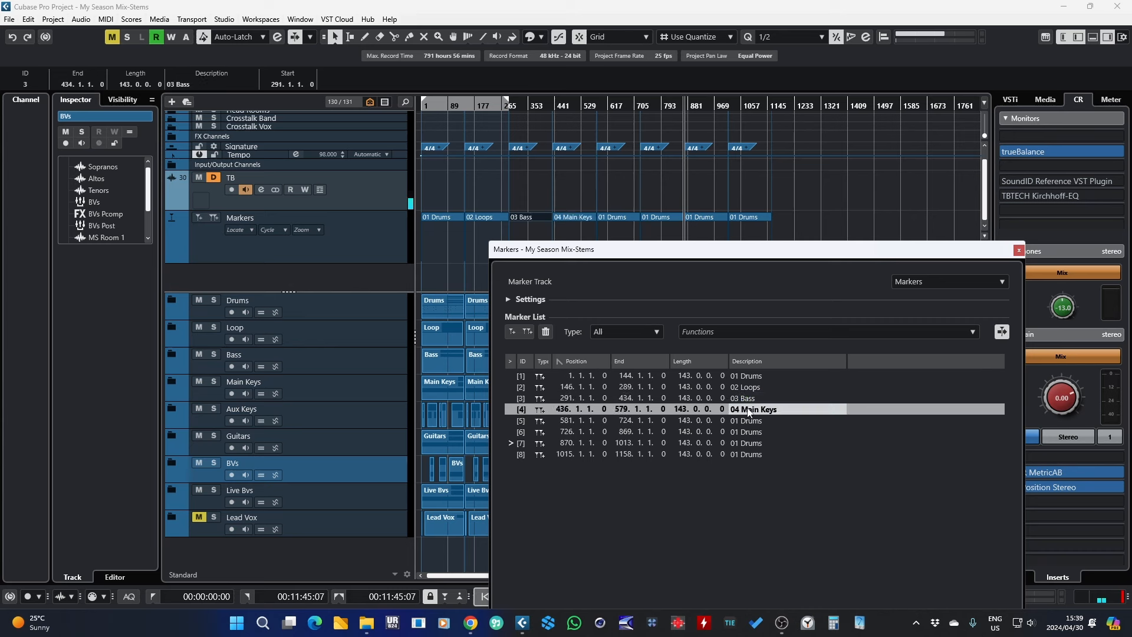
Step: Rename the fifth cycle marker 05 Aux Keys
{"action": "left_click", "coordinate": [360, 387]}
{"action": "left_click", "coordinate": [360, 415]}
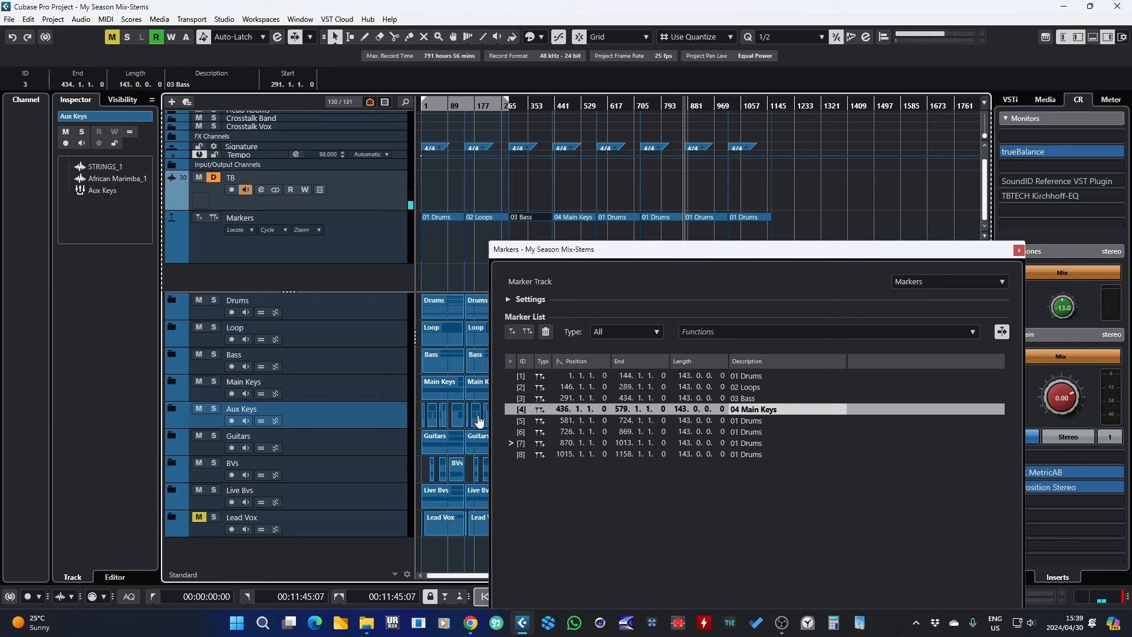
{"action": "double_click", "coordinate": [751, 421]}
{"action": "type", "text": "05 Aux"}
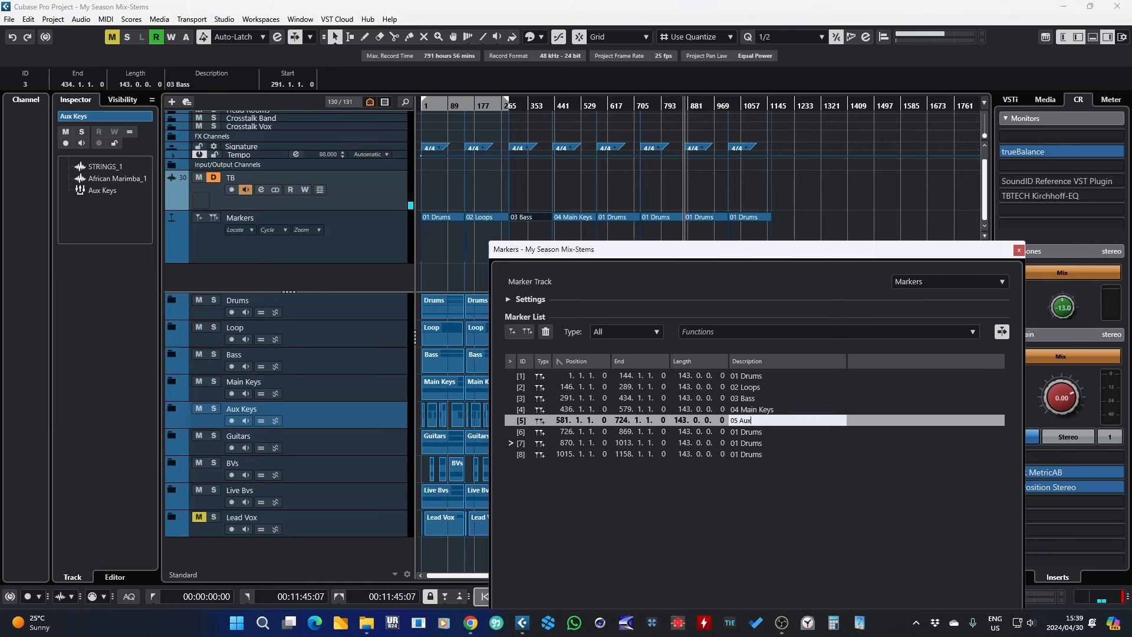
{"action": "type", "text": " Keys"}
{"action": "key", "text": "Return"}
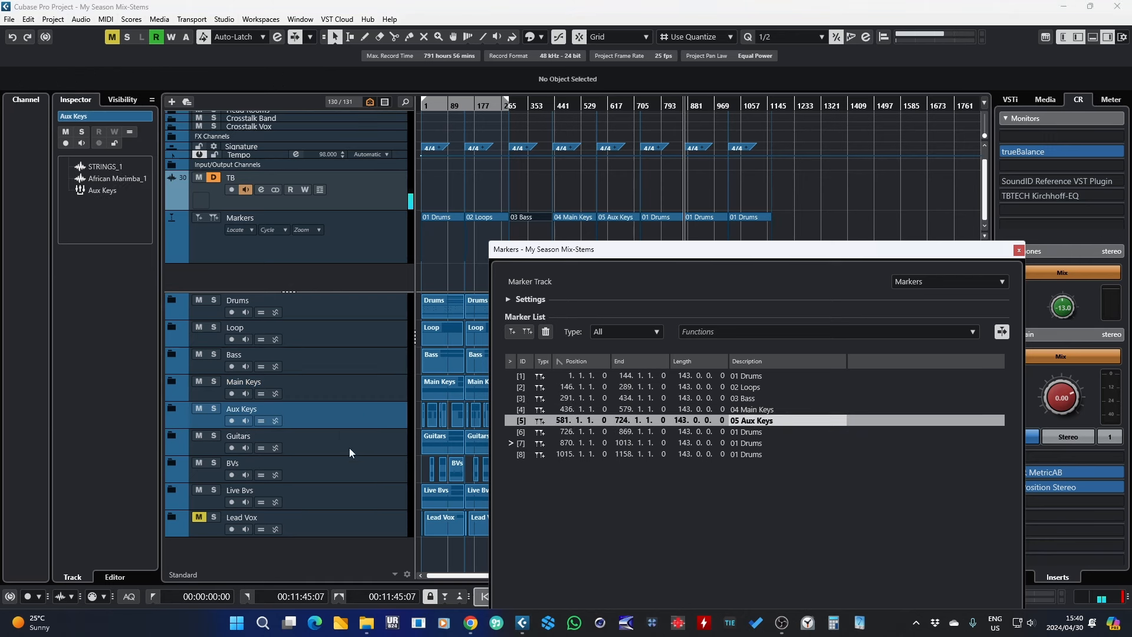
Step: Rename the sixth cycle marker 06 Guitars
{"action": "key", "text": "Down"}
{"action": "double_click", "coordinate": [742, 432]}
{"action": "type", "text": "06"}
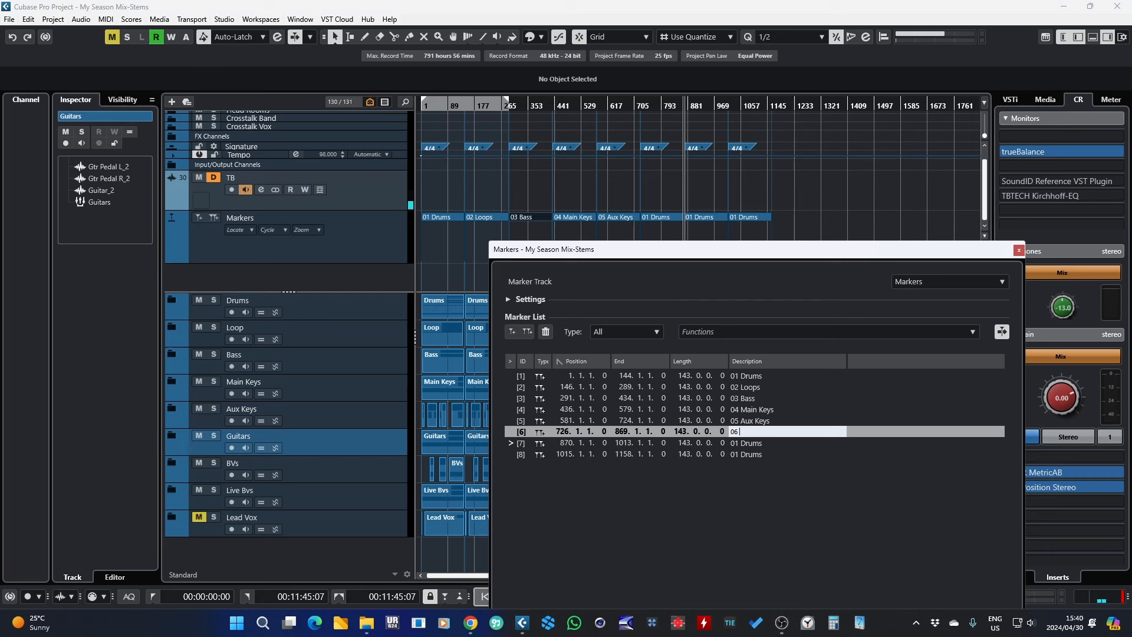
{"action": "type", "text": " Guitars"}
{"action": "key", "text": "Return"}
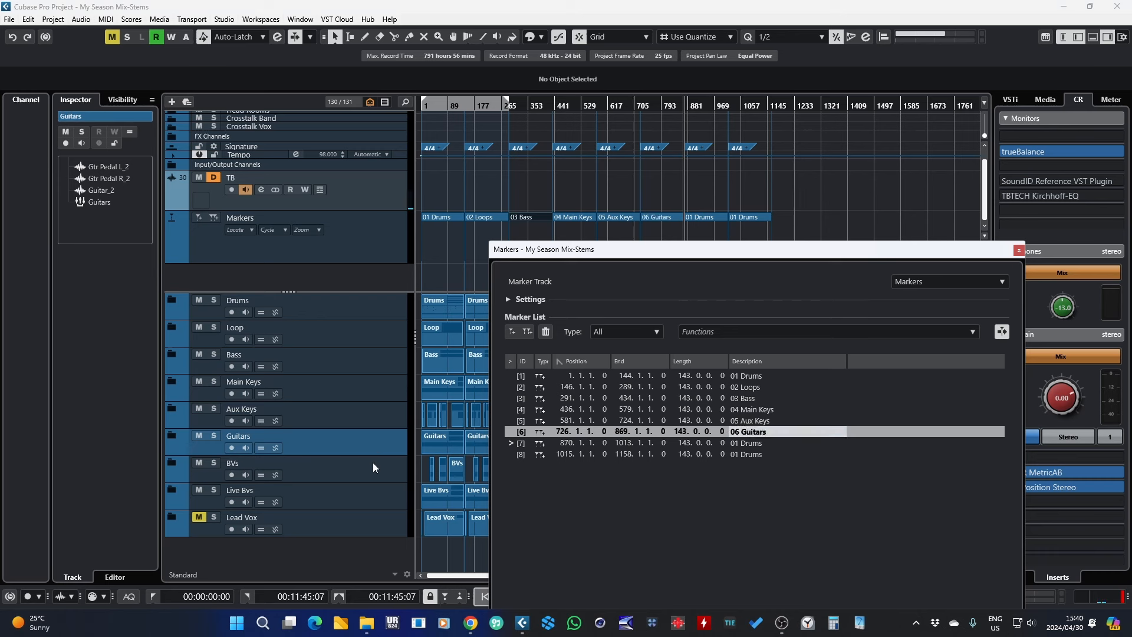
Step: Rename the seventh cycle marker 07 BVs
{"action": "key", "text": "Down"}
{"action": "double_click", "coordinate": [741, 443]}
{"action": "type", "text": "07"}
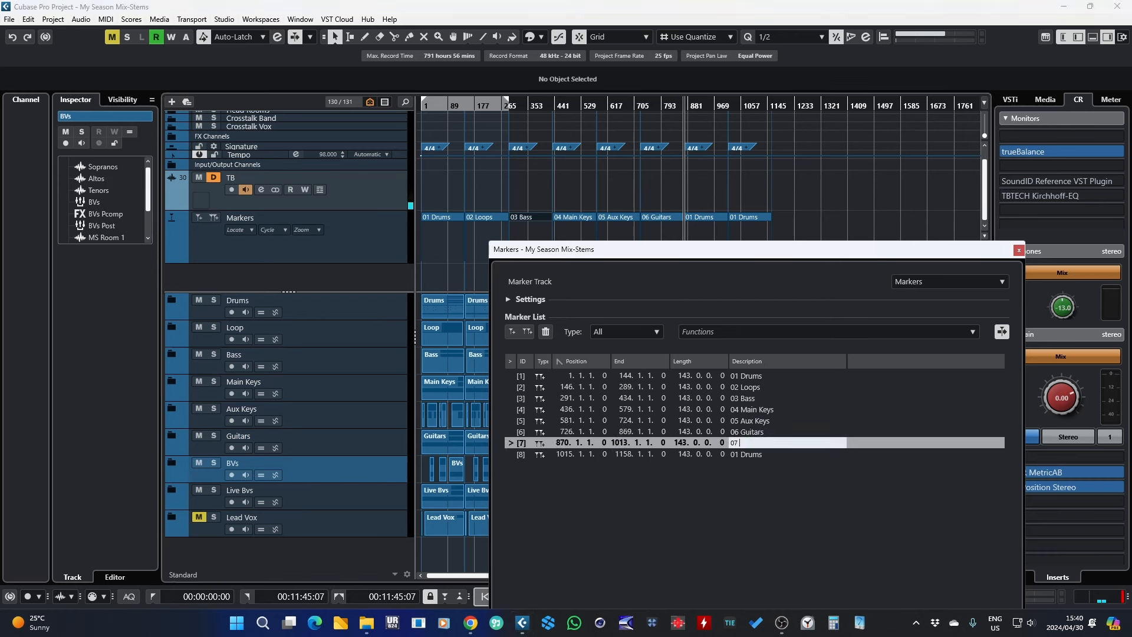
{"action": "type", "text": " BVs"}
{"action": "key", "text": "Return"}
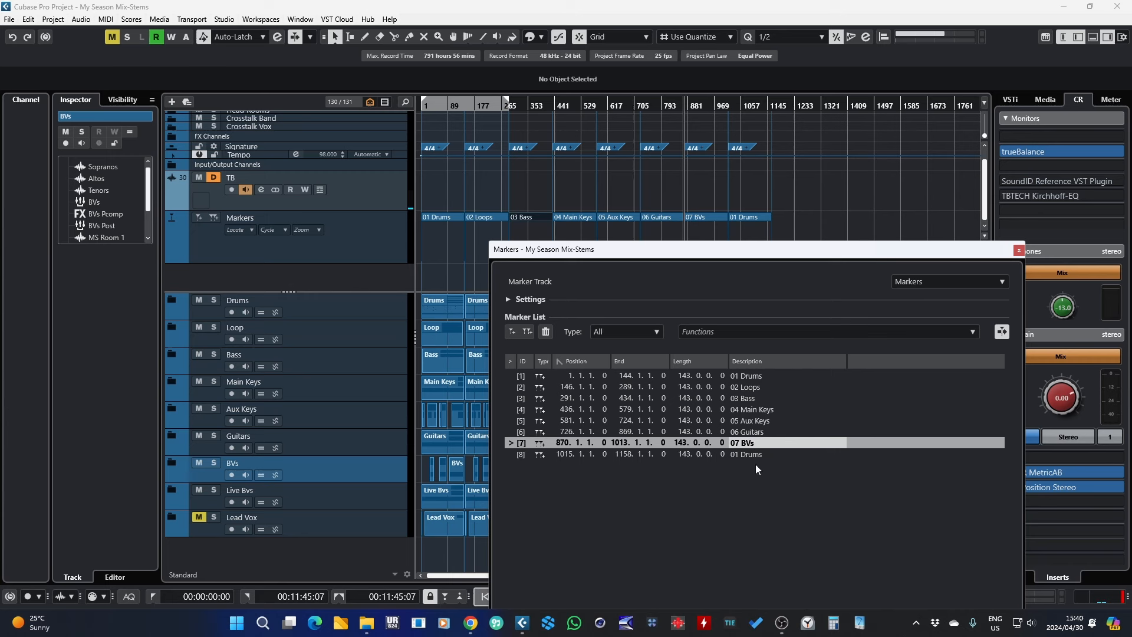
Step: Rename the eighth cycle marker 08 Lead Vox and close the Markers window
{"action": "double_click", "coordinate": [759, 454]}
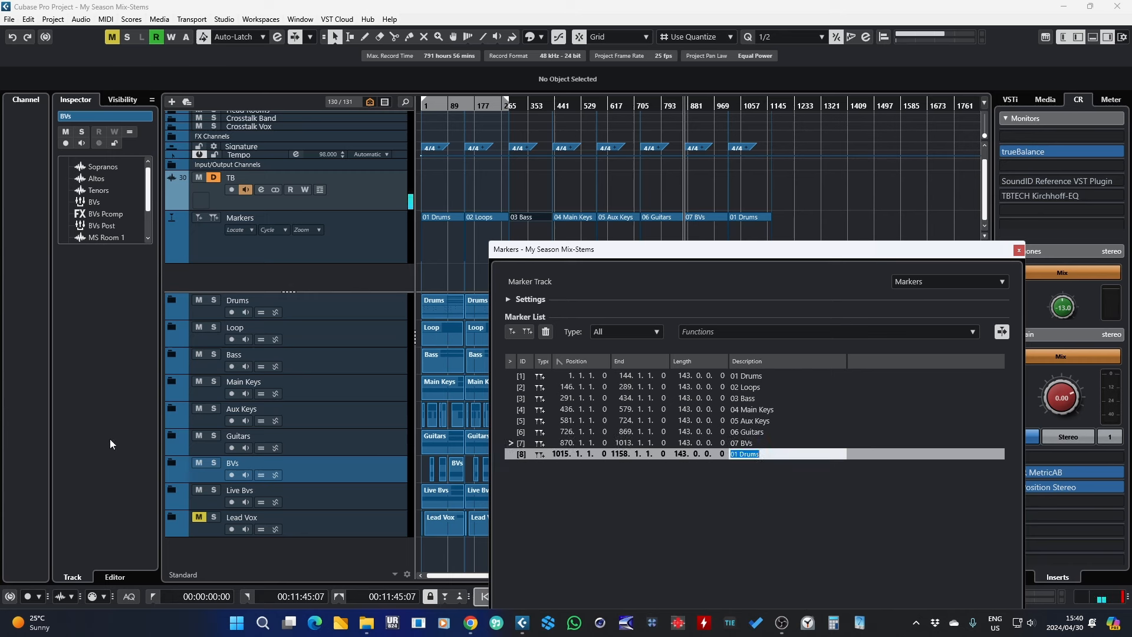
{"action": "left_click", "coordinate": [348, 501]}
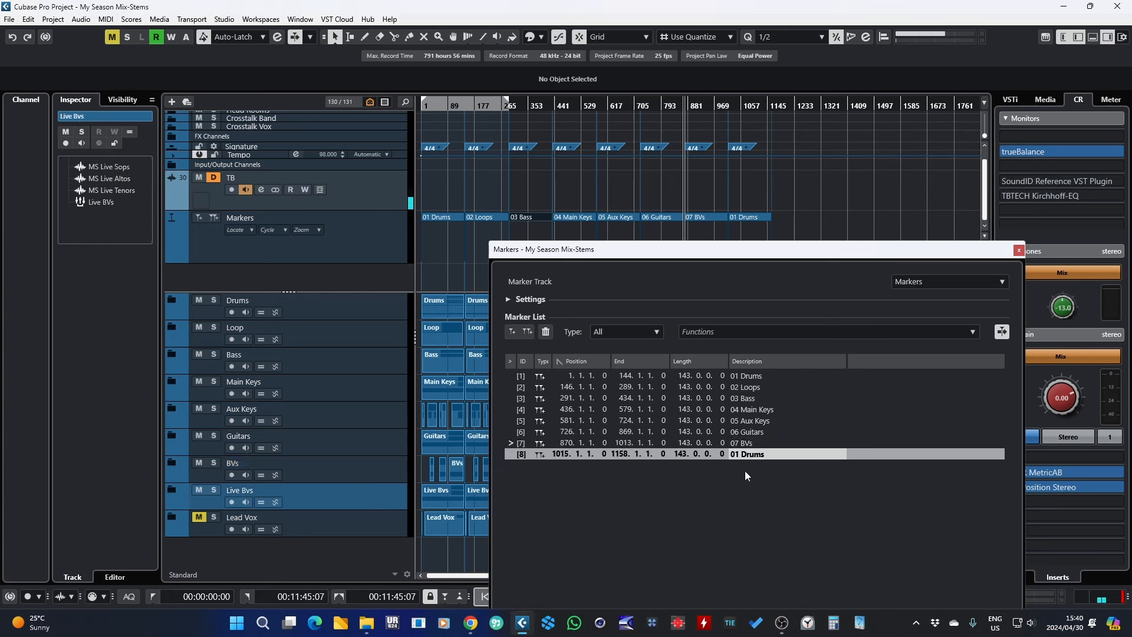
{"action": "double_click", "coordinate": [743, 453]}
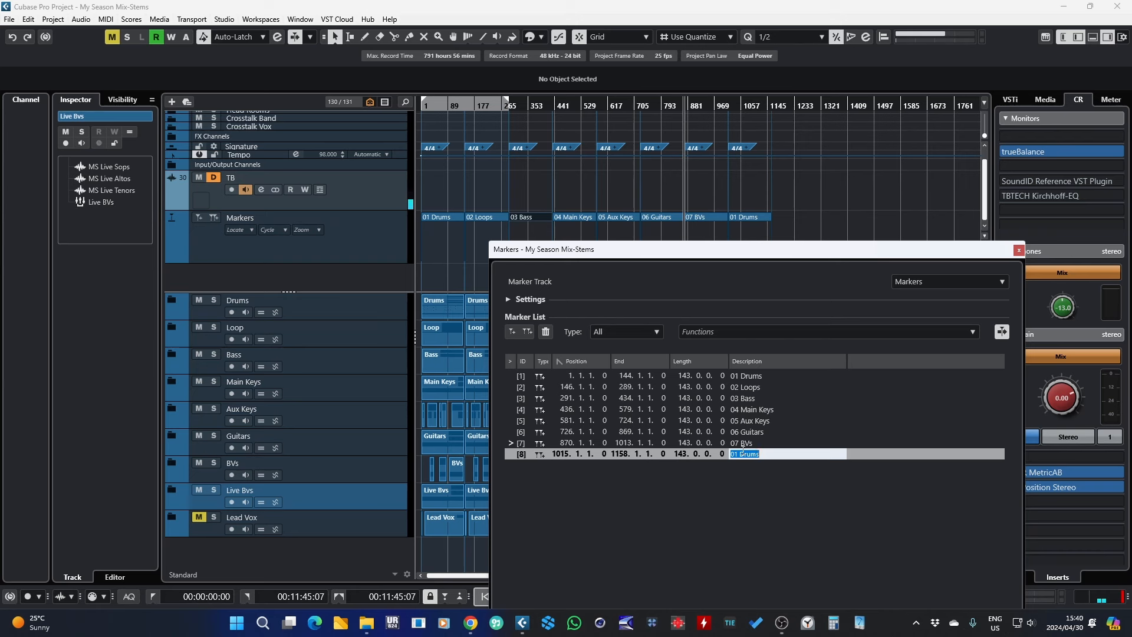
{"action": "type", "text": "08 Lead Vox"}
{"action": "key", "text": "Return"}
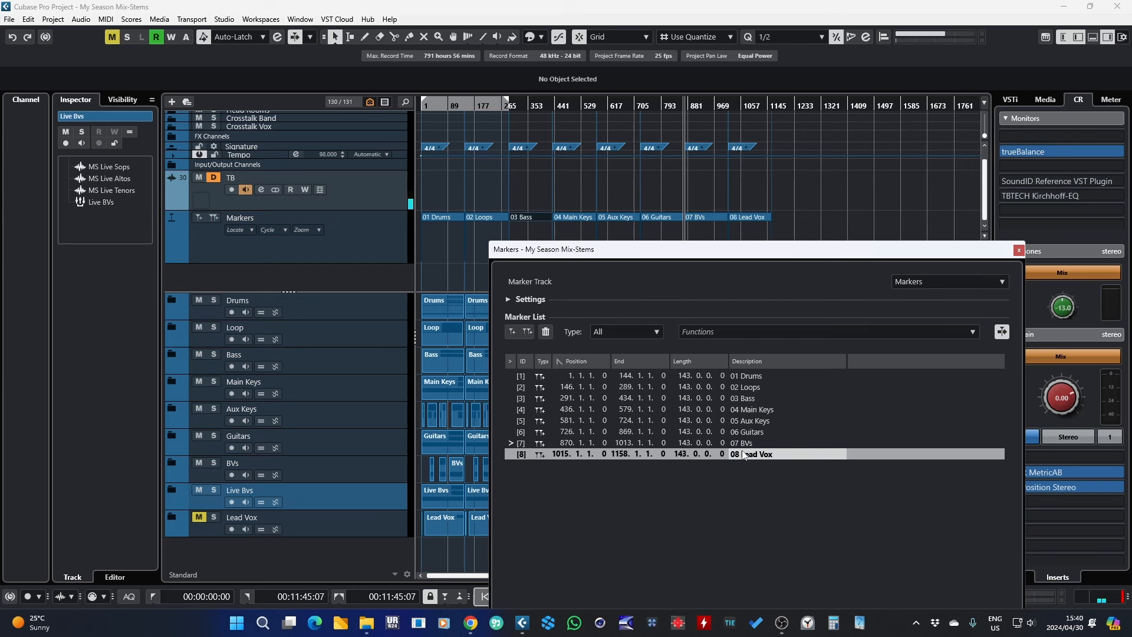
{"action": "left_click_drag", "start_coordinate": [740, 250], "coordinate": [681, 162]}
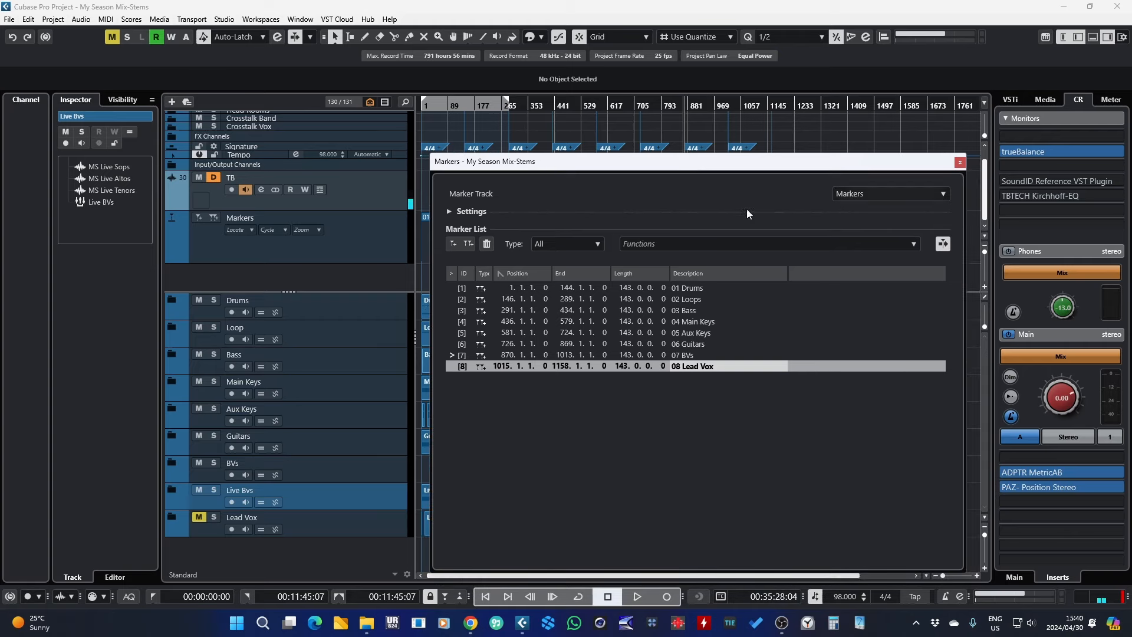
{"action": "left_click", "coordinate": [959, 162]}
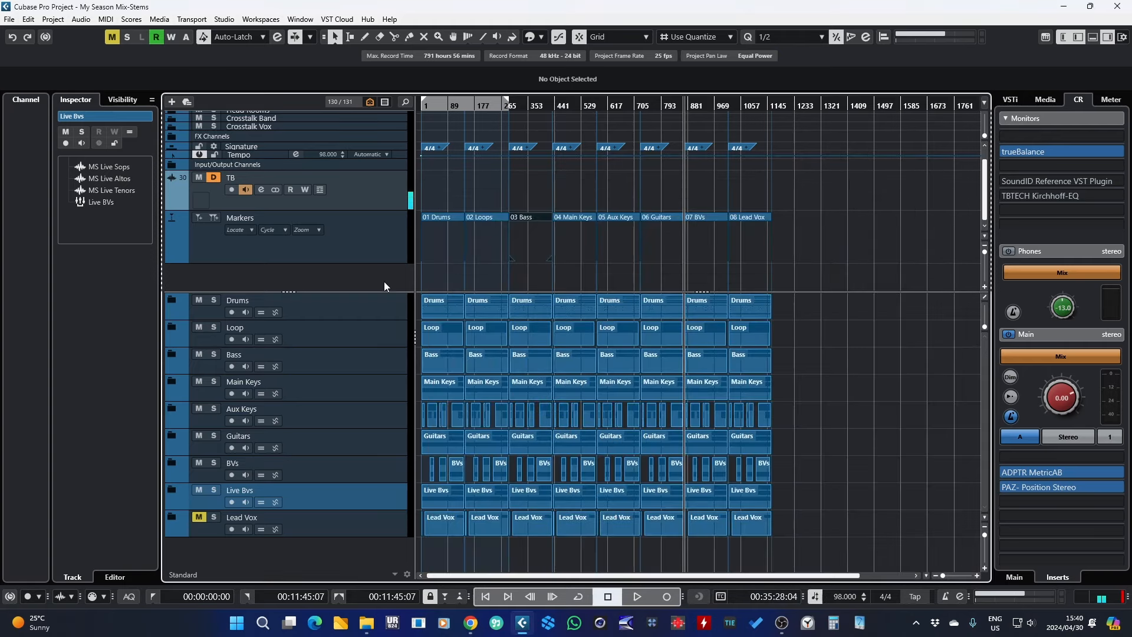
Step: Step through each cycle marker on the marker track to check its name
{"action": "mouse_move", "coordinate": [439, 104]}
{"action": "left_mouse_down"}
{"action": "mouse_move", "coordinate": [445, 133]}
{"action": "mouse_move", "coordinate": [442, 106]}
{"action": "left_mouse_up"}
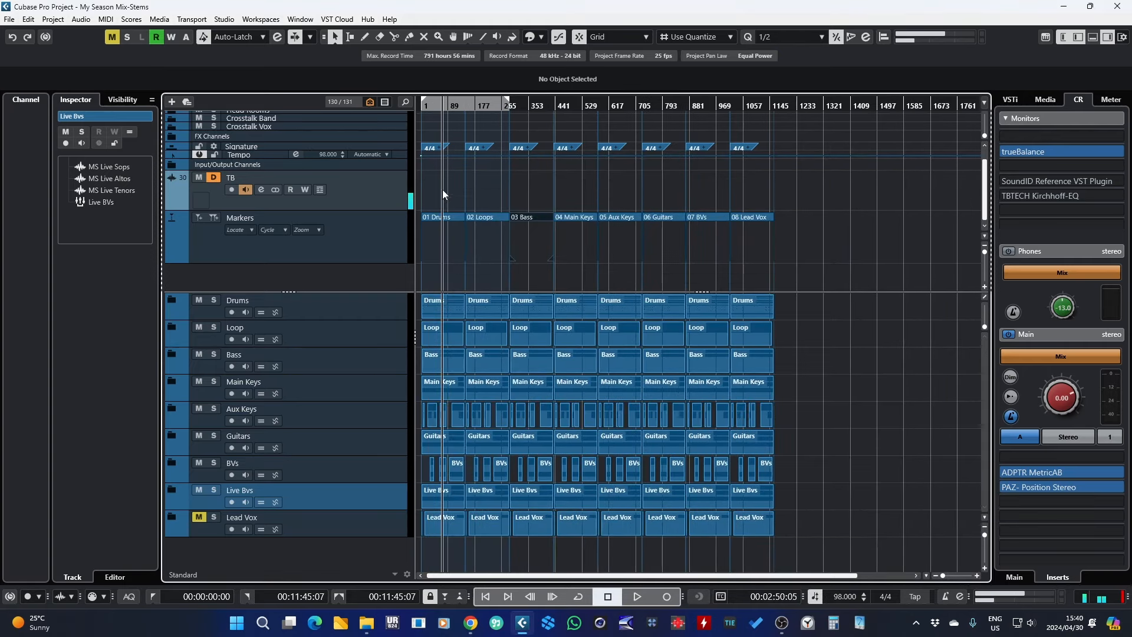
{"action": "left_click", "coordinate": [448, 220]}
{"action": "left_click", "coordinate": [486, 217]}
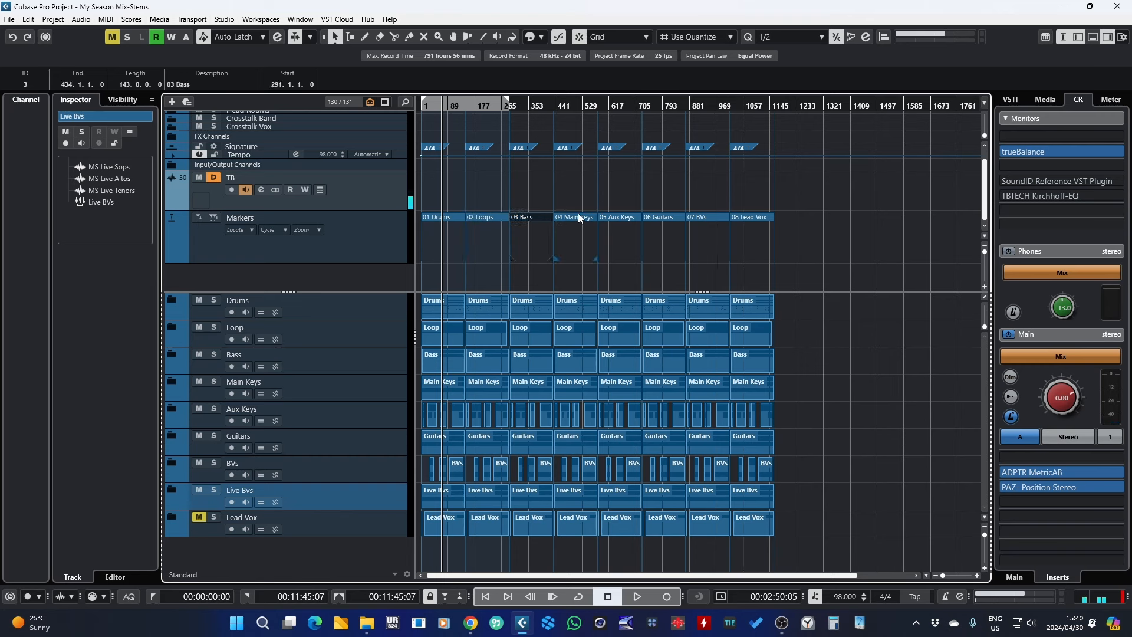
{"action": "left_click", "coordinate": [575, 218]}
{"action": "left_click", "coordinate": [625, 217]}
{"action": "left_click", "coordinate": [670, 218]}
{"action": "left_click", "coordinate": [702, 217]}
{"action": "left_click", "coordinate": [747, 217]}
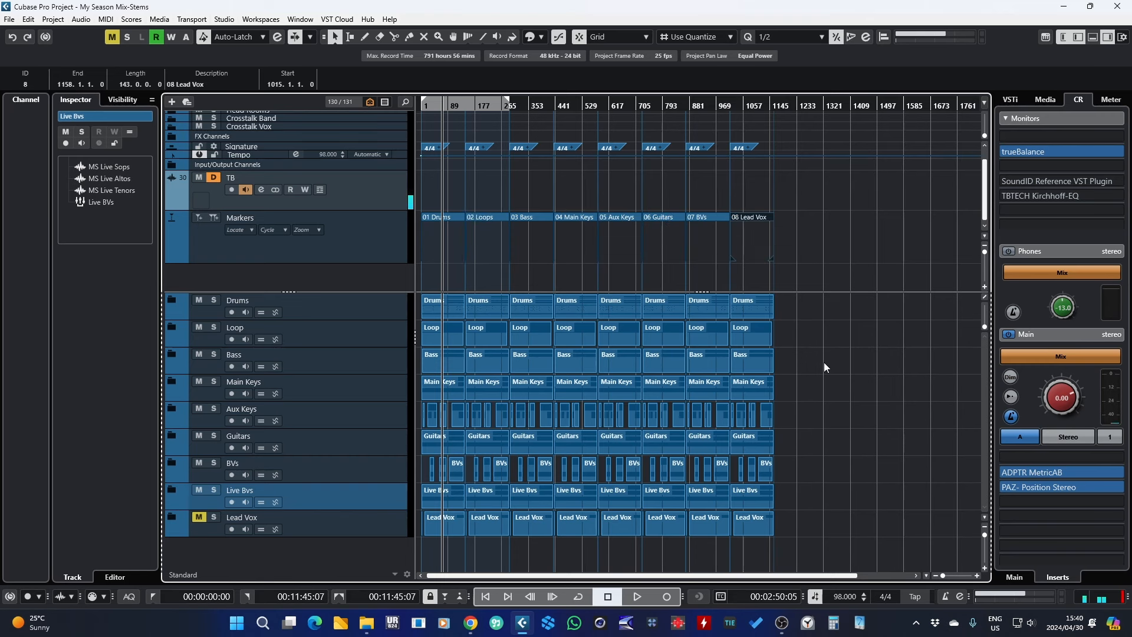
Step: With the Eraser, delete every part except Drums in the first song copy under 01 Drums
{"action": "left_click", "coordinate": [379, 36]}
{"action": "left_click_drag", "start_coordinate": [428, 104], "coordinate": [409, 136]}
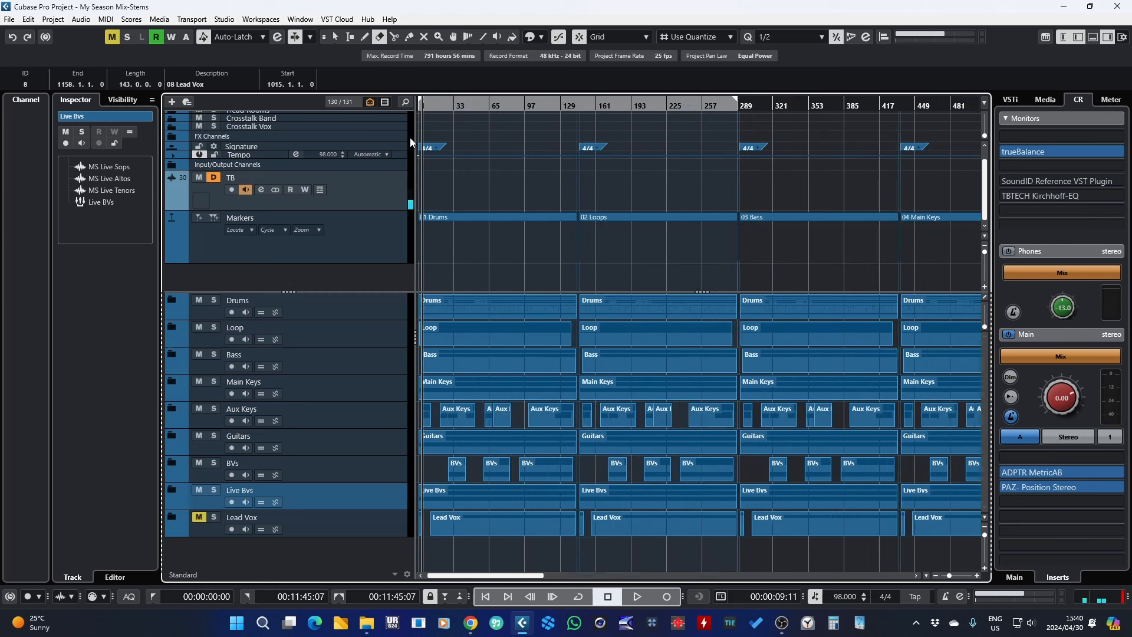
{"action": "left_click", "coordinate": [469, 330]}
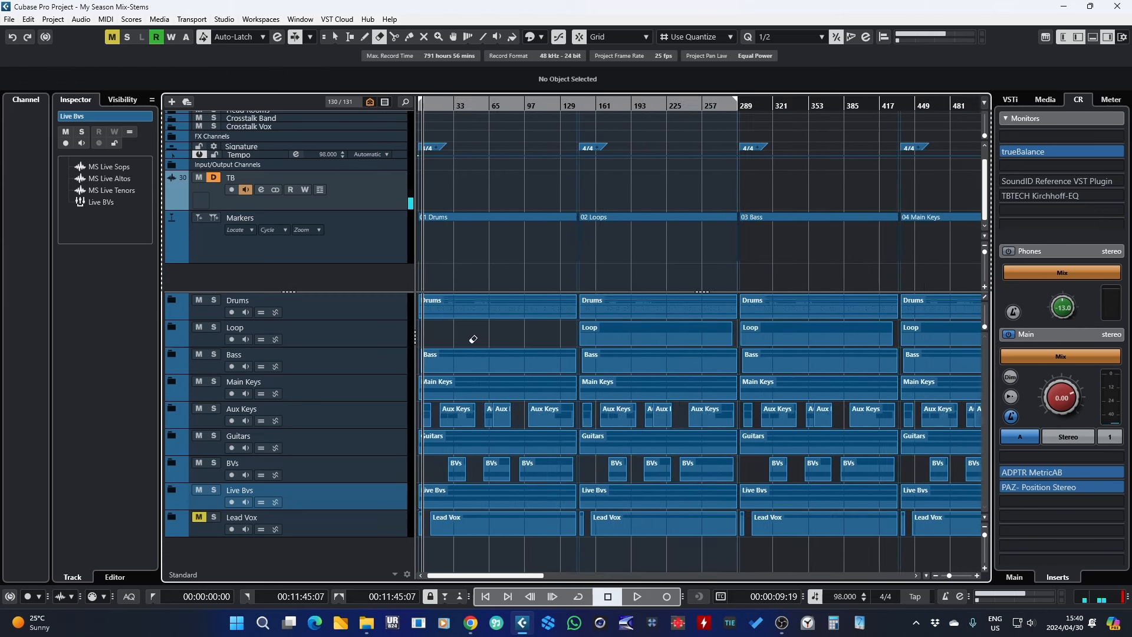
{"action": "left_click", "coordinate": [477, 354]}
{"action": "left_click", "coordinate": [467, 386]}
{"action": "left_click", "coordinate": [427, 415]}
{"action": "left_click", "coordinate": [458, 415]}
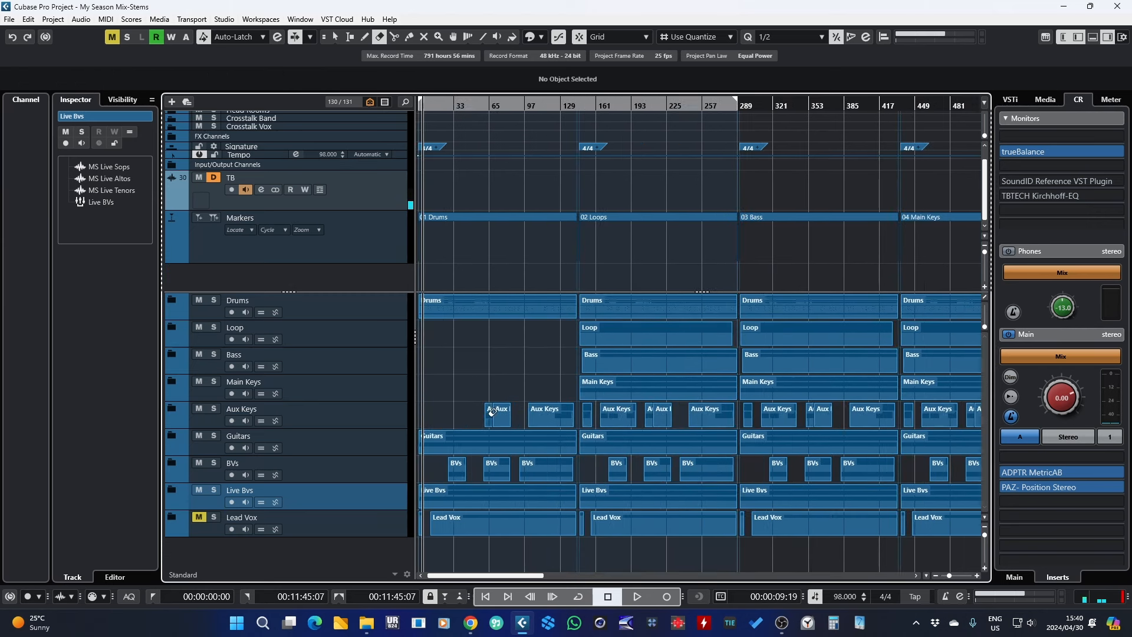
{"action": "left_click", "coordinate": [489, 415]}
{"action": "left_click", "coordinate": [502, 414]}
{"action": "left_click", "coordinate": [548, 415]}
{"action": "left_click", "coordinate": [519, 443]}
{"action": "left_click", "coordinate": [459, 464]}
{"action": "left_click", "coordinate": [496, 468]}
{"action": "left_click", "coordinate": [545, 469]}
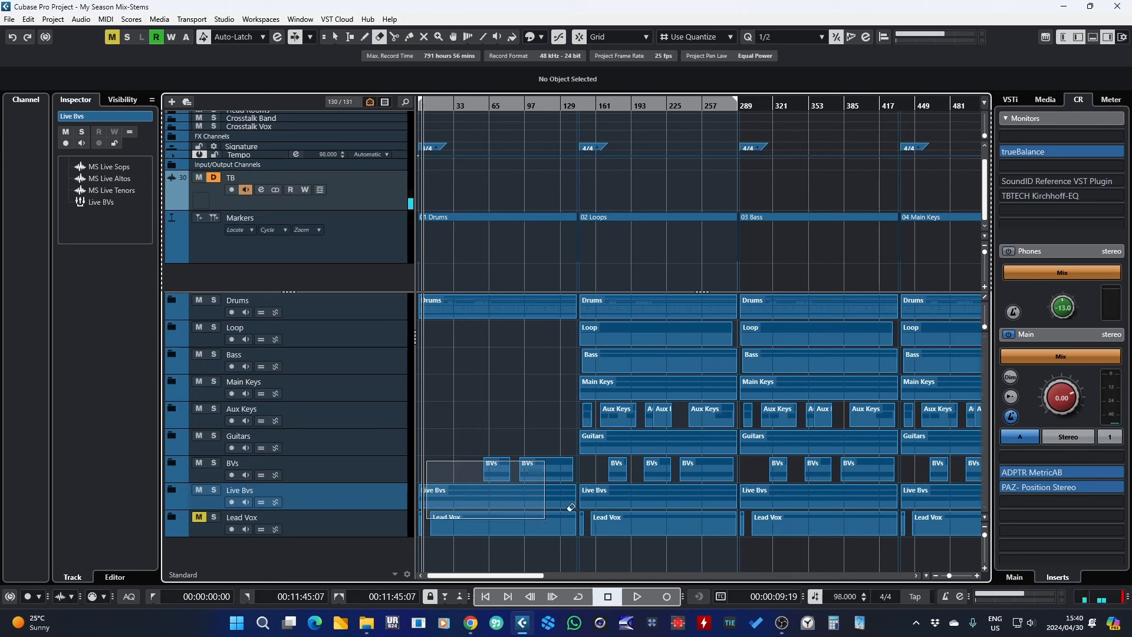
{"action": "left_click", "coordinate": [472, 495]}
{"action": "left_click", "coordinate": [448, 524]}
{"action": "key", "text": "1"}
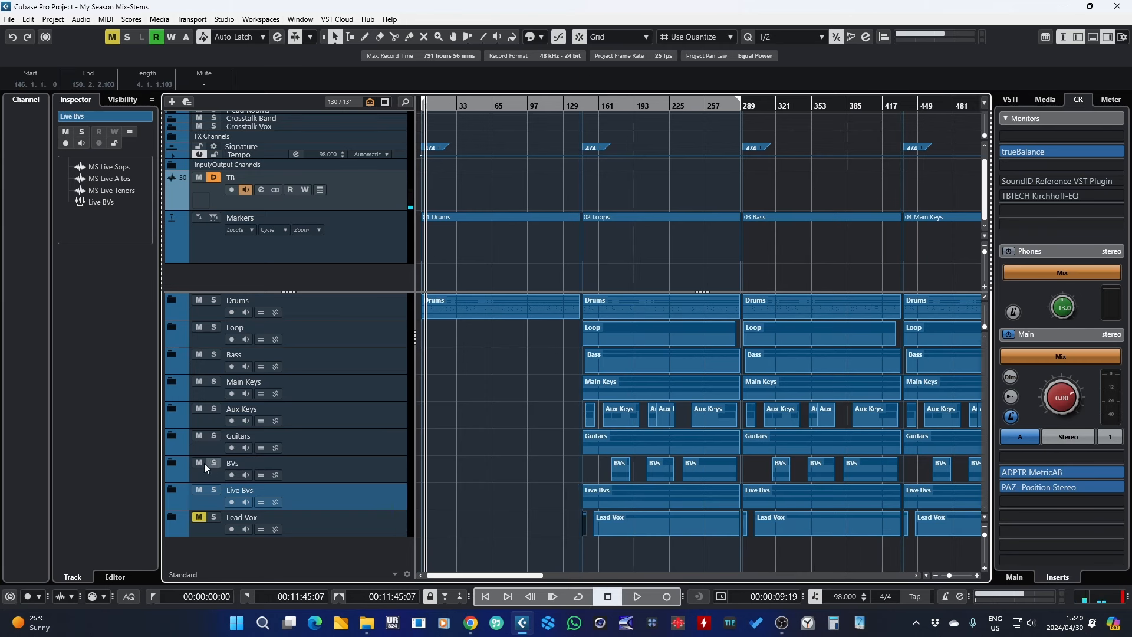
Step: Expand the BVs folder to inspect its subtracks across the copies, then collapse it
{"action": "left_click_drag", "start_coordinate": [563, 335], "coordinate": [740, 555]}
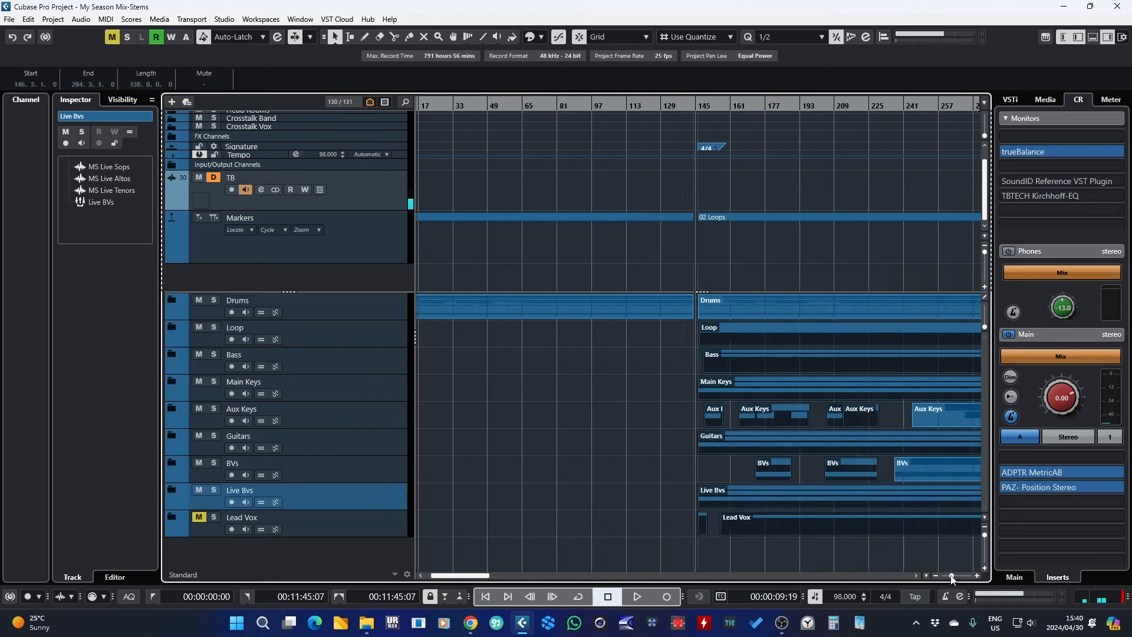
{"action": "left_click_drag", "start_coordinate": [950, 575], "coordinate": [946, 575]}
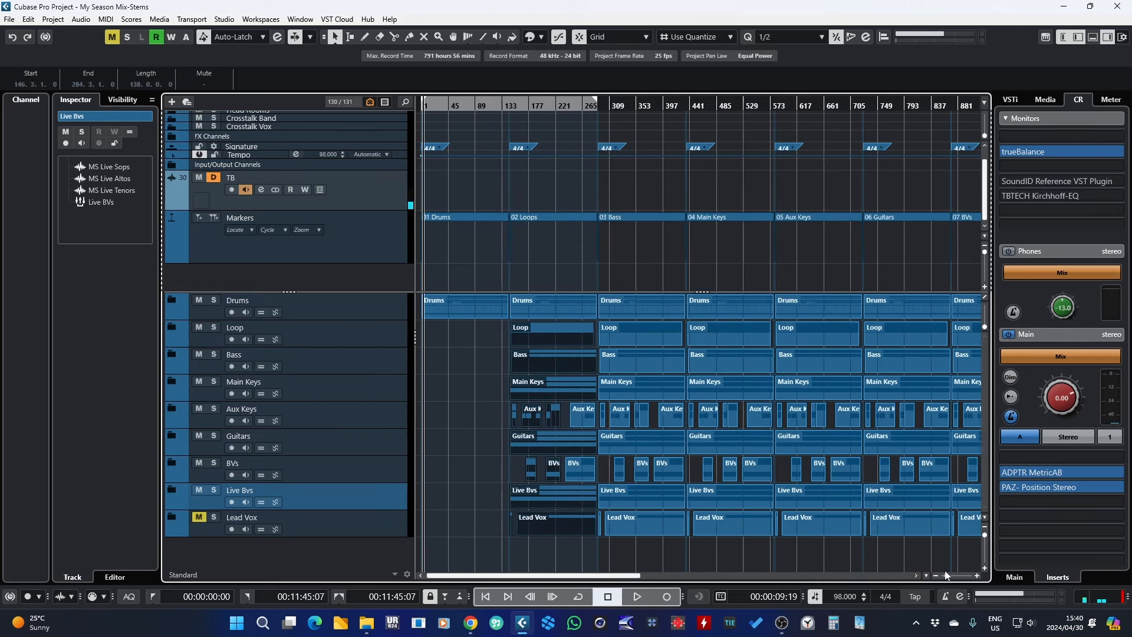
{"action": "left_click", "coordinate": [171, 463]}
{"action": "scroll", "coordinate": [378, 471], "scroll_direction": "down", "scroll_amount": 4}
{"action": "scroll", "coordinate": [492, 509], "scroll_direction": "down", "scroll_amount": 4}
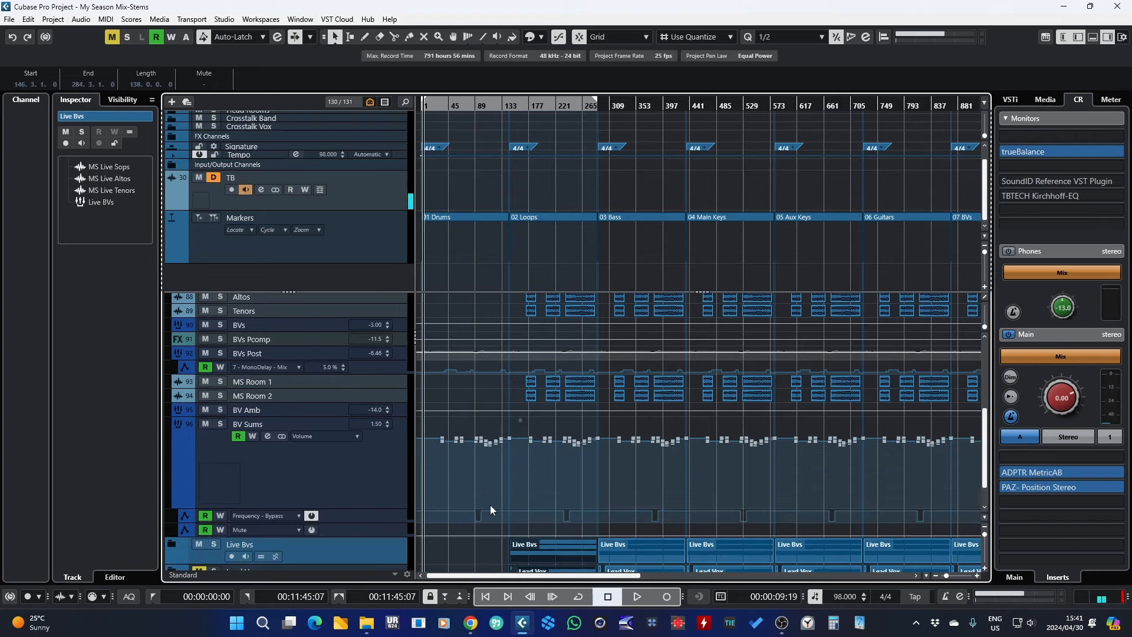
{"action": "left_click_drag", "start_coordinate": [946, 575], "coordinate": [943, 576]}
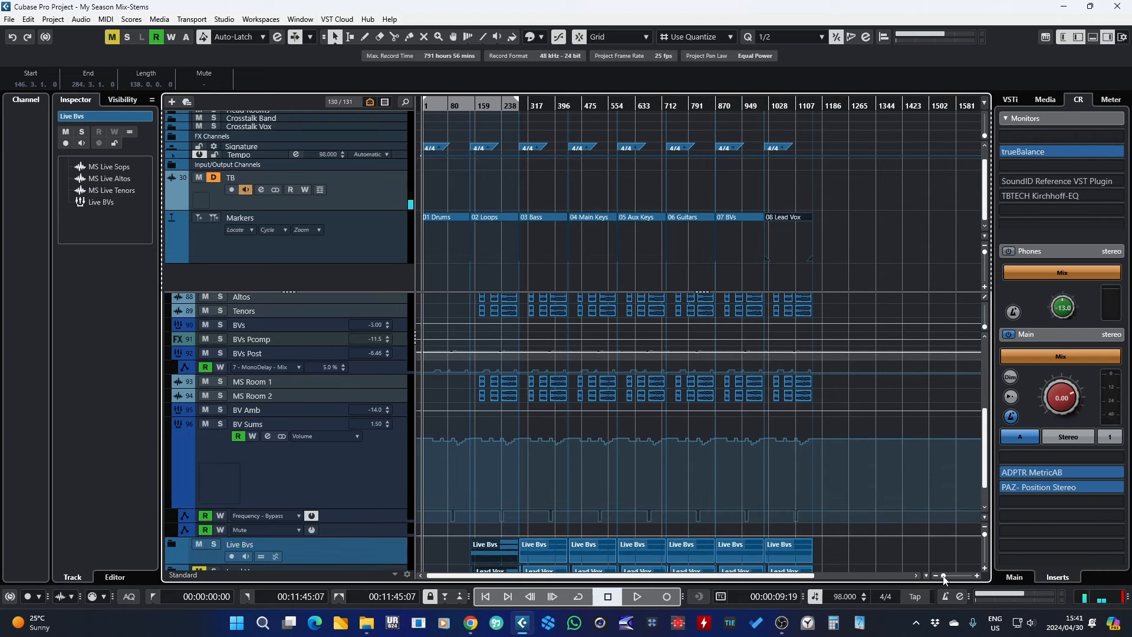
{"action": "scroll", "coordinate": [911, 385], "scroll_direction": "up", "scroll_amount": 4}
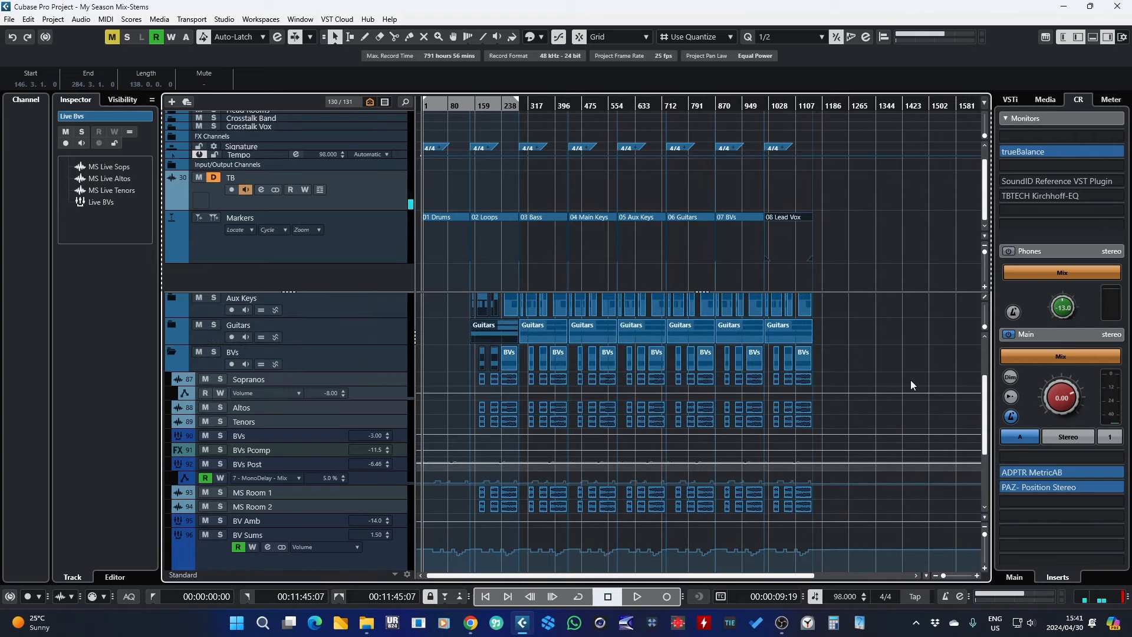
{"action": "left_click", "coordinate": [171, 351]}
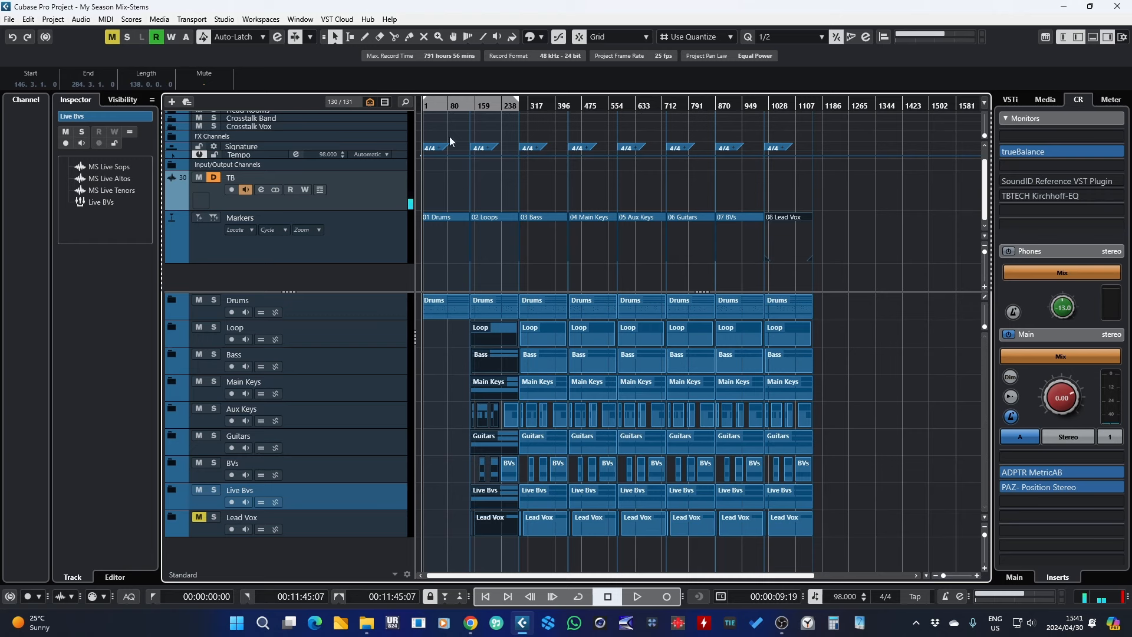
Step: Erase all parts except Loop in the 02 Loops copy and all except Bass in the 03 Bass copy
{"action": "left_click", "coordinate": [441, 217]}
{"action": "left_click", "coordinate": [484, 218]}
{"action": "left_click", "coordinate": [538, 216]}
{"action": "left_click", "coordinate": [597, 217]}
{"action": "left_click", "coordinate": [644, 216]}
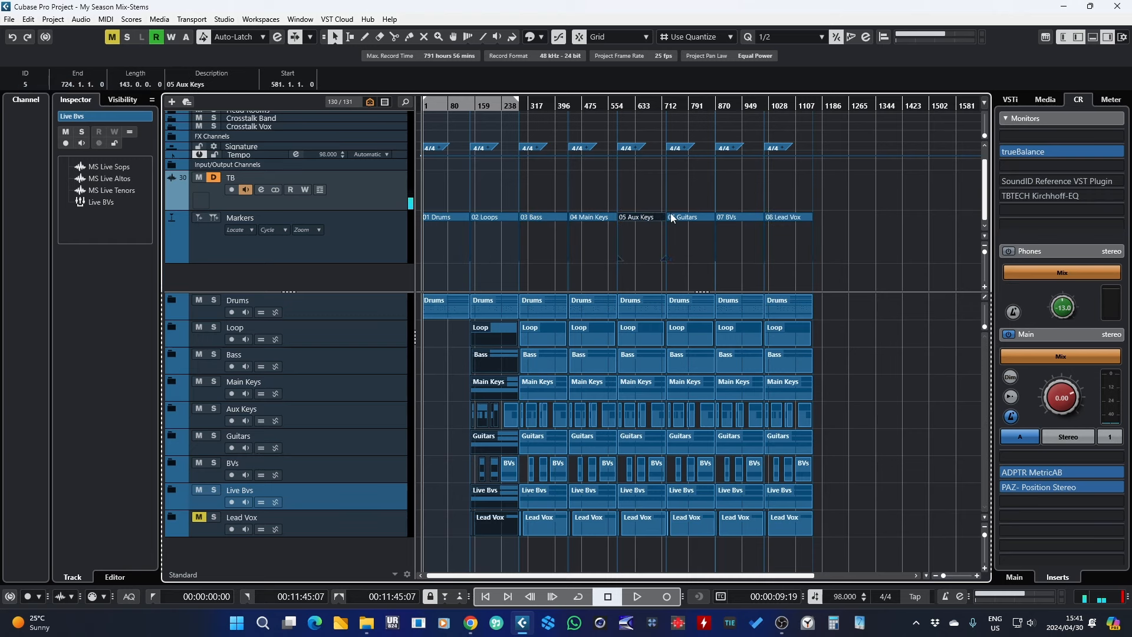
{"action": "left_click", "coordinate": [697, 217]}
{"action": "mouse_move", "coordinate": [469, 102]}
{"action": "left_mouse_down"}
{"action": "mouse_move", "coordinate": [472, 135]}
{"action": "mouse_move", "coordinate": [488, 142]}
{"action": "left_mouse_up"}
{"action": "right_click", "coordinate": [514, 346]}
{"action": "left_click", "coordinate": [528, 346]}
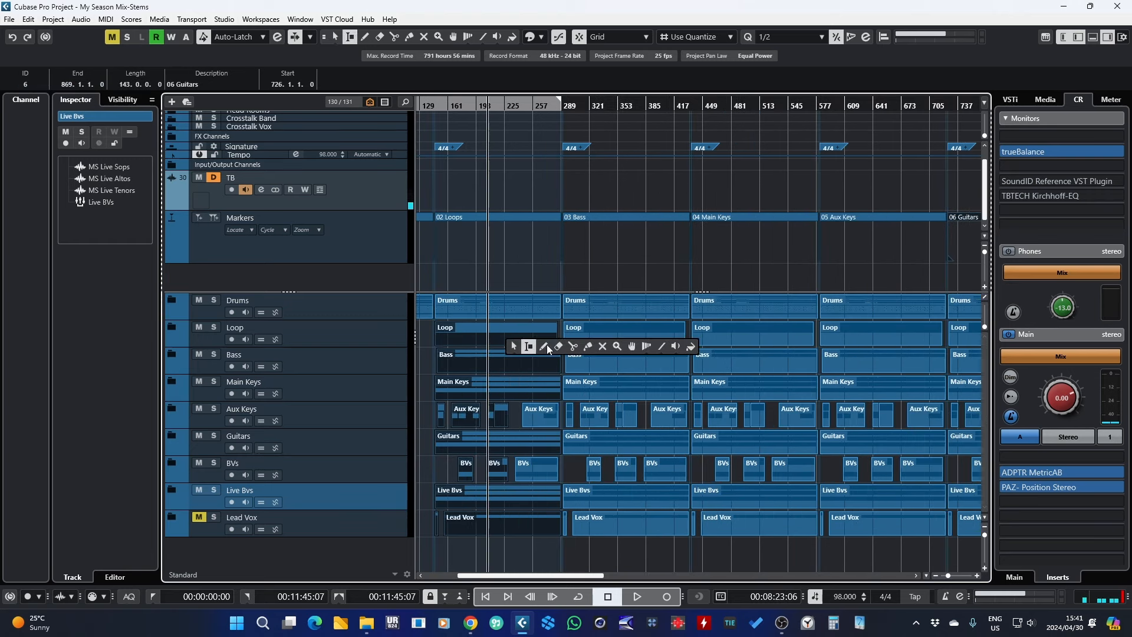
{"action": "left_click", "coordinate": [558, 347]}
{"action": "left_click", "coordinate": [449, 308]}
{"action": "mouse_move", "coordinate": [423, 359]}
{"action": "left_mouse_down"}
{"action": "mouse_move", "coordinate": [541, 553]}
{"action": "mouse_move", "coordinate": [548, 545]}
{"action": "left_mouse_up"}
{"action": "left_click", "coordinate": [625, 303]}
{"action": "left_click", "coordinate": [615, 331]}
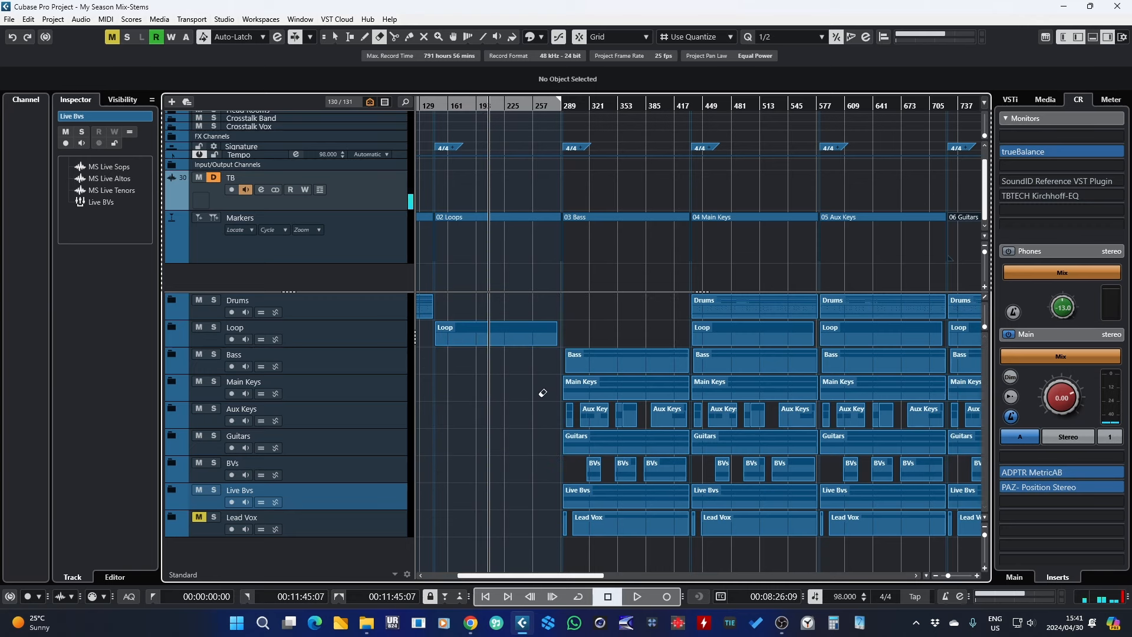
{"action": "left_click_drag", "start_coordinate": [542, 392], "coordinate": [691, 535]}
Step: Erase Drums and Loop parts from all later copies and everything except Main Keys in the 04 Main Keys copy
{"action": "left_click", "coordinate": [619, 112]}
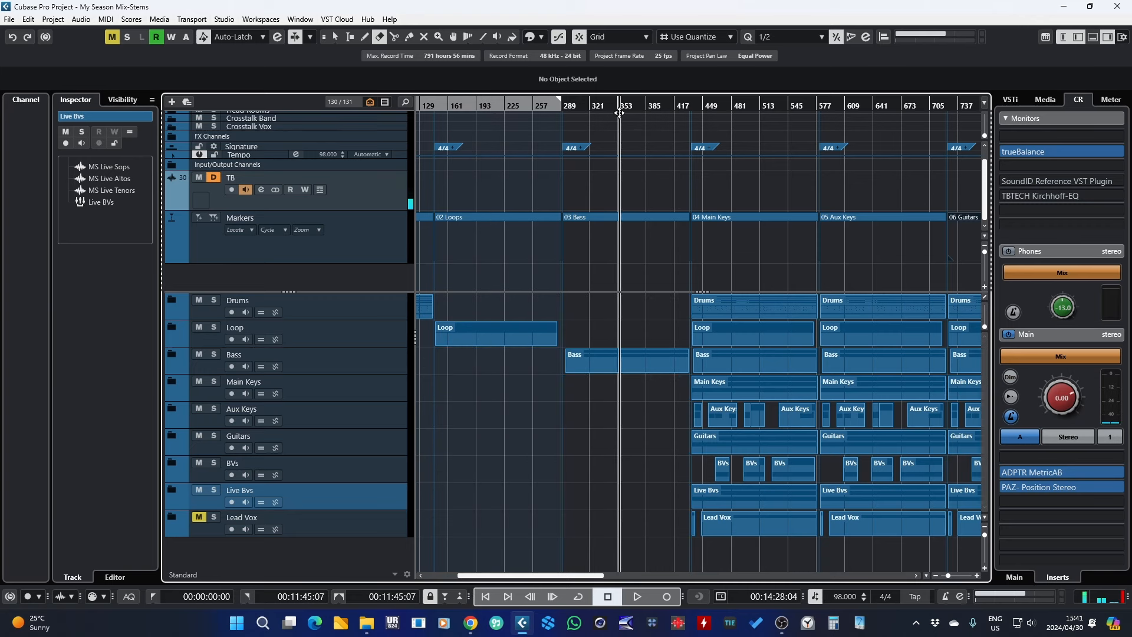
{"action": "key", "text": "space"}
{"action": "key", "text": "space"}
{"action": "left_click_drag", "start_coordinate": [742, 112], "coordinate": [555, 107]}
{"action": "left_click", "coordinate": [587, 303]}
{"action": "left_click", "coordinate": [585, 331]}
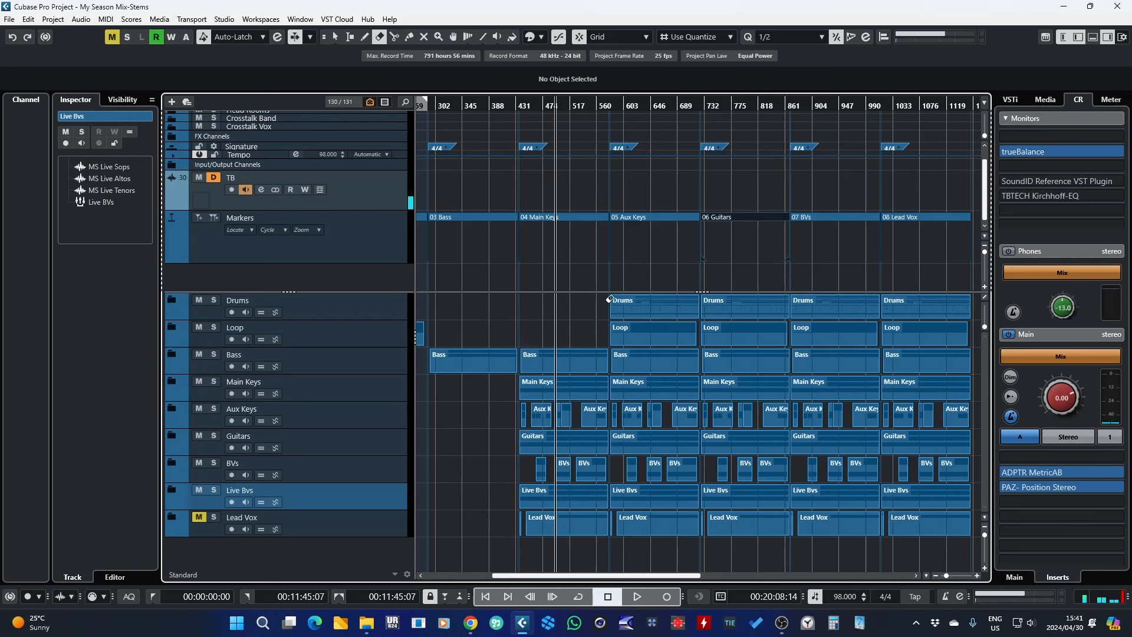
{"action": "left_click_drag", "start_coordinate": [610, 299], "coordinate": [919, 333]}
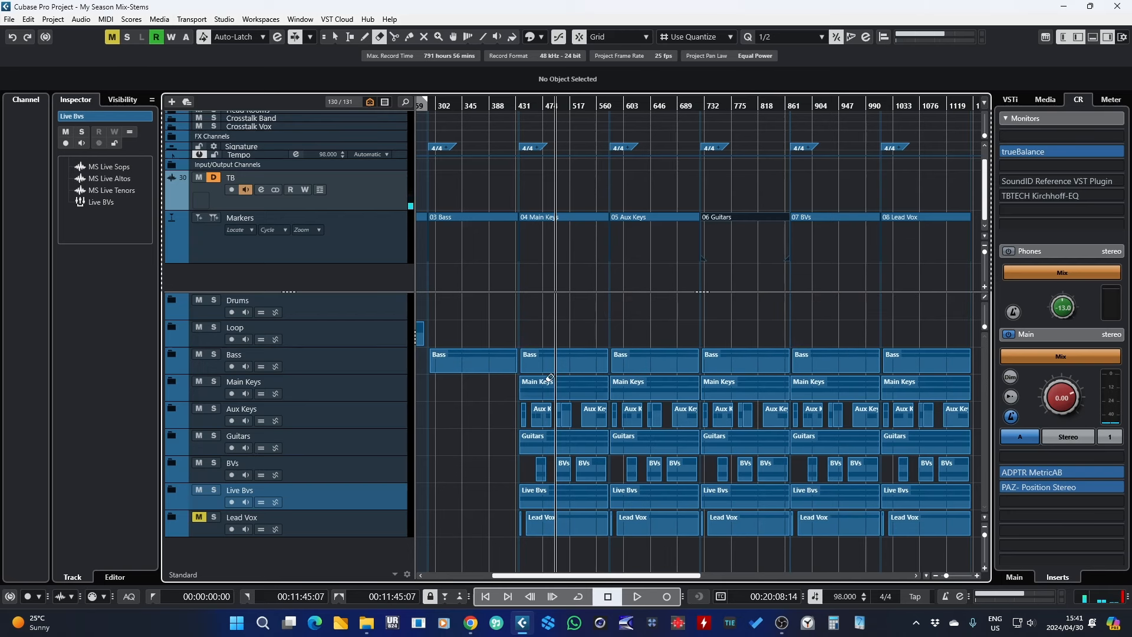
{"action": "left_click", "coordinate": [546, 361]}
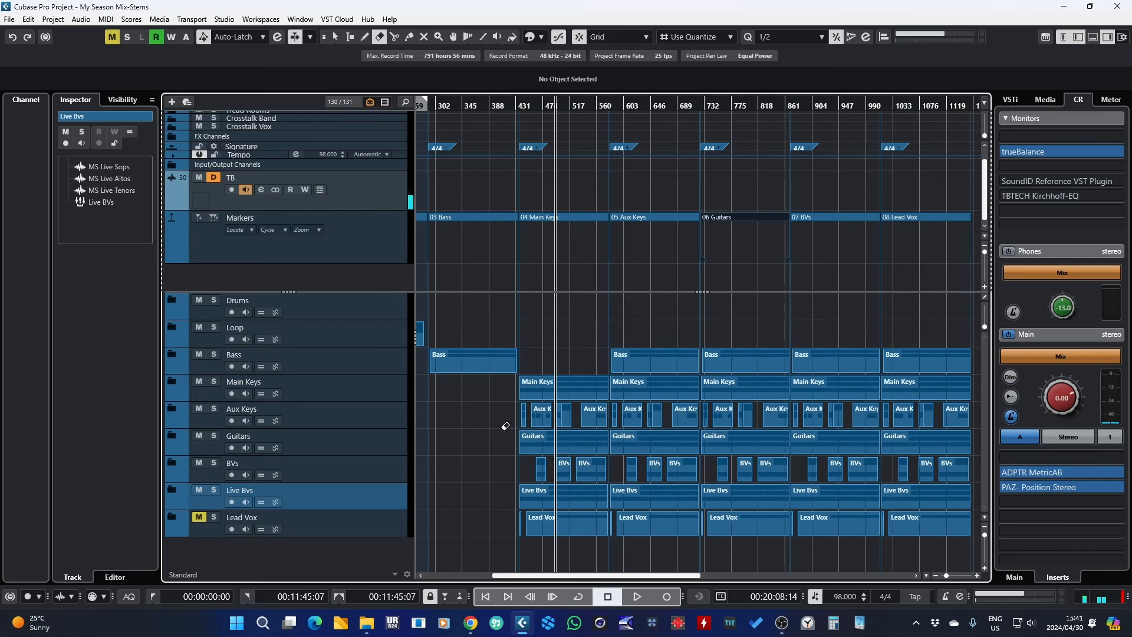
{"action": "left_click_drag", "start_coordinate": [501, 421], "coordinate": [599, 520]}
Step: Keep only Aux Keys in the 05 Aux Keys copy and erase Bass, Main Keys and Aux Keys from later copies
{"action": "key", "text": "space"}
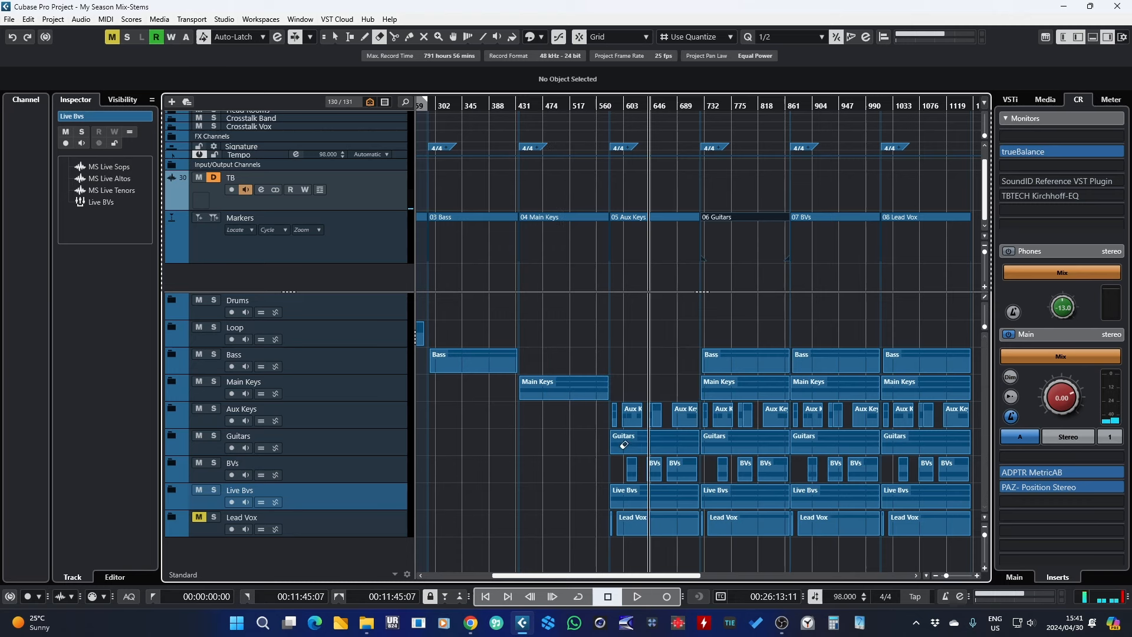
{"action": "mouse_move", "coordinate": [598, 444]}
{"action": "left_mouse_down"}
{"action": "mouse_move", "coordinate": [692, 539]}
{"action": "mouse_move", "coordinate": [685, 524]}
{"action": "left_mouse_up"}
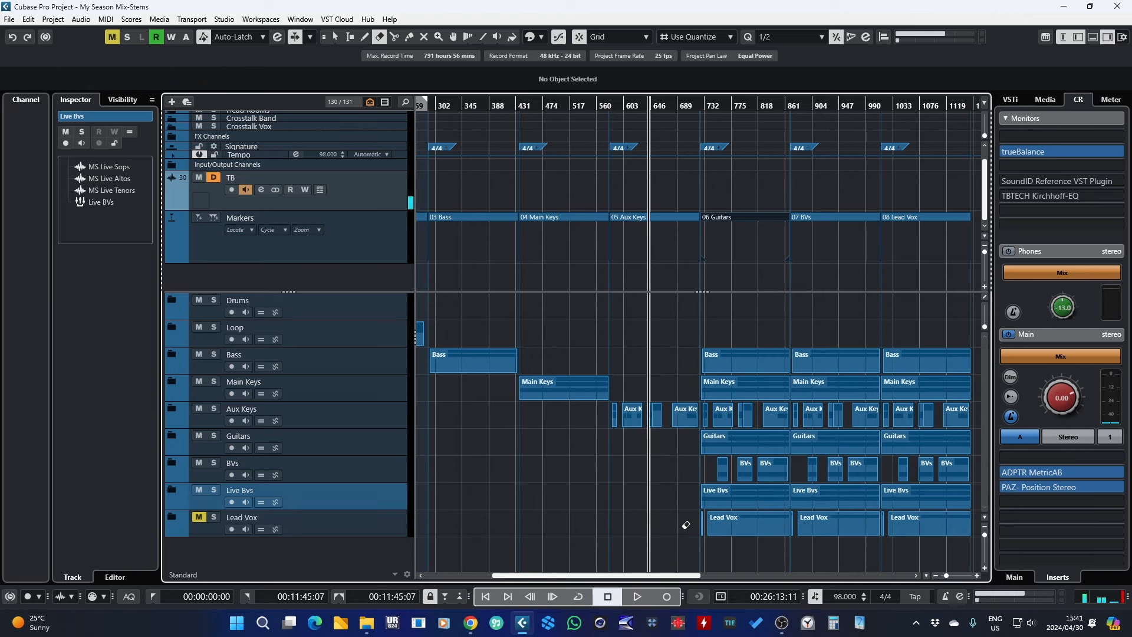
{"action": "left_click_drag", "start_coordinate": [634, 103], "coordinate": [629, 120]}
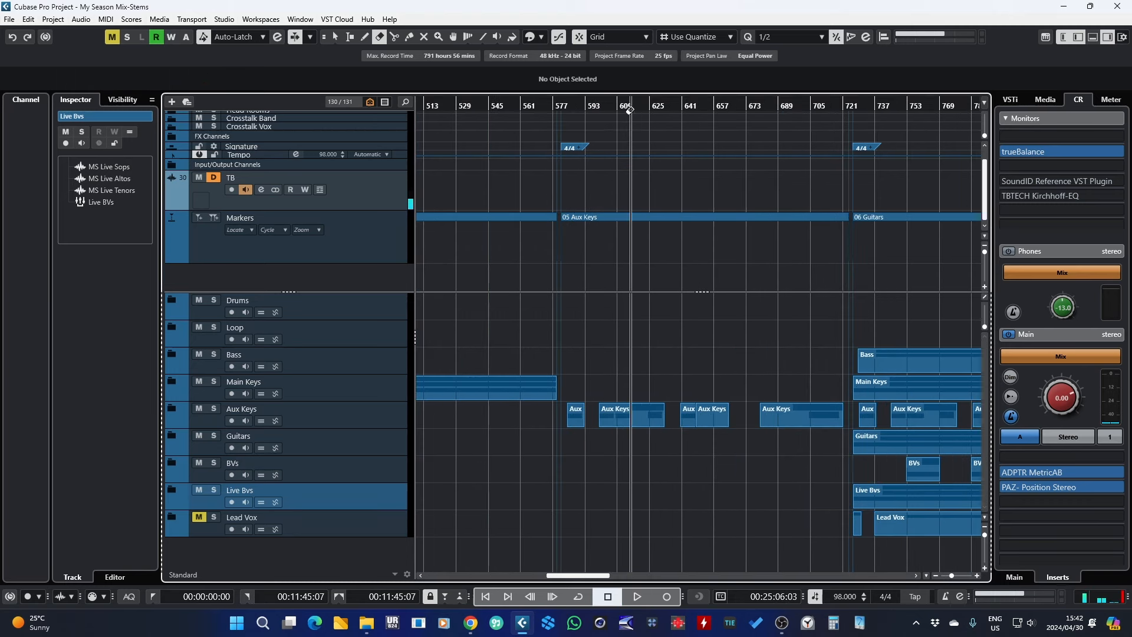
{"action": "left_click", "coordinate": [625, 107]}
{"action": "key", "text": "space"}
{"action": "mouse_move", "coordinate": [682, 317]}
{"action": "left_mouse_down"}
{"action": "mouse_move", "coordinate": [1004, 339]}
{"action": "mouse_move", "coordinate": [588, 393]}
{"action": "mouse_move", "coordinate": [575, 420]}
{"action": "mouse_move", "coordinate": [911, 420]}
{"action": "left_mouse_up"}
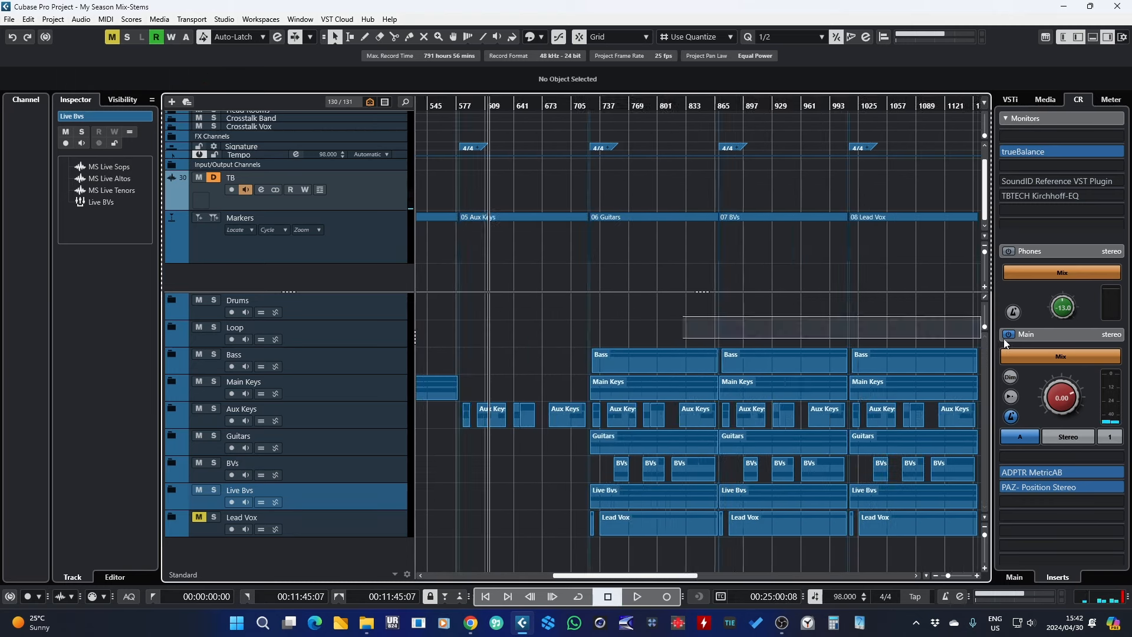
{"action": "right_click", "coordinate": [673, 326]}
{"action": "left_click", "coordinate": [715, 328]}
{"action": "left_click", "coordinate": [529, 408]}
{"action": "key", "text": "1"}
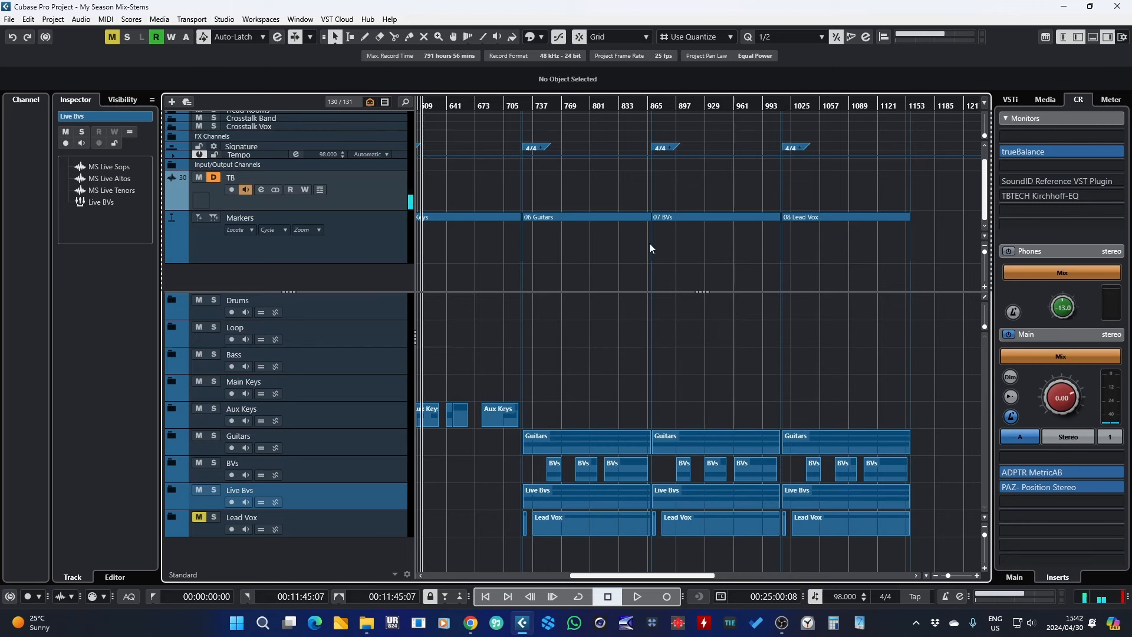
Step: Erase the Guitars parts from the 07 BVs and 08 Lead Vox copies
{"action": "left_click", "coordinate": [579, 106]}
{"action": "key", "text": "space"}
{"action": "right_click", "coordinate": [519, 470]}
{"action": "left_click", "coordinate": [561, 470]}
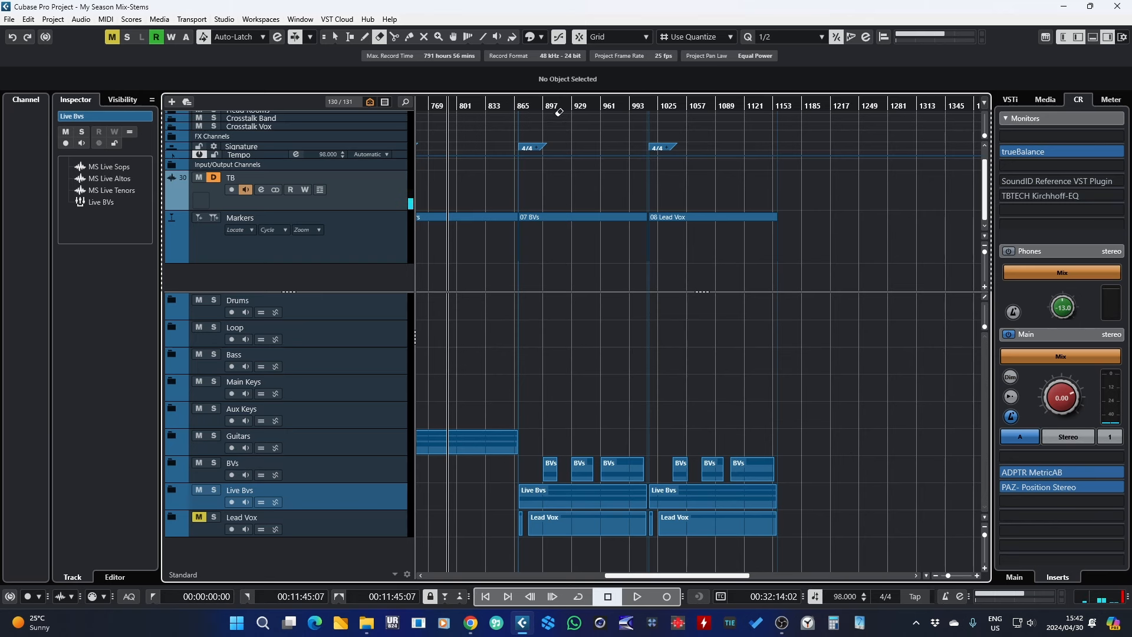
Step: Erase the Live Bvs and Lead Vox parts from the 07 BVs copy
{"action": "left_click", "coordinate": [559, 111]}
{"action": "key", "text": "space"}
{"action": "left_click_drag", "start_coordinate": [508, 487], "coordinate": [559, 521]}
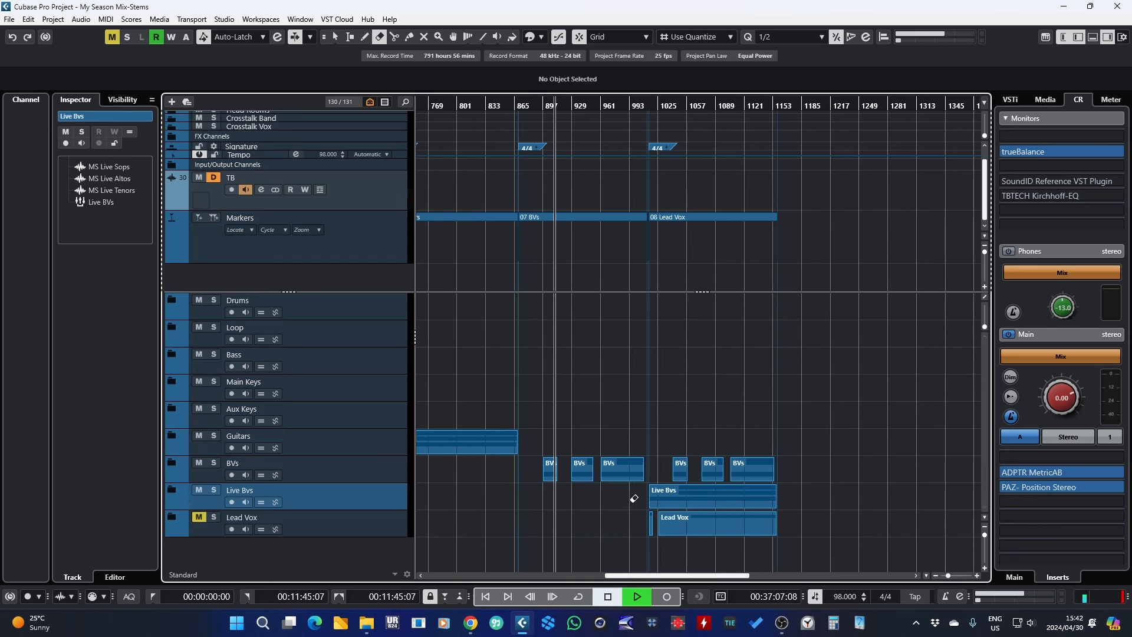
Step: Erase the BVs and Live Bvs parts from the 08 Lead Vox copy
{"action": "left_click_drag", "start_coordinate": [678, 466], "coordinate": [757, 465]}
{"action": "key", "text": "space"}
{"action": "left_click", "coordinate": [686, 494]}
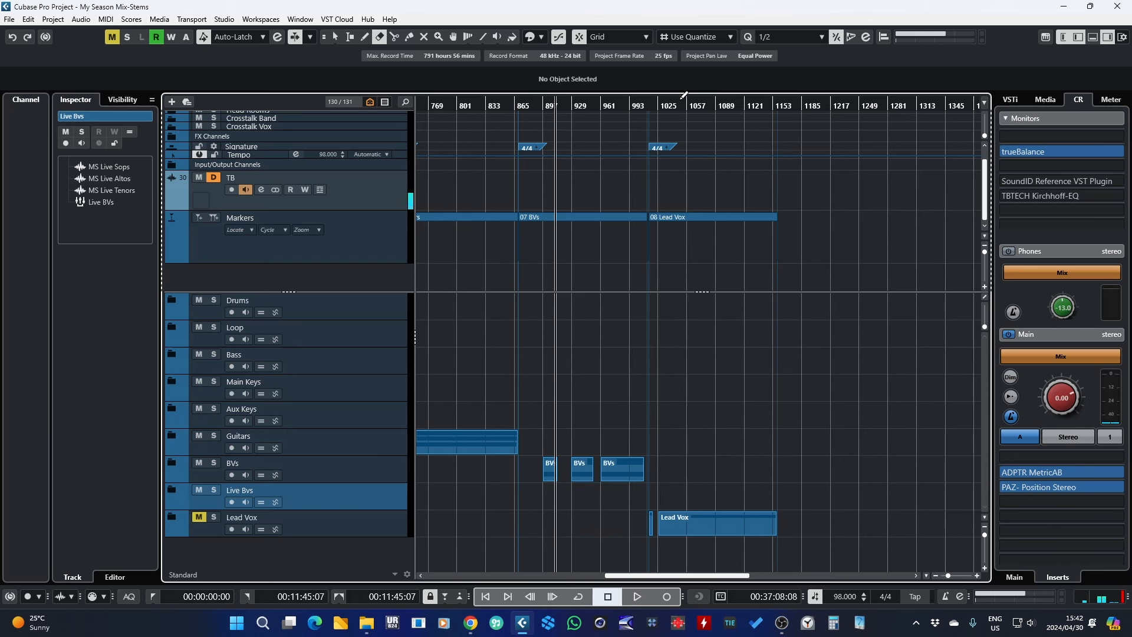
{"action": "left_click", "coordinate": [675, 106]}
{"action": "key", "text": "space"}
{"action": "left_click_drag", "start_coordinate": [951, 575], "coordinate": [944, 575]}
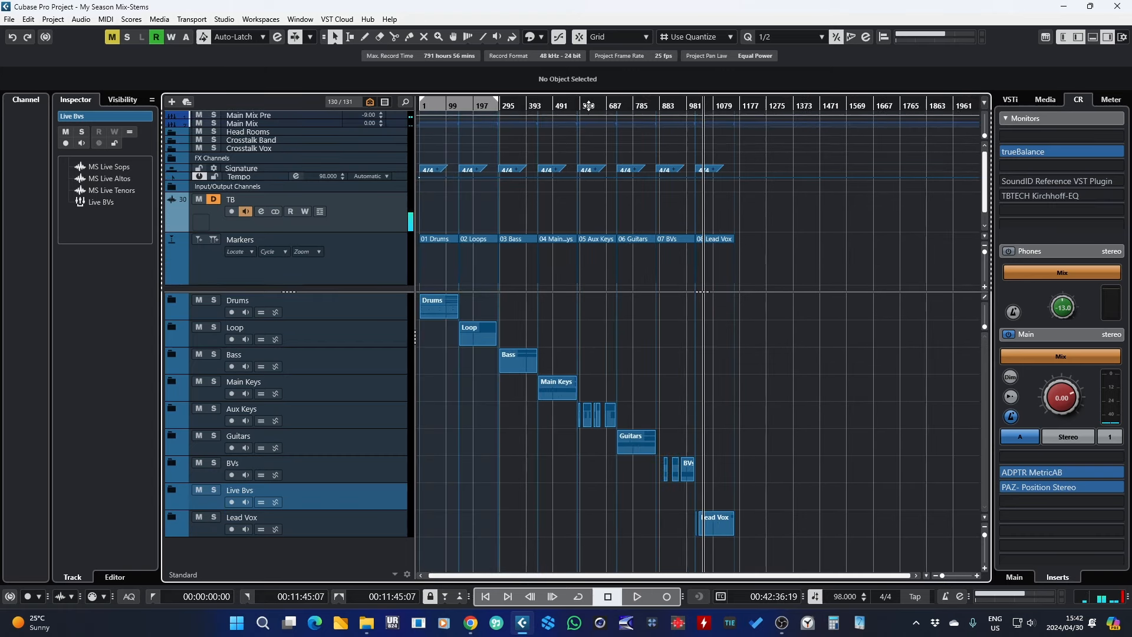
{"action": "left_click_drag", "start_coordinate": [588, 106], "coordinate": [275, 153]}
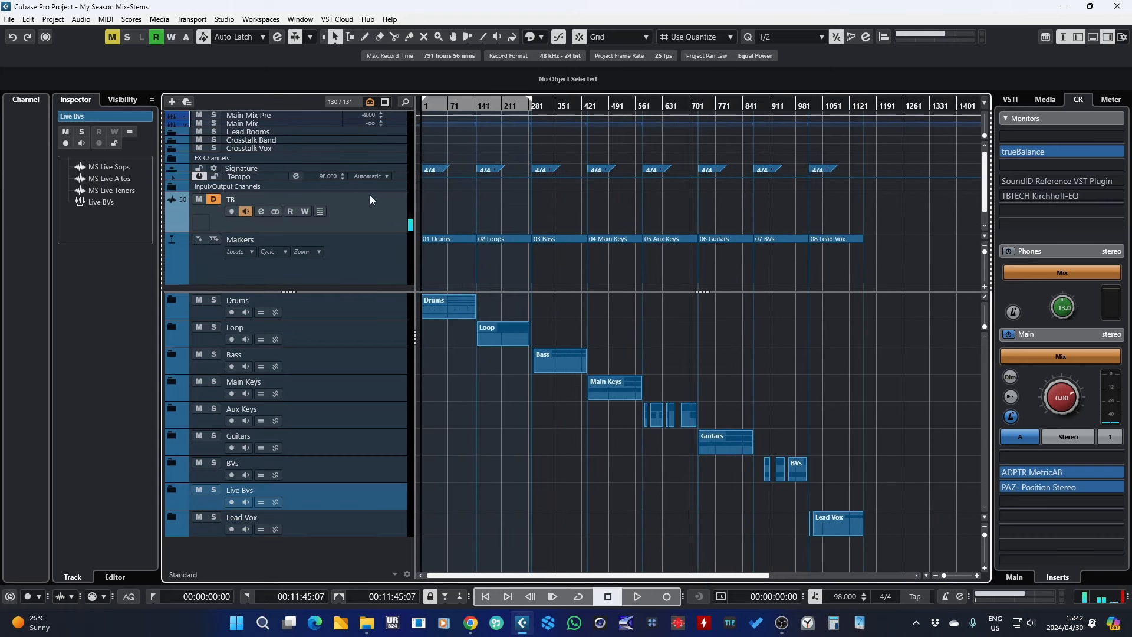
Step: Open Export Audio Mixdown and set the export range to all eight cycle markers, 01 Drums to 08 Lead Vox
{"action": "left_click", "coordinate": [10, 20]}
{"action": "mouse_move", "coordinate": [36, 201]}
{"action": "left_click", "coordinate": [171, 202]}
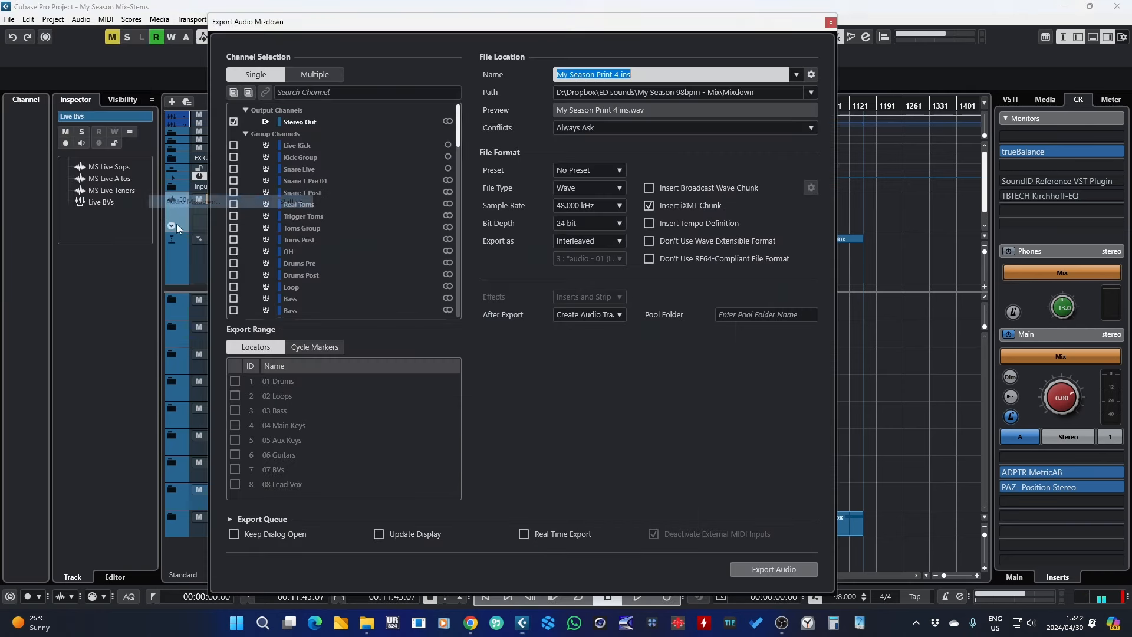
{"action": "left_click_drag", "start_coordinate": [408, 26], "coordinate": [495, 28]}
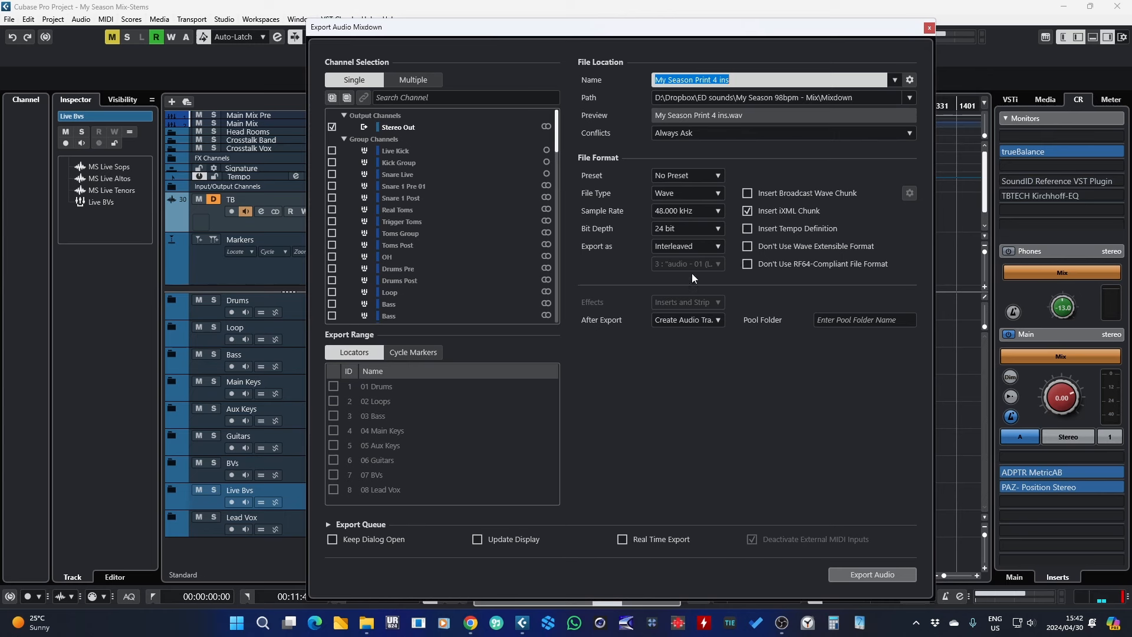
{"action": "left_click", "coordinate": [412, 356]}
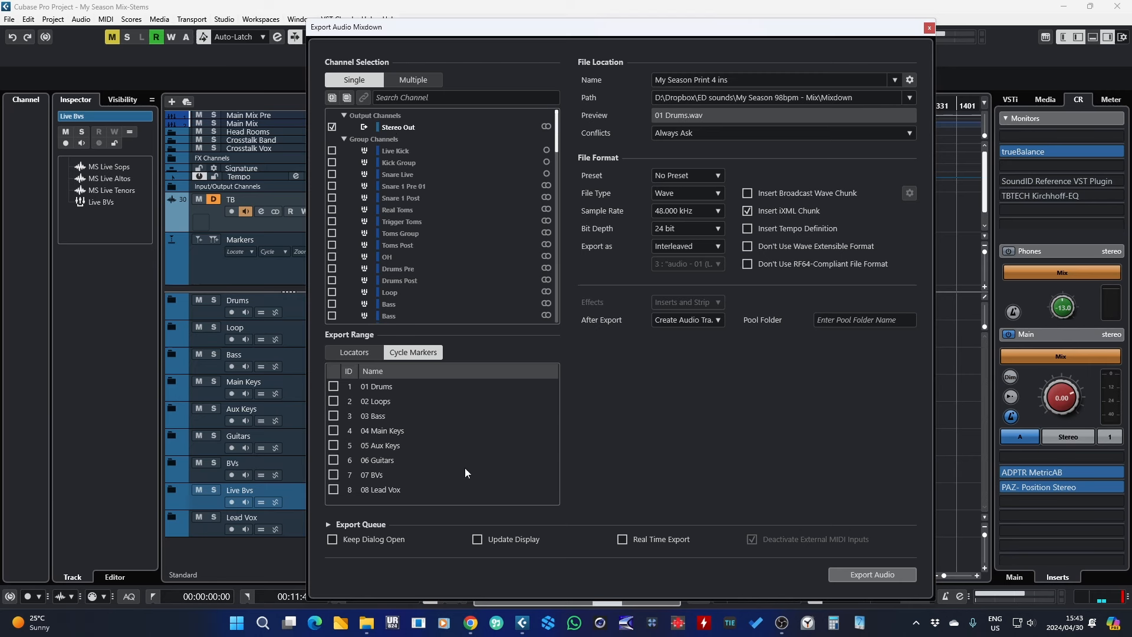
{"action": "left_click_drag", "start_coordinate": [337, 387], "coordinate": [334, 490]}
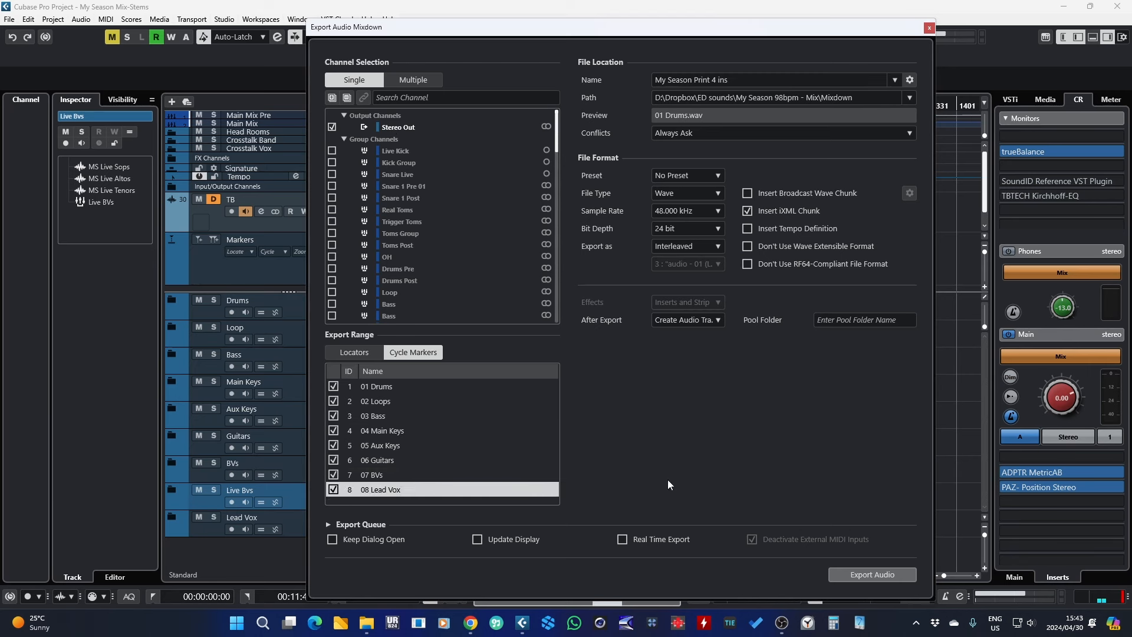
Step: Create a new folder named My Season 98bpm inside Mixdown and choose it as the export path
{"action": "left_click", "coordinate": [832, 98]}
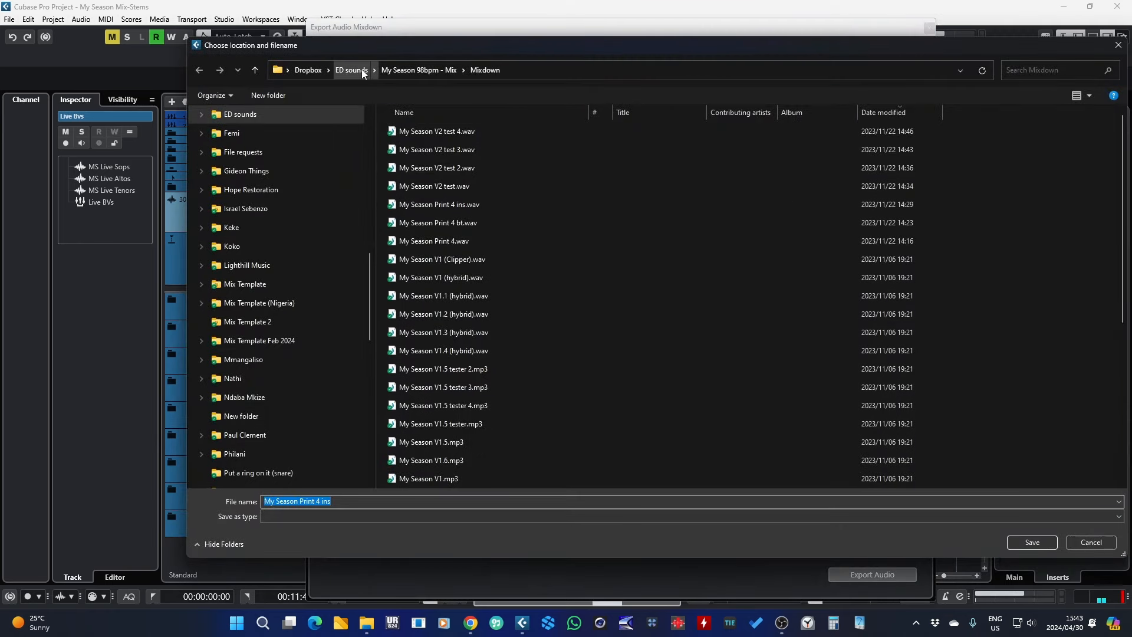
{"action": "left_click", "coordinate": [265, 95]}
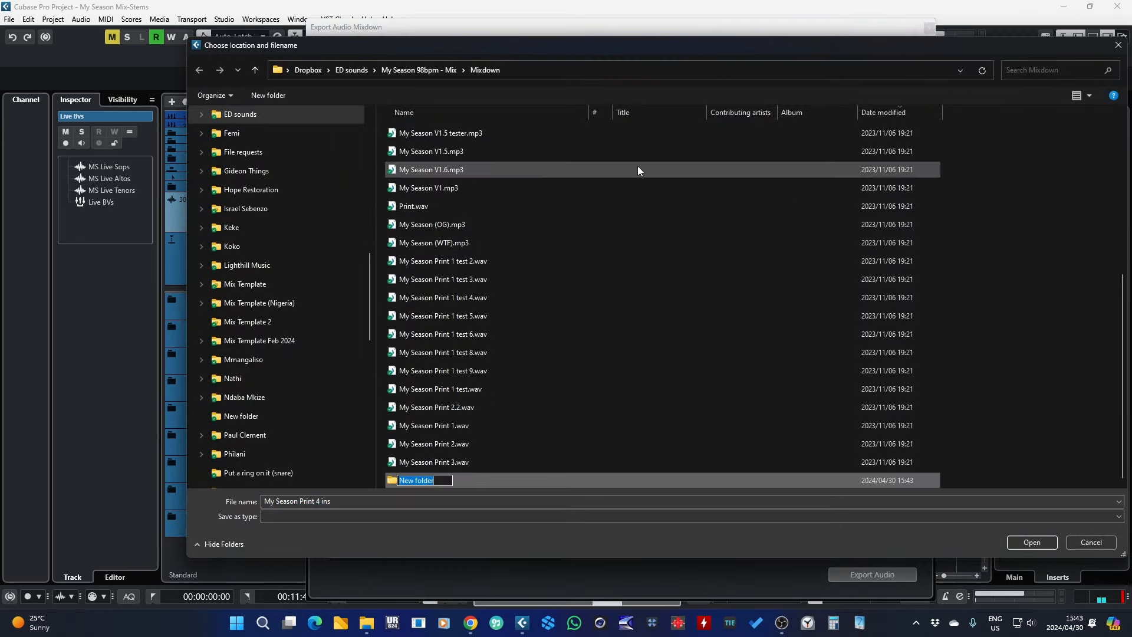
{"action": "type", "text": "My Season 9"}
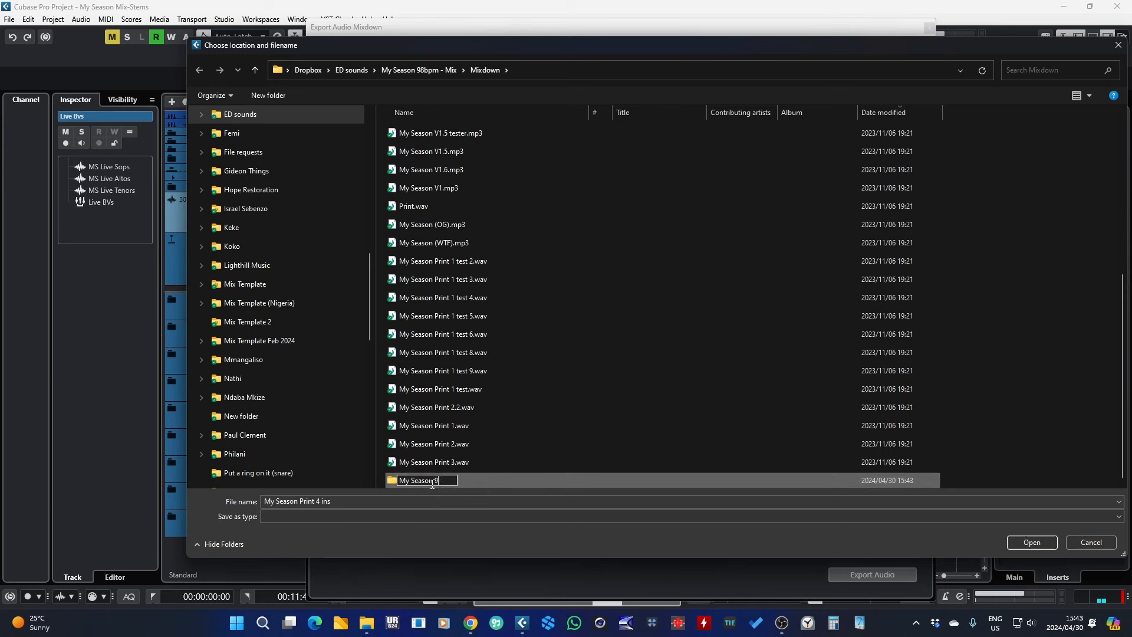
{"action": "type", "text": "8bpm"}
{"action": "key", "text": "Return"}
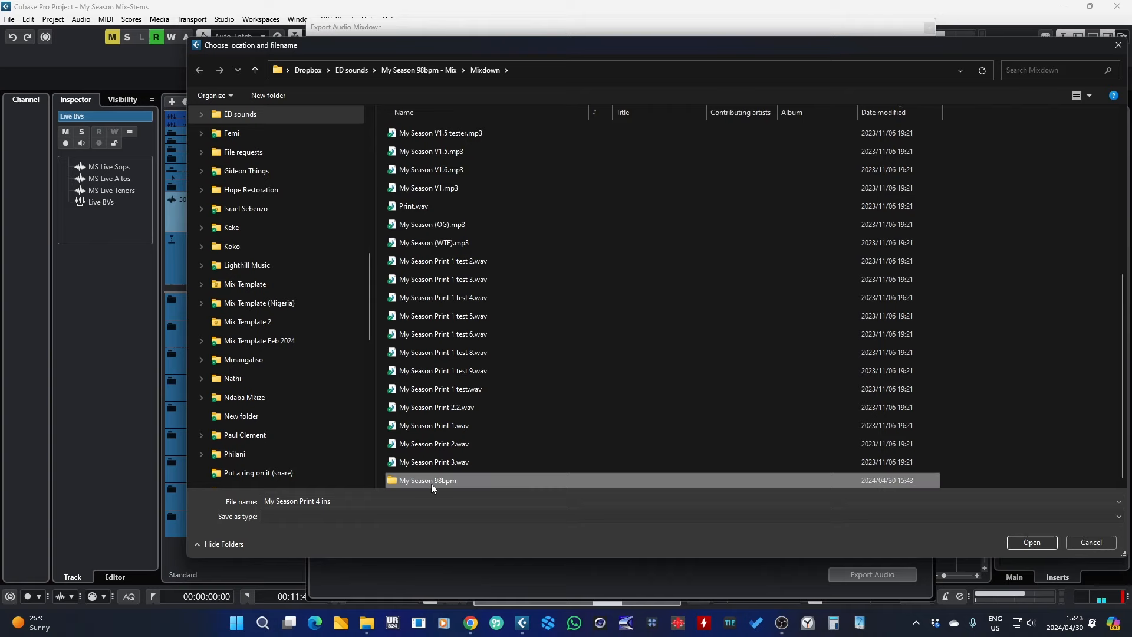
{"action": "double_click", "coordinate": [390, 481]}
{"action": "key", "text": "Return"}
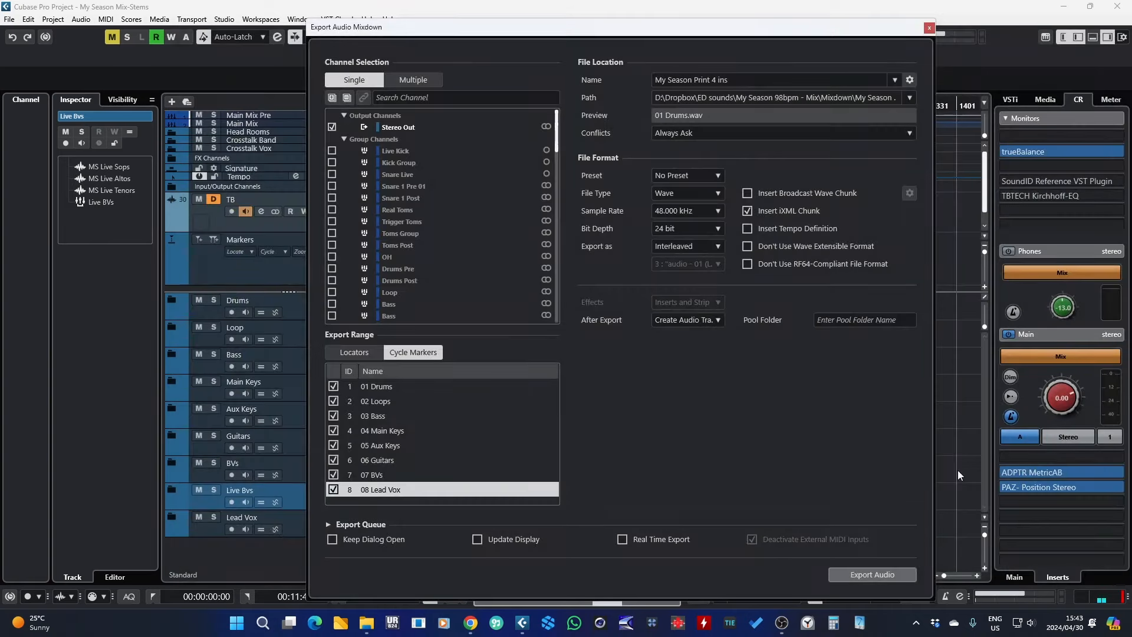
Step: Try out naming scheme attributes, keeping only the cycle marker name in the result
{"action": "left_click", "coordinate": [909, 81]}
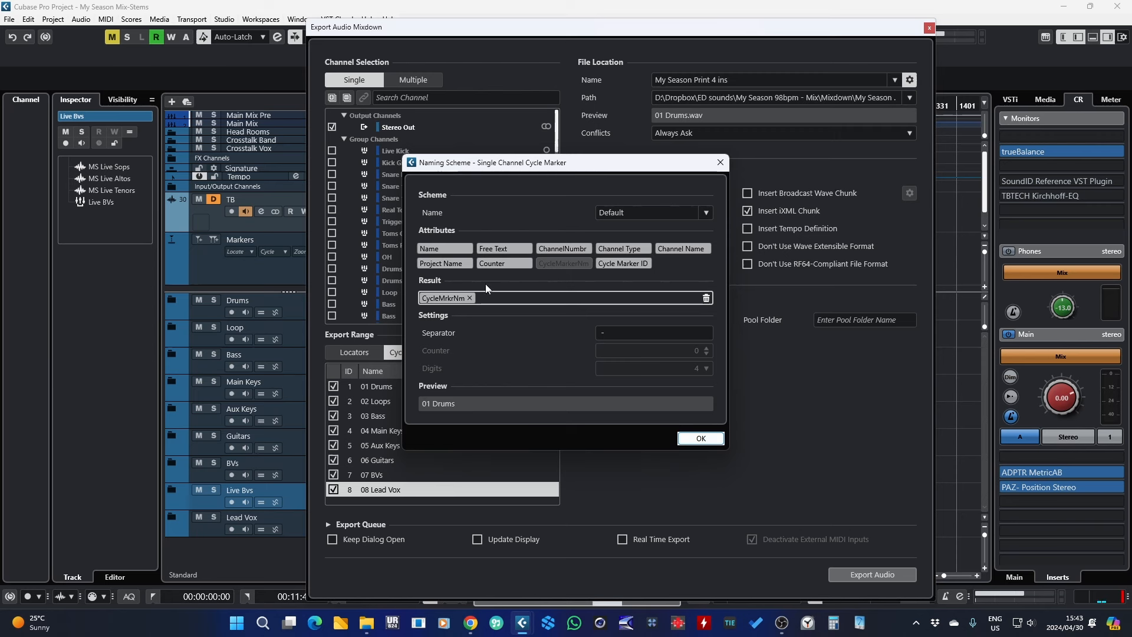
{"action": "left_click", "coordinate": [469, 298]}
{"action": "left_click", "coordinate": [443, 248]}
{"action": "left_click", "coordinate": [500, 249]}
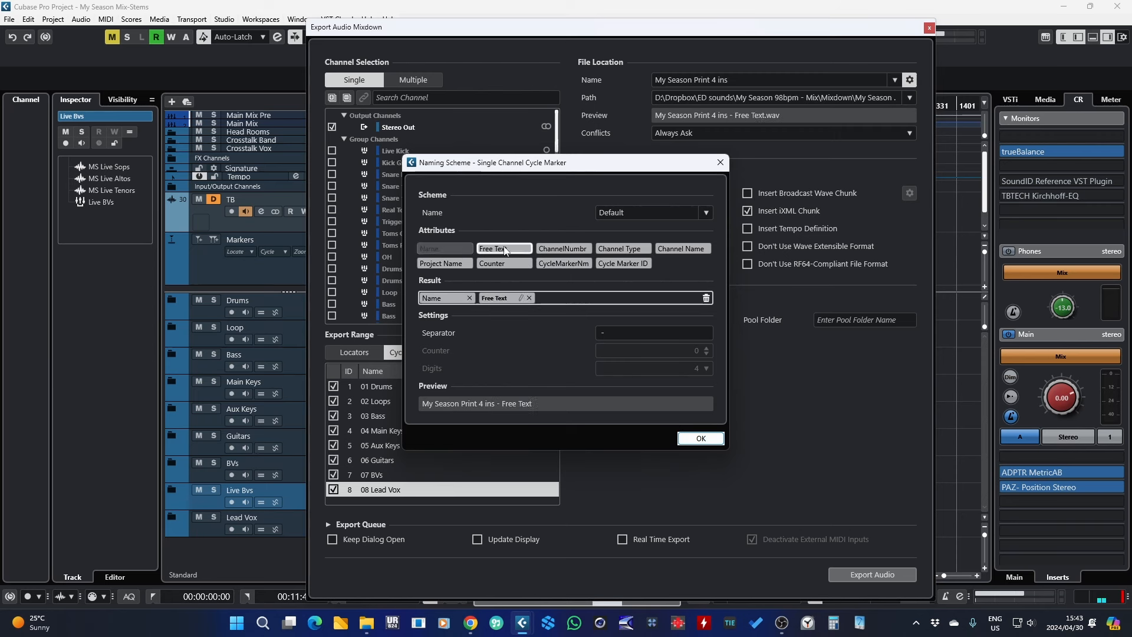
{"action": "left_click", "coordinate": [563, 248]}
{"action": "left_click", "coordinate": [470, 298]}
{"action": "left_click", "coordinate": [470, 298]}
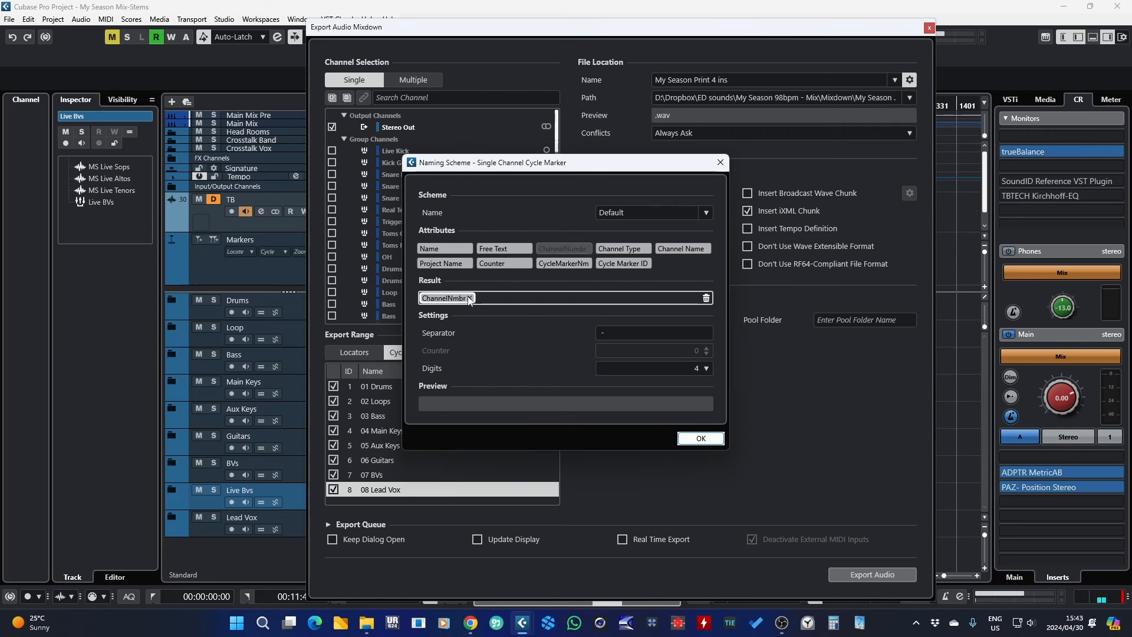
{"action": "left_click", "coordinate": [470, 297]}
{"action": "left_click", "coordinate": [563, 263]}
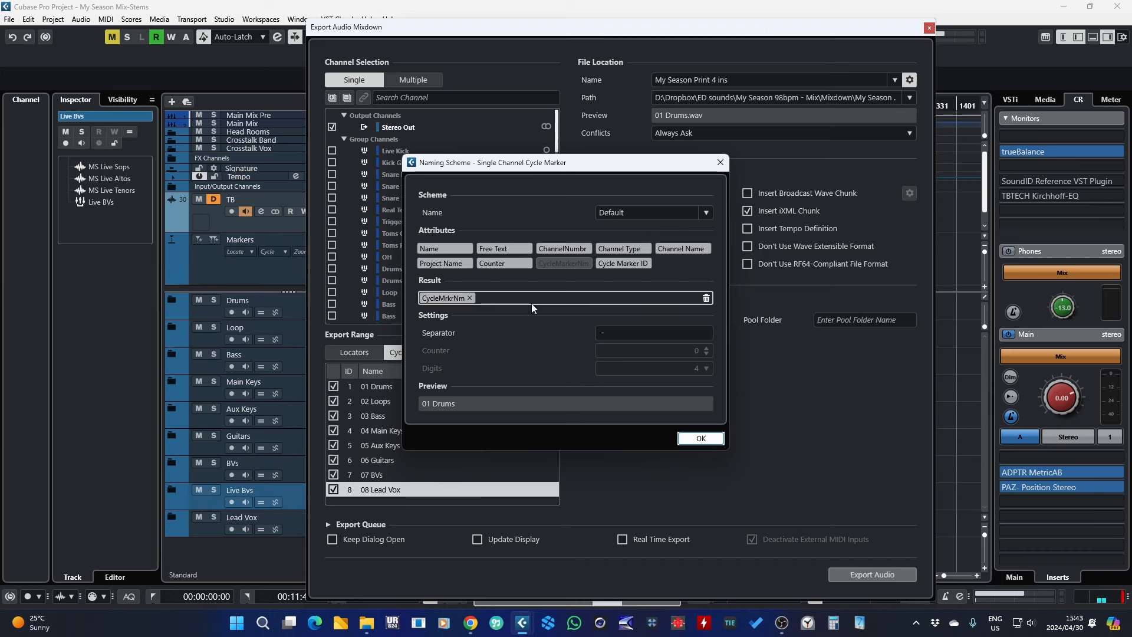
{"action": "left_click", "coordinate": [700, 438]}
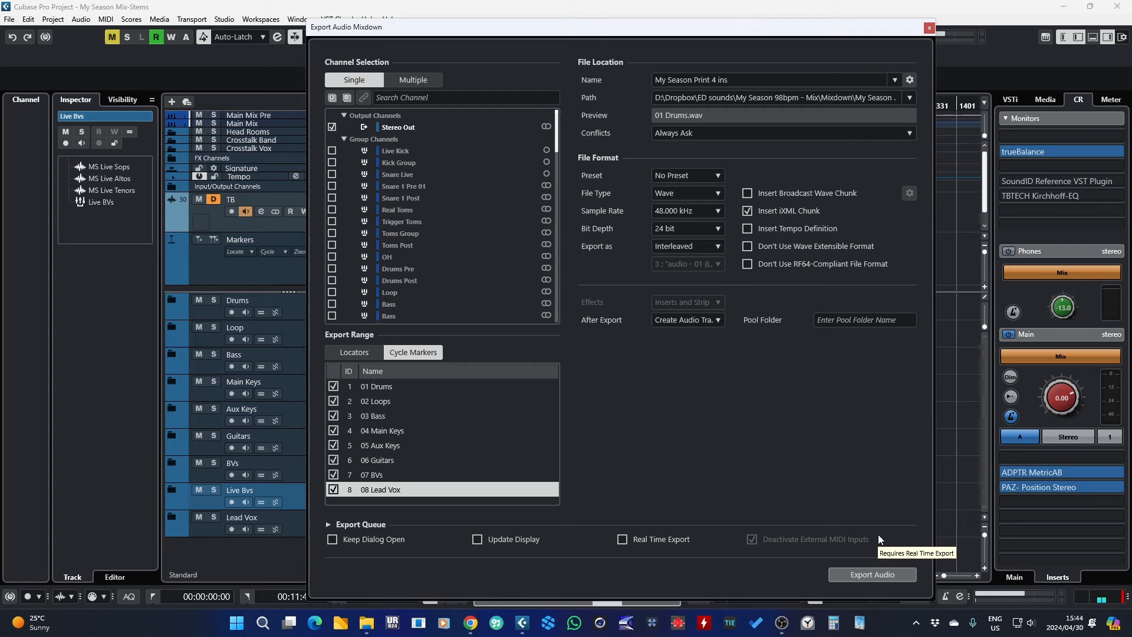
Step: Export the audio mixdown for all selected cycle markers
{"action": "left_click", "coordinate": [832, 571]}
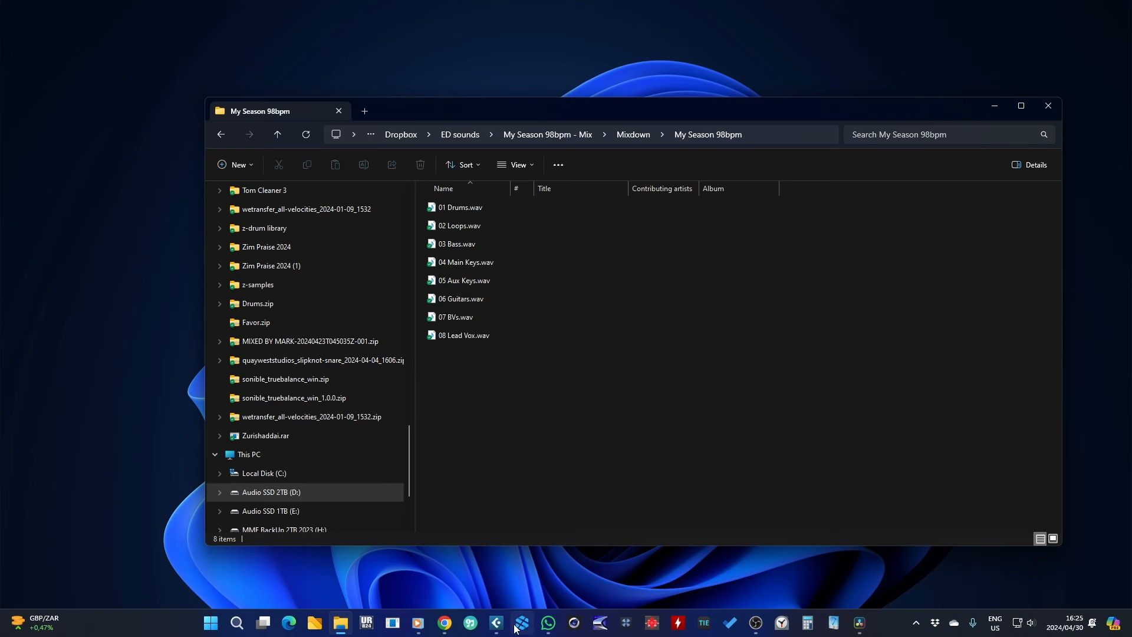
Step: Inspect the exported stem files in the My Season 98bpm folder
{"action": "left_click_drag", "start_coordinate": [497, 108], "coordinate": [522, 116]}
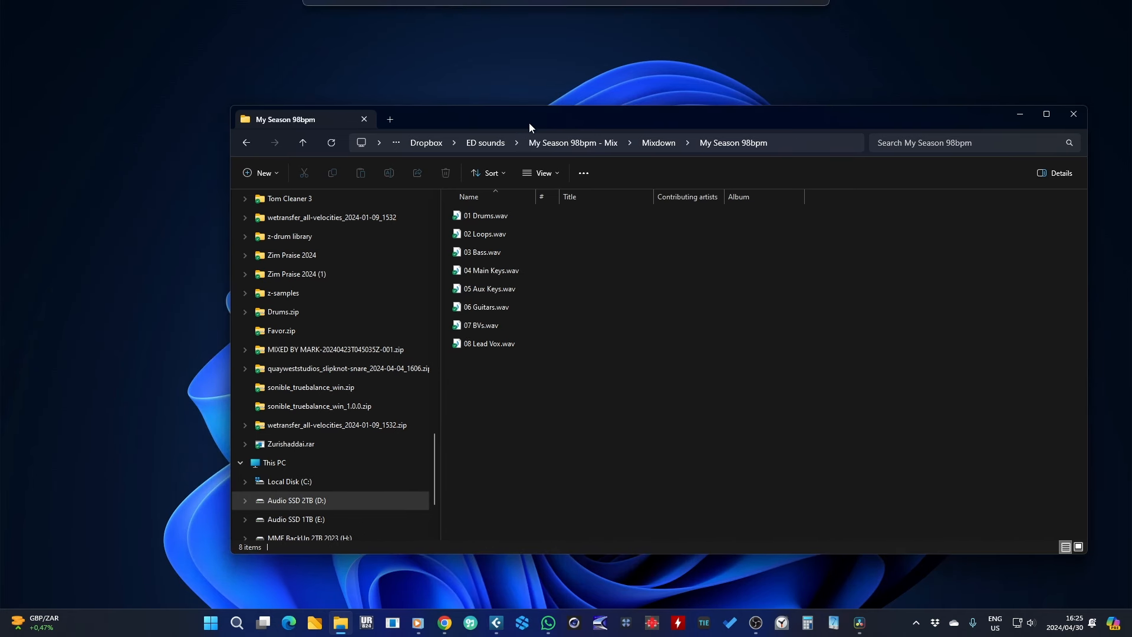
{"action": "left_click", "coordinate": [504, 217]}
{"action": "left_click", "coordinate": [500, 234]}
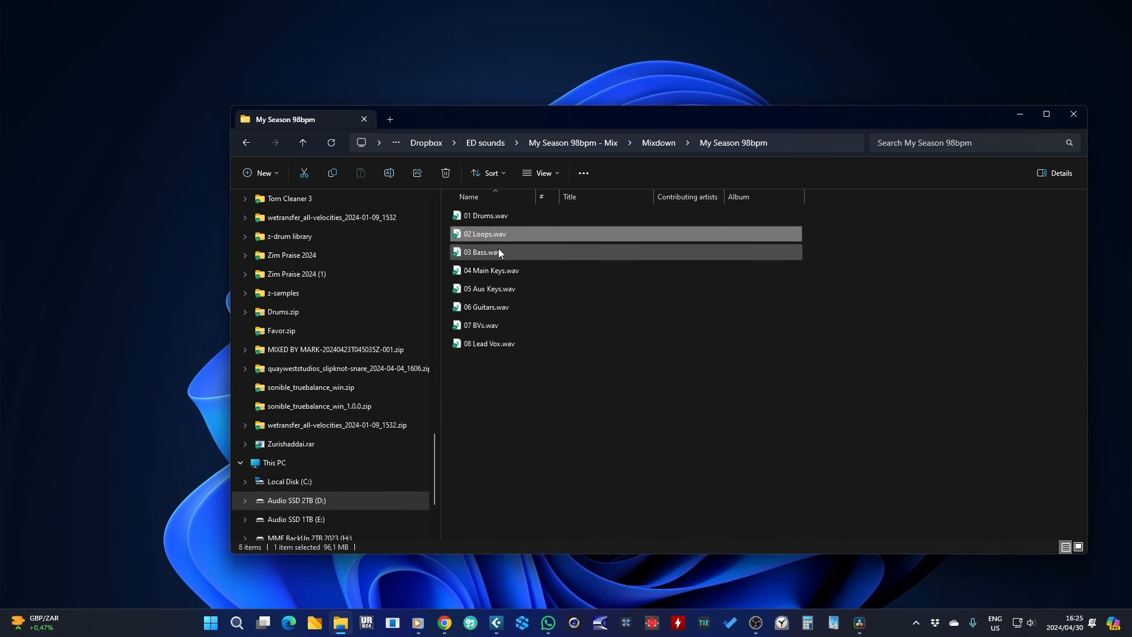
{"action": "left_click", "coordinate": [497, 251]}
{"action": "left_click", "coordinate": [496, 270]}
{"action": "left_click", "coordinate": [497, 288]}
{"action": "left_click", "coordinate": [497, 306]}
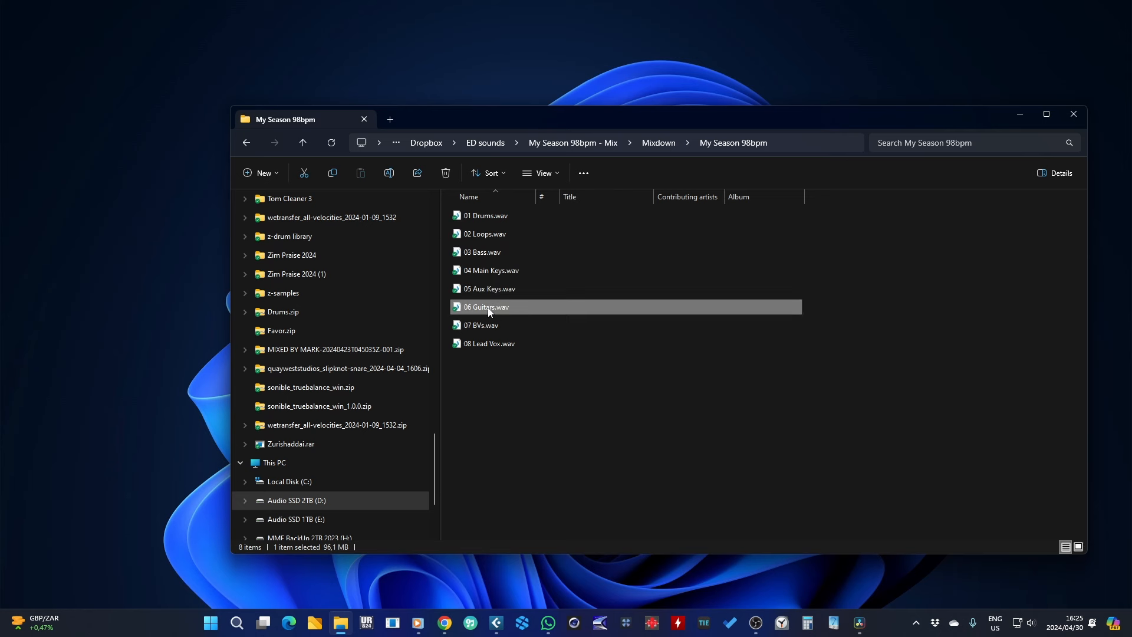
{"action": "left_click", "coordinate": [479, 325]}
{"action": "left_click", "coordinate": [482, 344]}
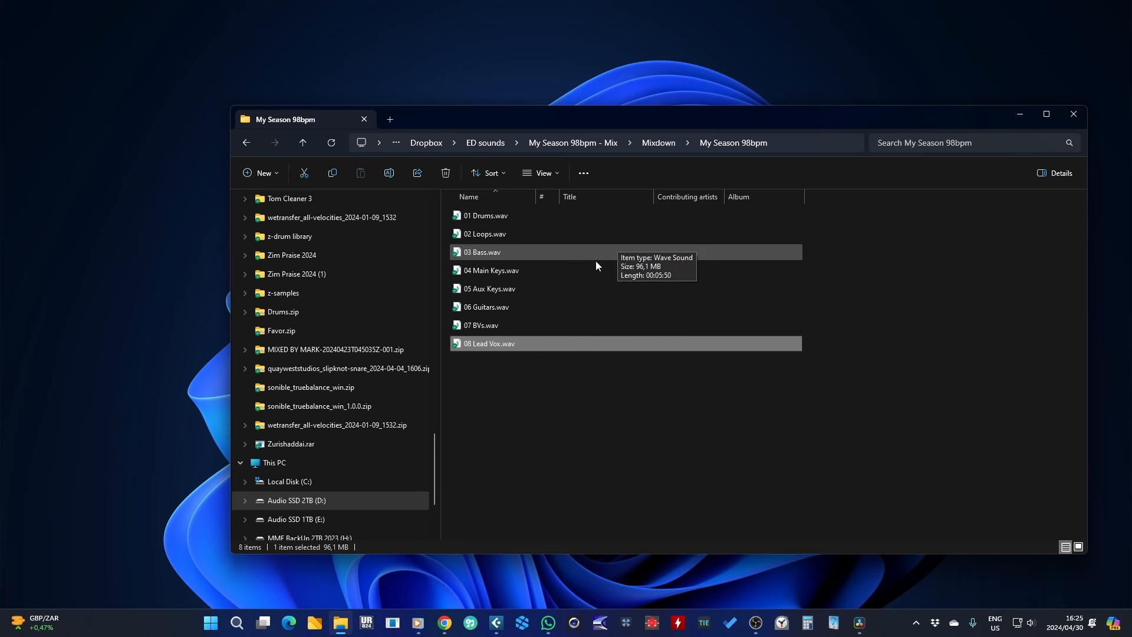
{"action": "left_click_drag", "start_coordinate": [643, 111], "coordinate": [620, 113]}
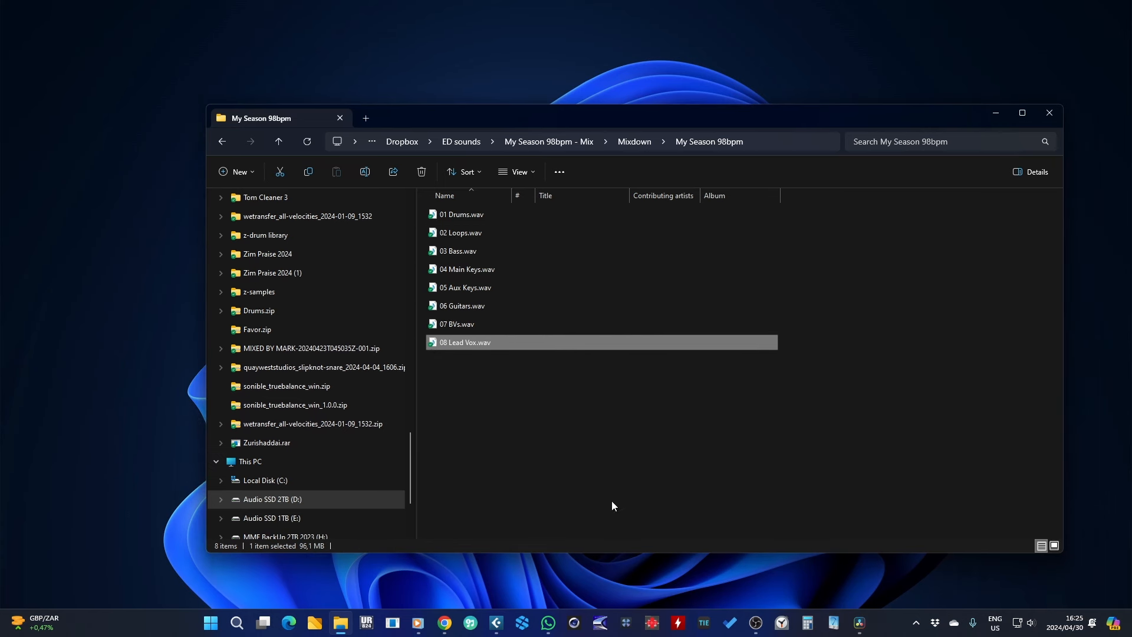
Step: Import all eight exported stem files into the project without converting them to project settings
{"action": "left_click", "coordinate": [496, 626]}
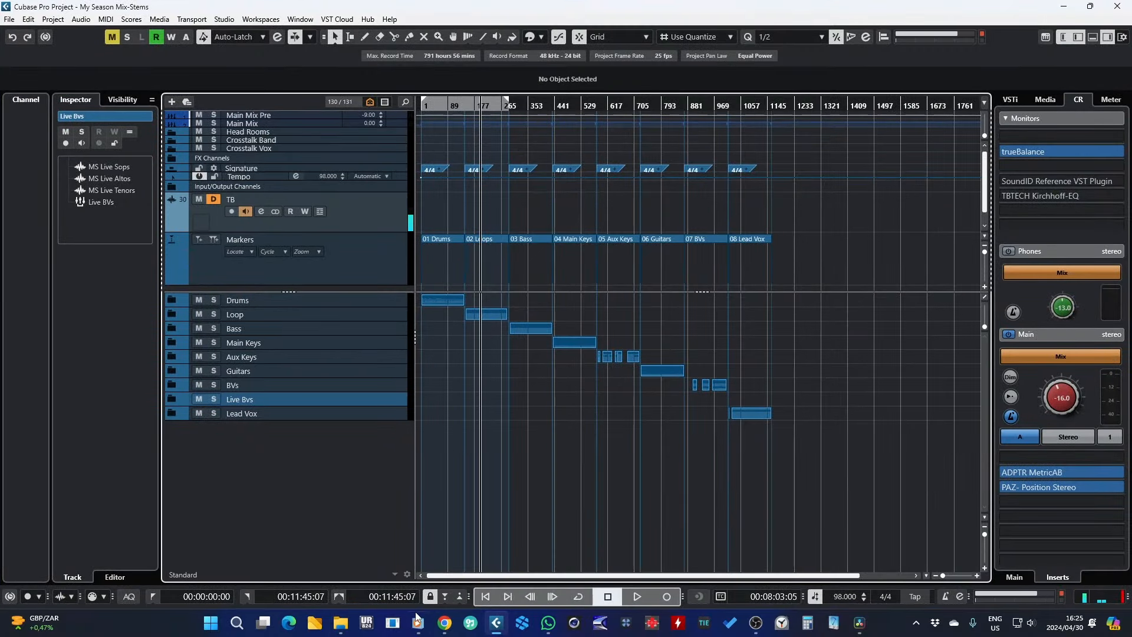
{"action": "left_click", "coordinate": [341, 623]}
{"action": "left_click_drag", "start_coordinate": [466, 439], "coordinate": [468, 212]}
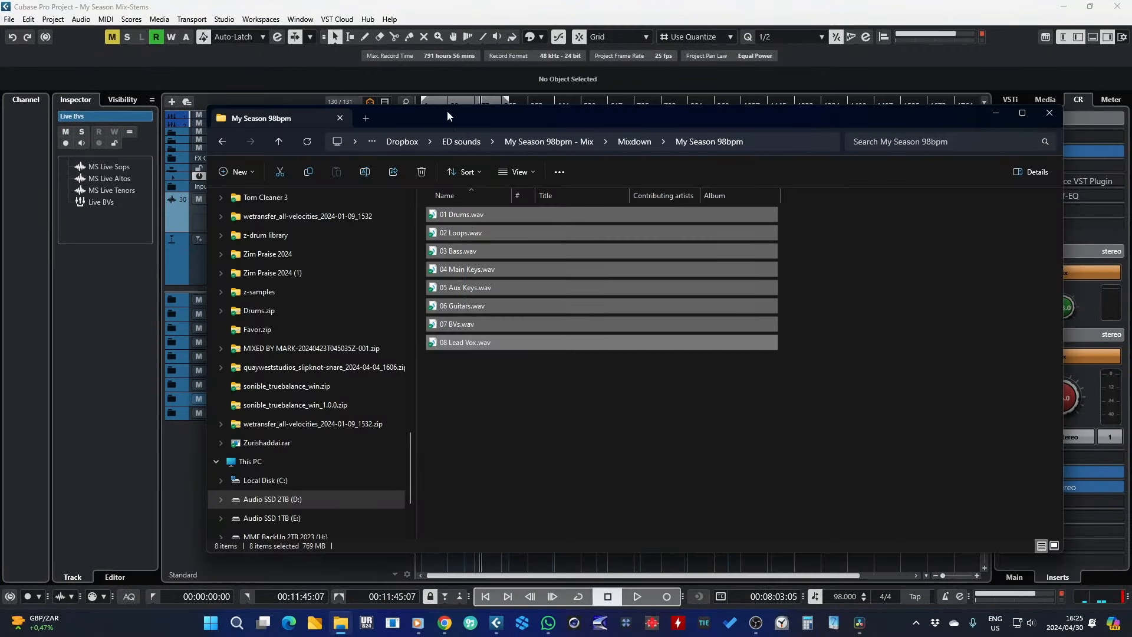
{"action": "left_click_drag", "start_coordinate": [447, 113], "coordinate": [867, 117]}
{"action": "left_click_drag", "start_coordinate": [889, 219], "coordinate": [435, 435]}
{"action": "left_click", "coordinate": [538, 329]}
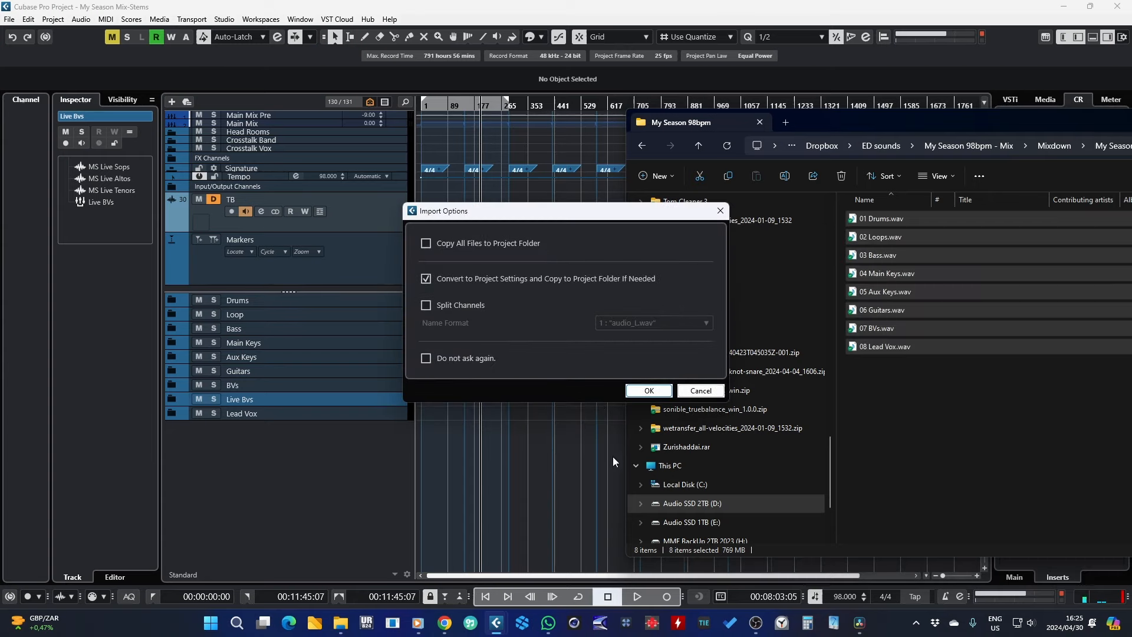
{"action": "left_click", "coordinate": [467, 278]}
{"action": "left_click", "coordinate": [648, 391]}
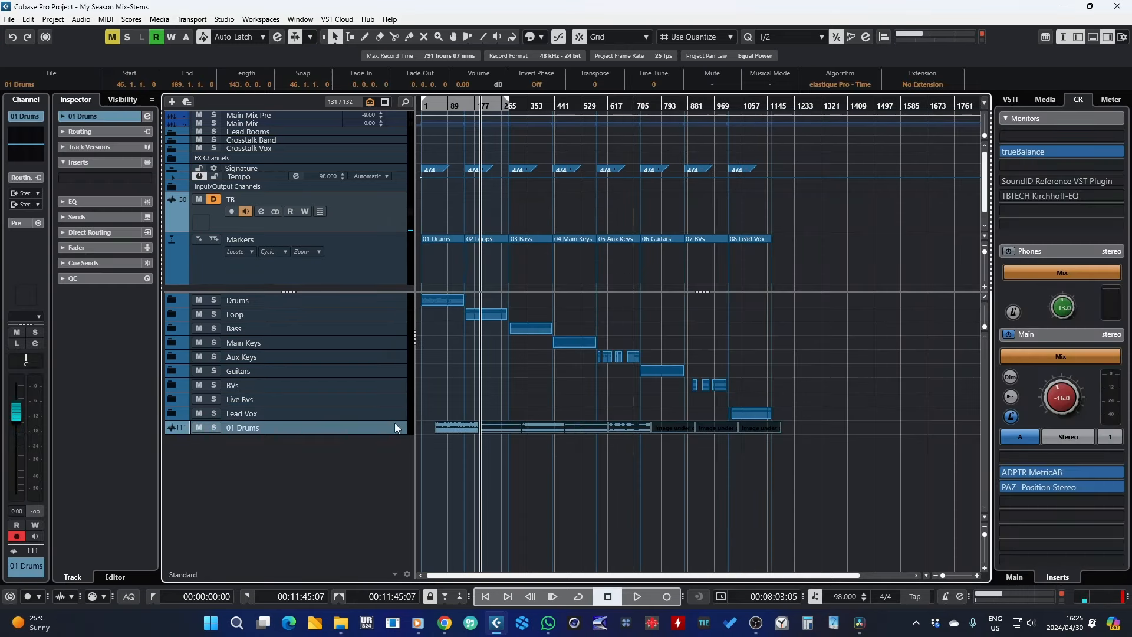
Step: Solo the imported 01 Drums track, enlarge its height and start playback
{"action": "left_click", "coordinate": [214, 428]}
{"action": "left_click_drag", "start_coordinate": [465, 464], "coordinate": [436, 461]}
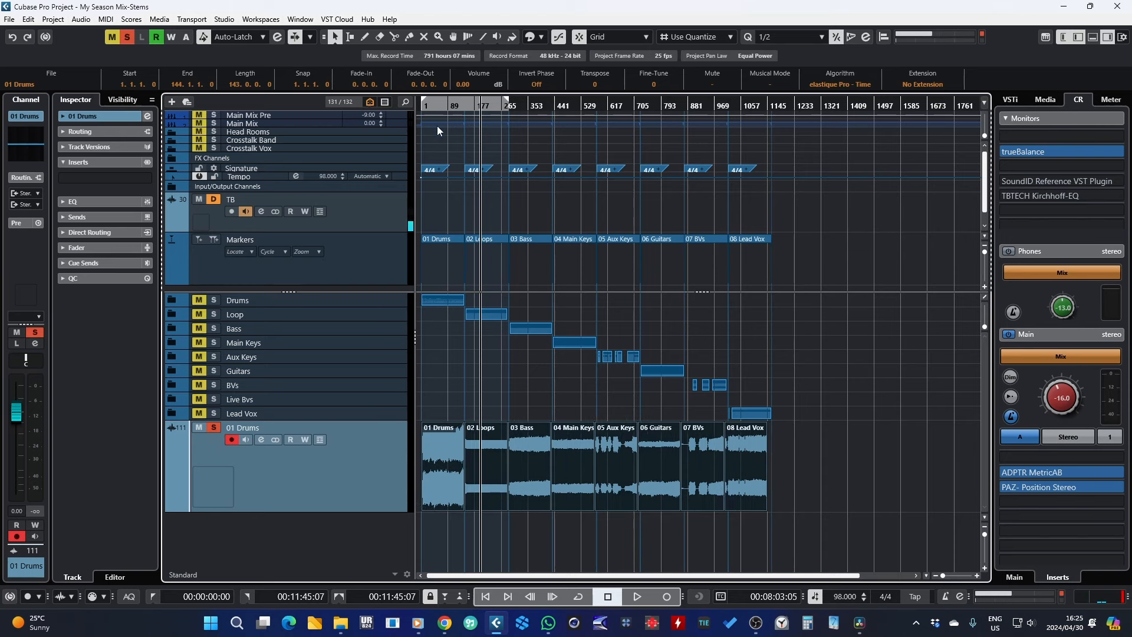
{"action": "left_click_drag", "start_coordinate": [435, 106], "coordinate": [430, 142]}
{"action": "key", "text": "space"}
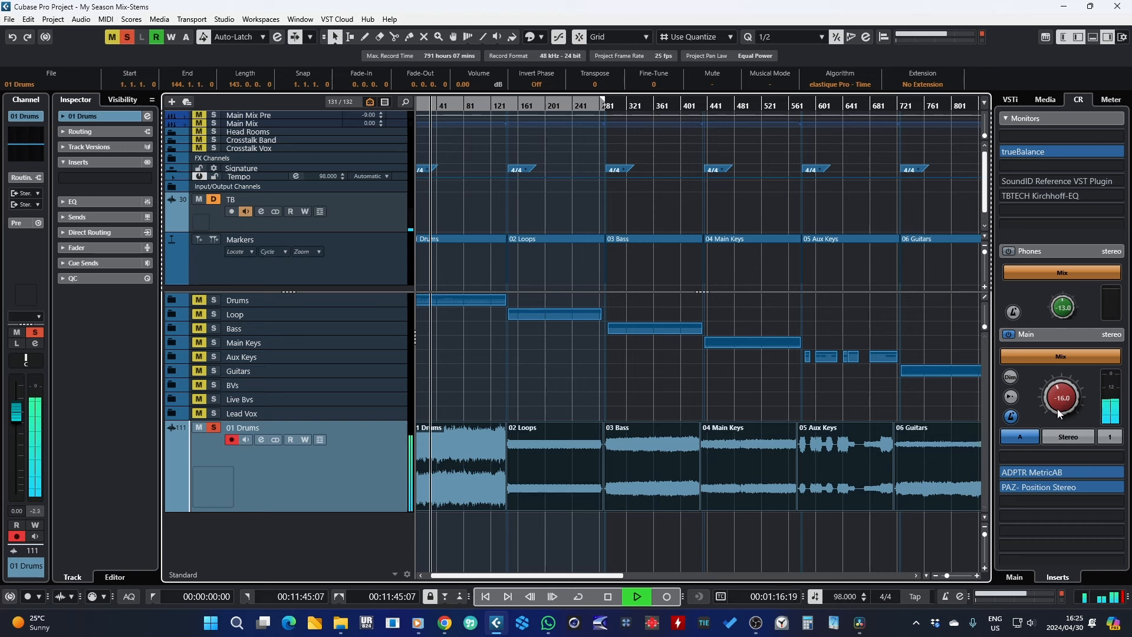
Step: Audition the imported stem track at different marker sections along the timeline
{"action": "key", "text": "space"}
{"action": "left_click", "coordinate": [549, 142]}
{"action": "key", "text": "space"}
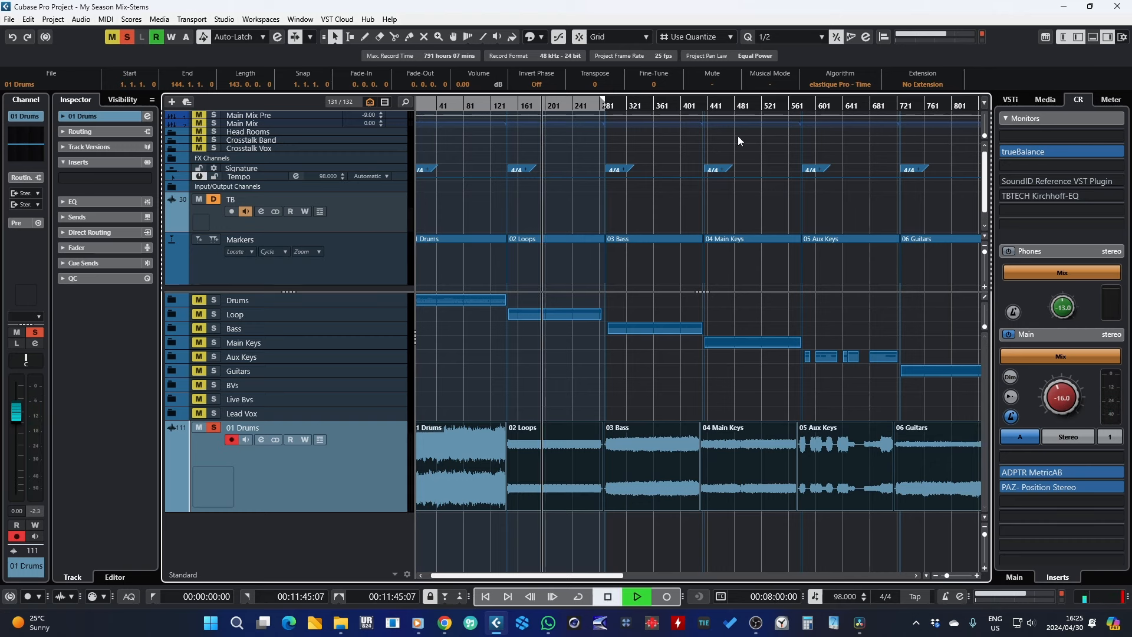
{"action": "left_click", "coordinate": [651, 105]}
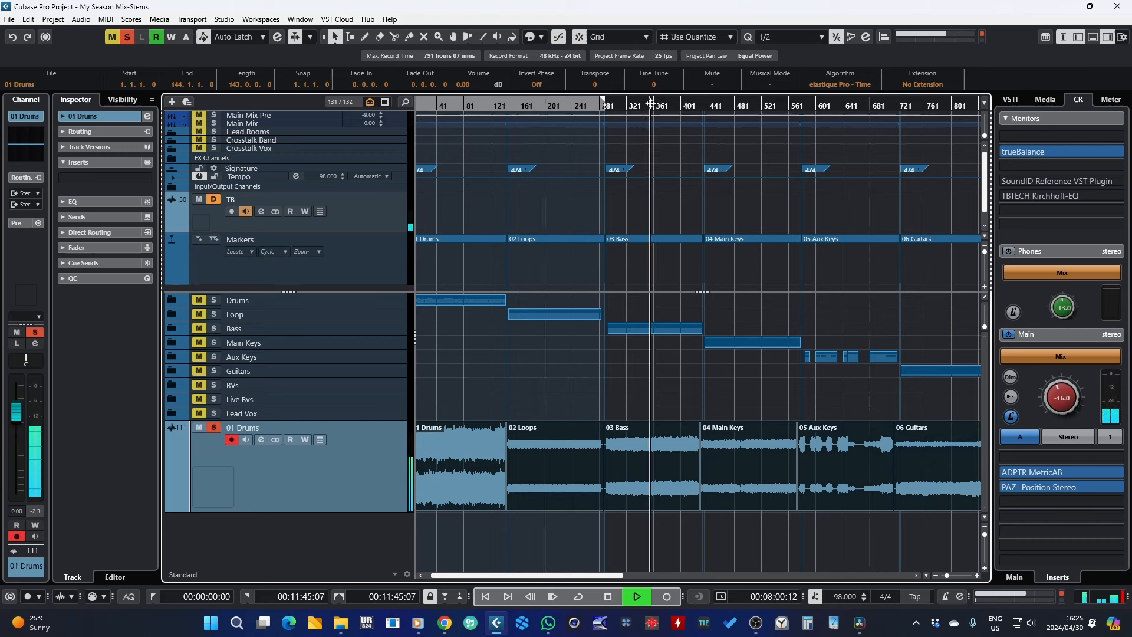
{"action": "left_click", "coordinate": [748, 105]}
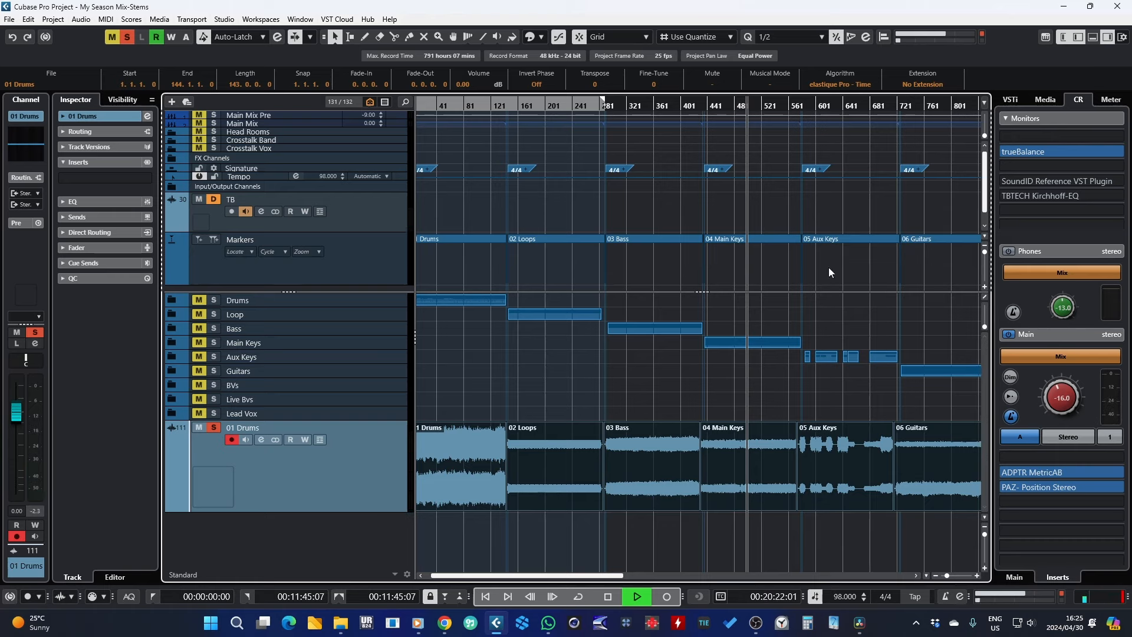
{"action": "left_click", "coordinate": [821, 105]}
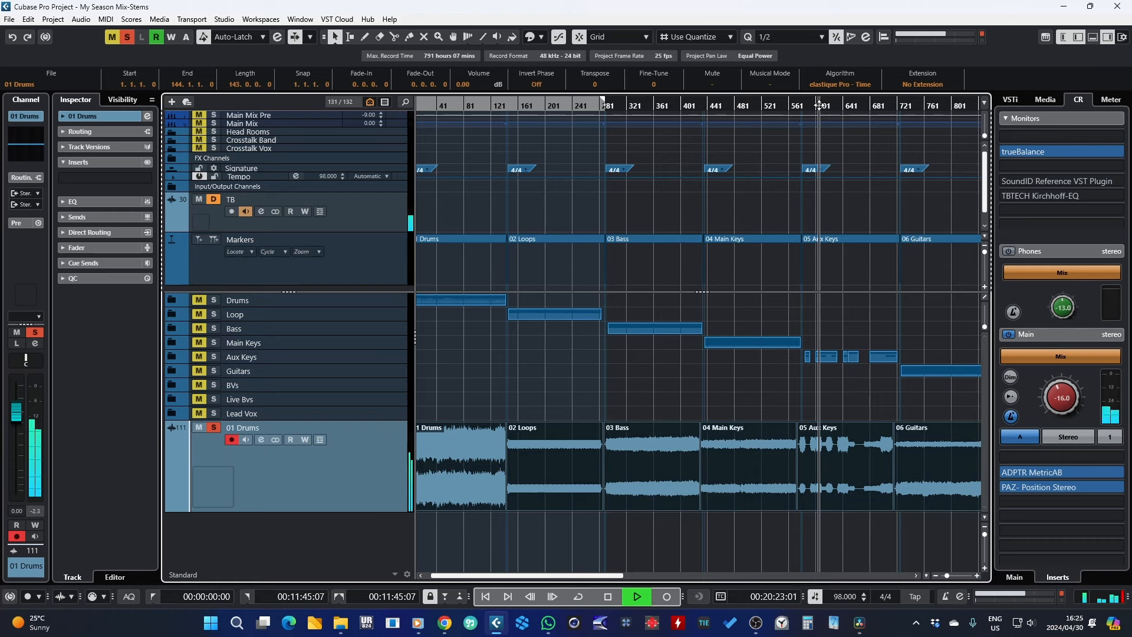
{"action": "left_click_drag", "start_coordinate": [547, 575], "coordinate": [635, 578]}
{"action": "left_click", "coordinate": [713, 107]}
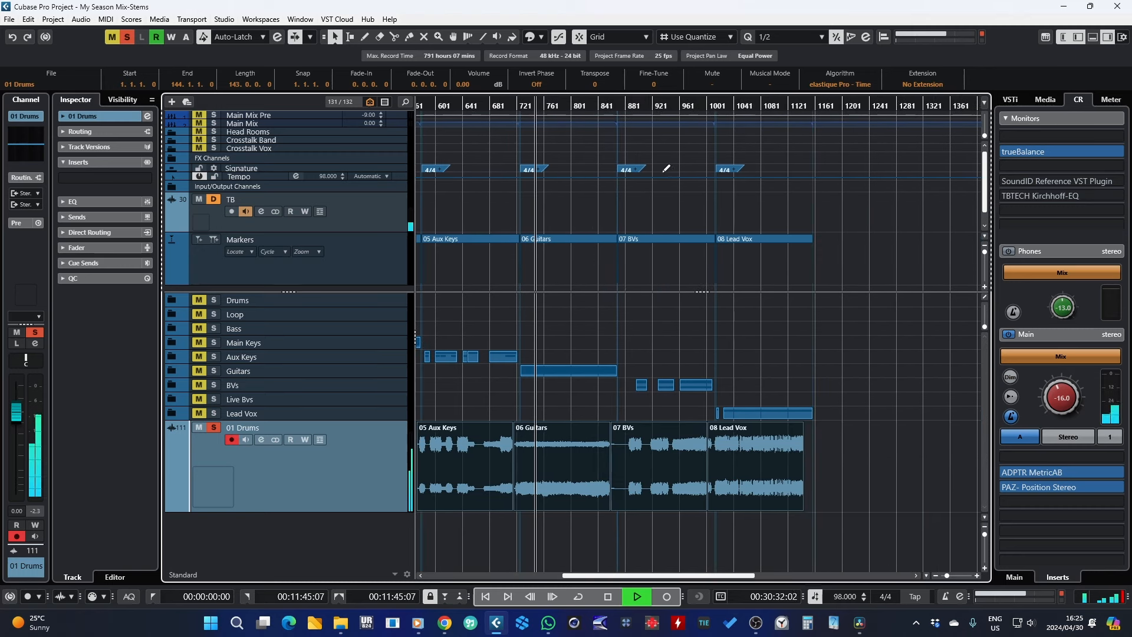
Step: Play the stem from its later marker sections, zooming in around the 07 BVs boundary, and stop playback
{"action": "left_click", "coordinate": [640, 106]}
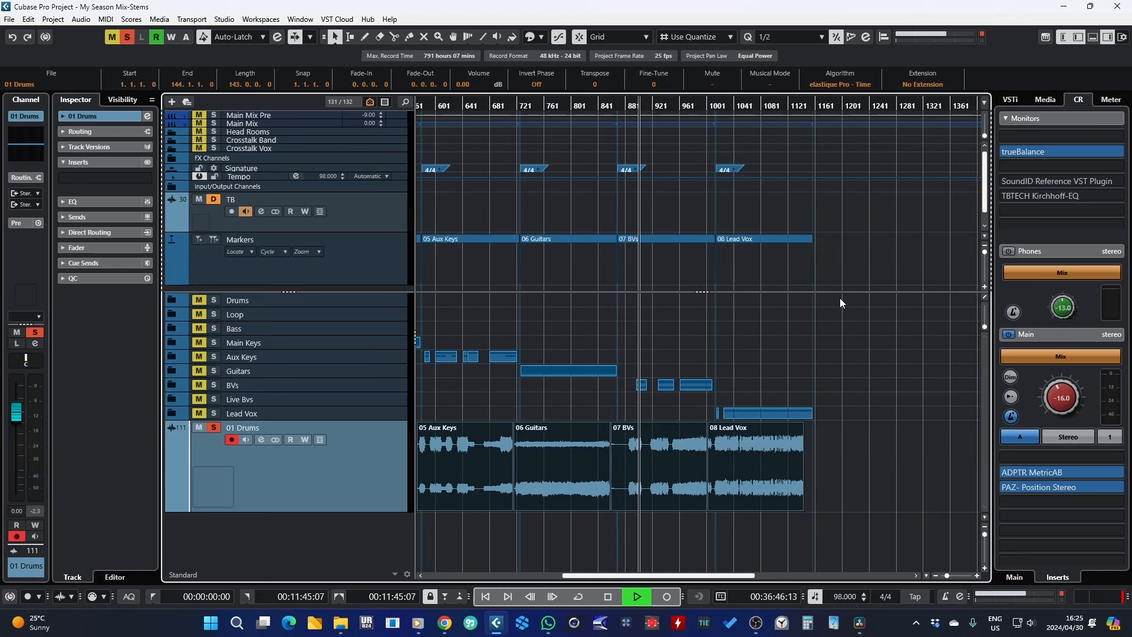
{"action": "left_click", "coordinate": [727, 107]}
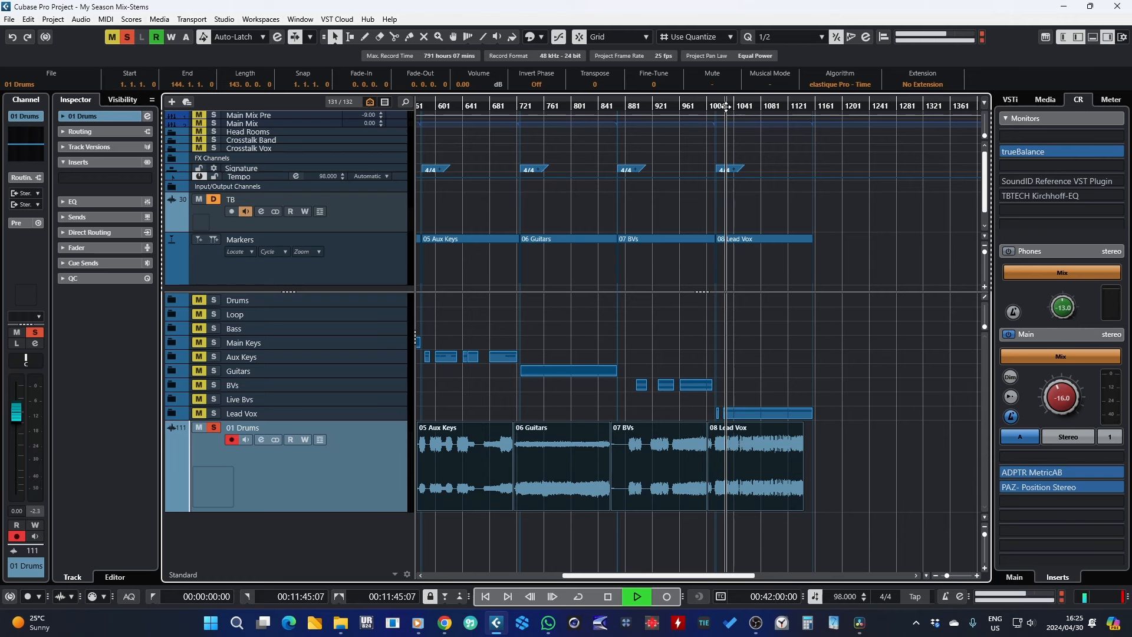
{"action": "left_click", "coordinate": [608, 597]}
{"action": "left_click_drag", "start_coordinate": [946, 576], "coordinate": [942, 577]}
{"action": "left_click_drag", "start_coordinate": [466, 581], "coordinate": [441, 579]}
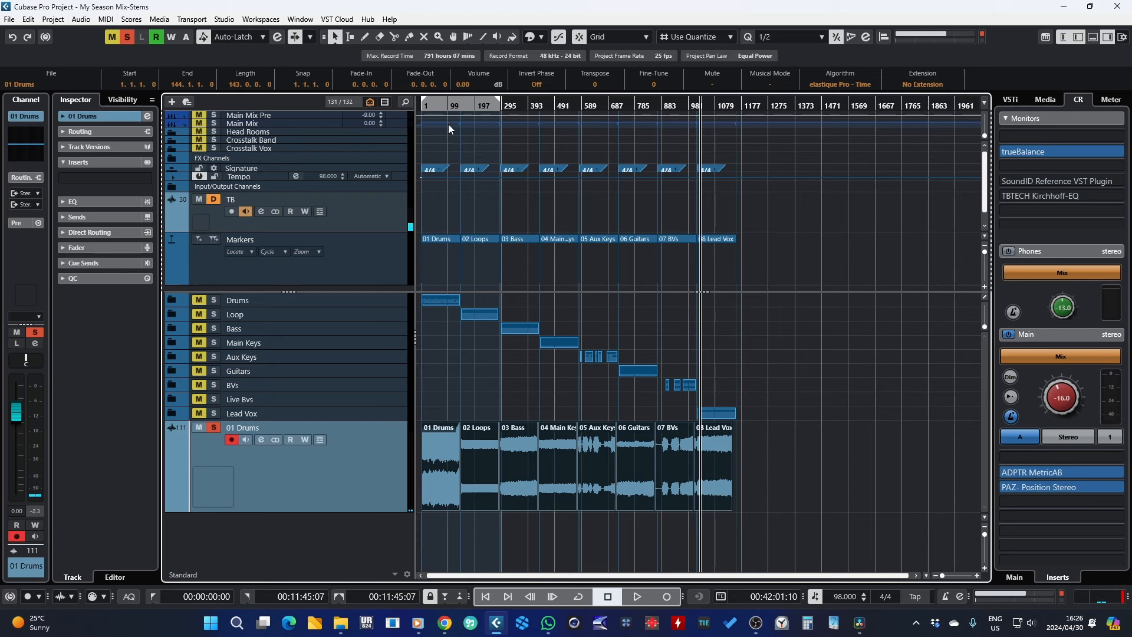
{"action": "left_click_drag", "start_coordinate": [434, 110], "coordinate": [437, 172]}
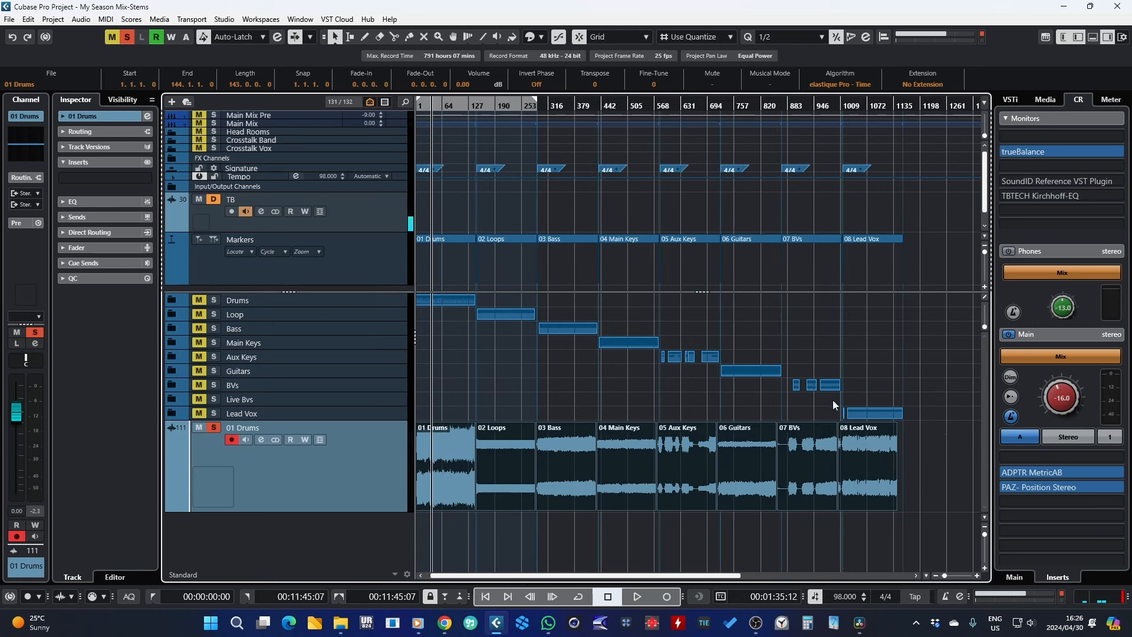
{"action": "left_click_drag", "start_coordinate": [794, 105], "coordinate": [755, 227]}
{"action": "key", "text": "space"}
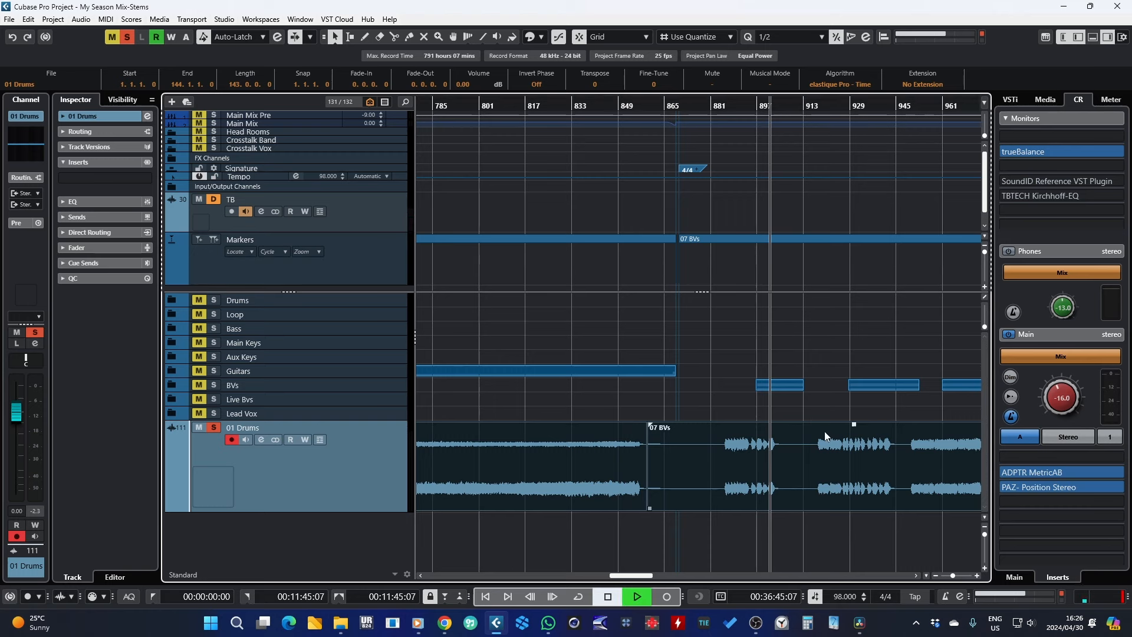
{"action": "left_click", "coordinate": [935, 575]}
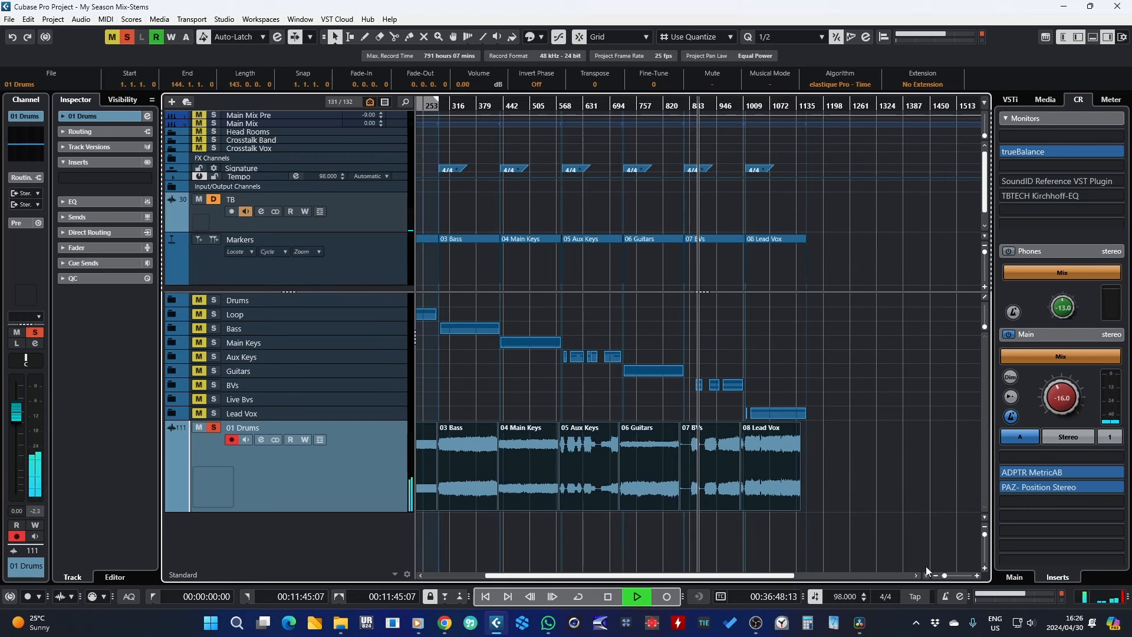
{"action": "key", "text": "space"}
Step: Expand the FX Channels and group folders in the track list to examine them, and select the Main Mix track
{"action": "left_click", "coordinate": [282, 114]}
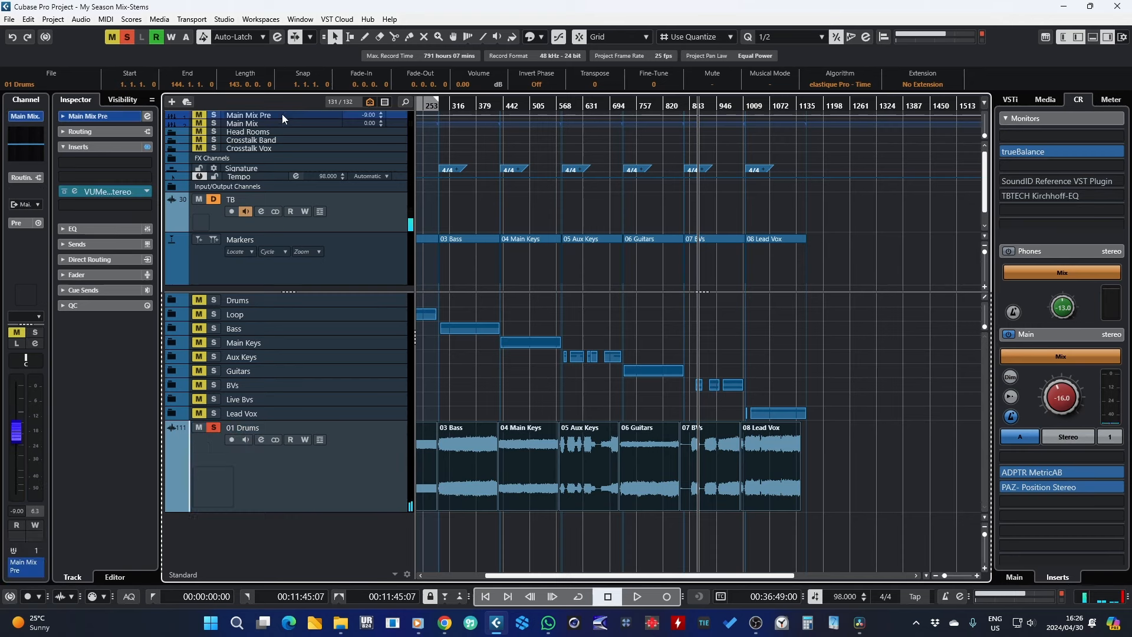
{"action": "left_click", "coordinate": [170, 157]}
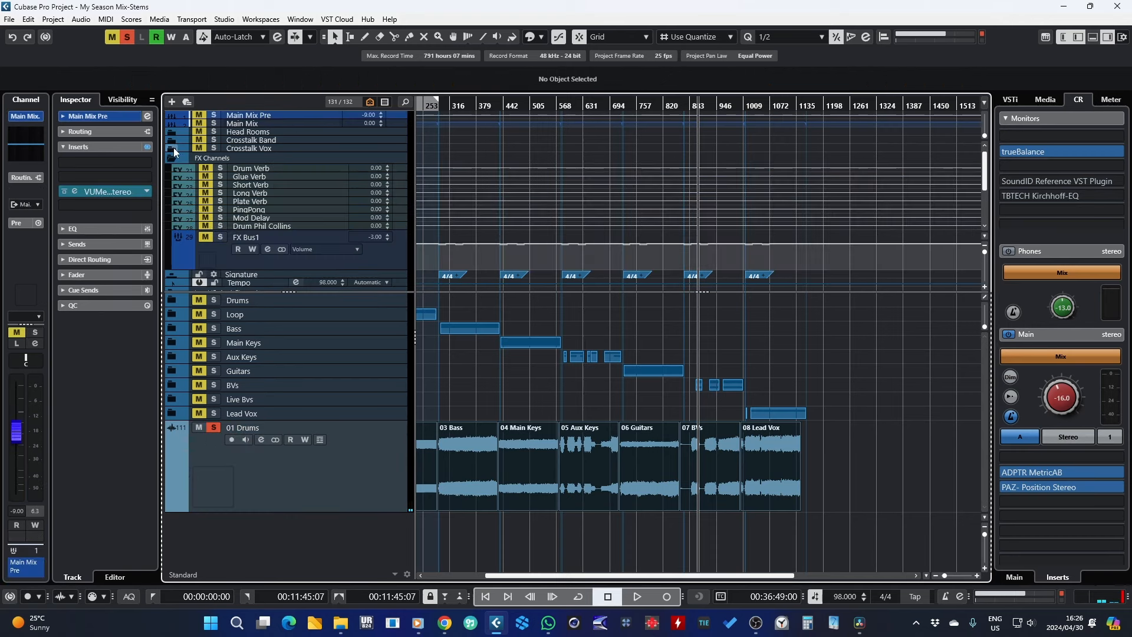
{"action": "left_click", "coordinate": [173, 148]}
{"action": "left_click", "coordinate": [172, 140]}
{"action": "left_click", "coordinate": [172, 132]}
{"action": "scroll", "coordinate": [274, 216], "scroll_direction": "down", "scroll_amount": 3}
{"action": "scroll", "coordinate": [274, 215], "scroll_direction": "down", "scroll_amount": 3}
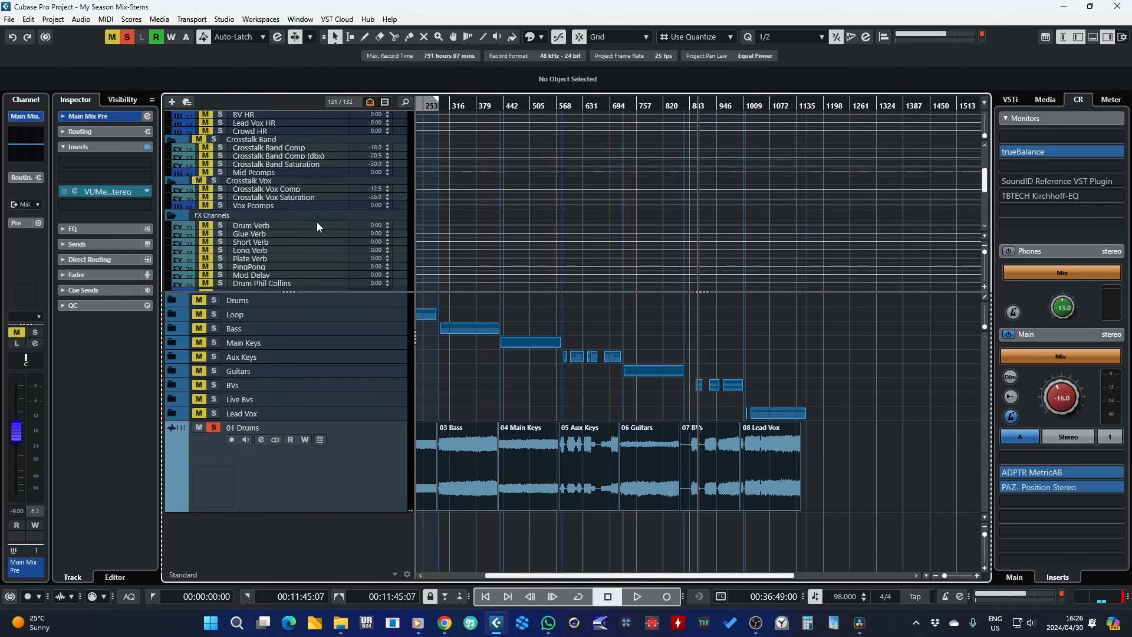
{"action": "left_click", "coordinate": [331, 250]}
{"action": "scroll", "coordinate": [332, 250], "scroll_direction": "up", "scroll_amount": 2}
{"action": "scroll", "coordinate": [313, 224], "scroll_direction": "up", "scroll_amount": 5}
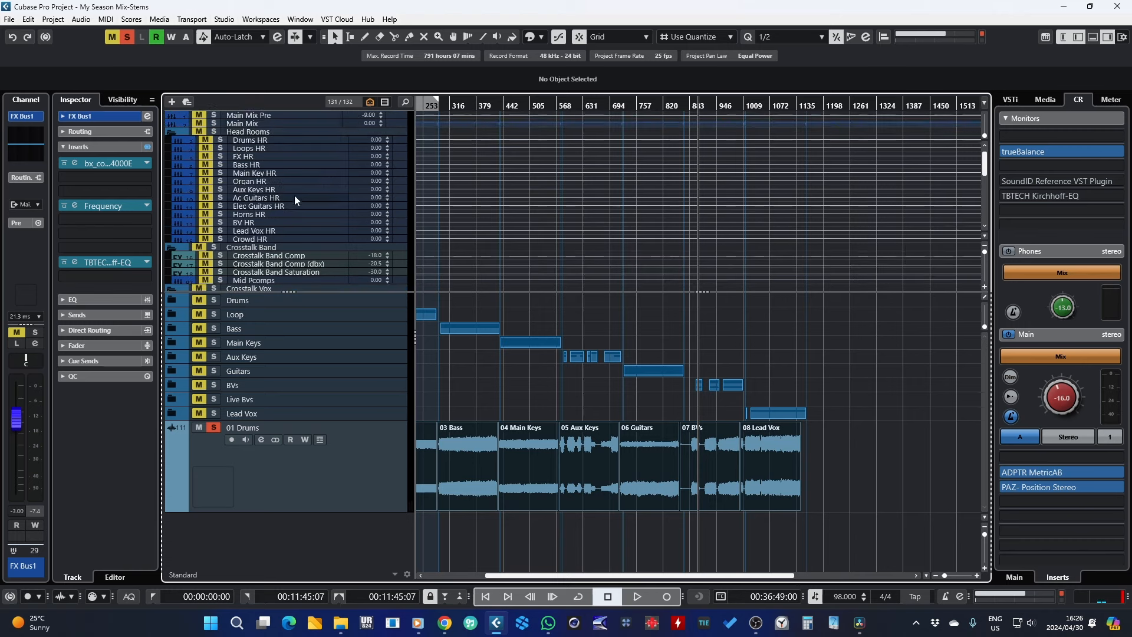
{"action": "left_click", "coordinate": [259, 122]}
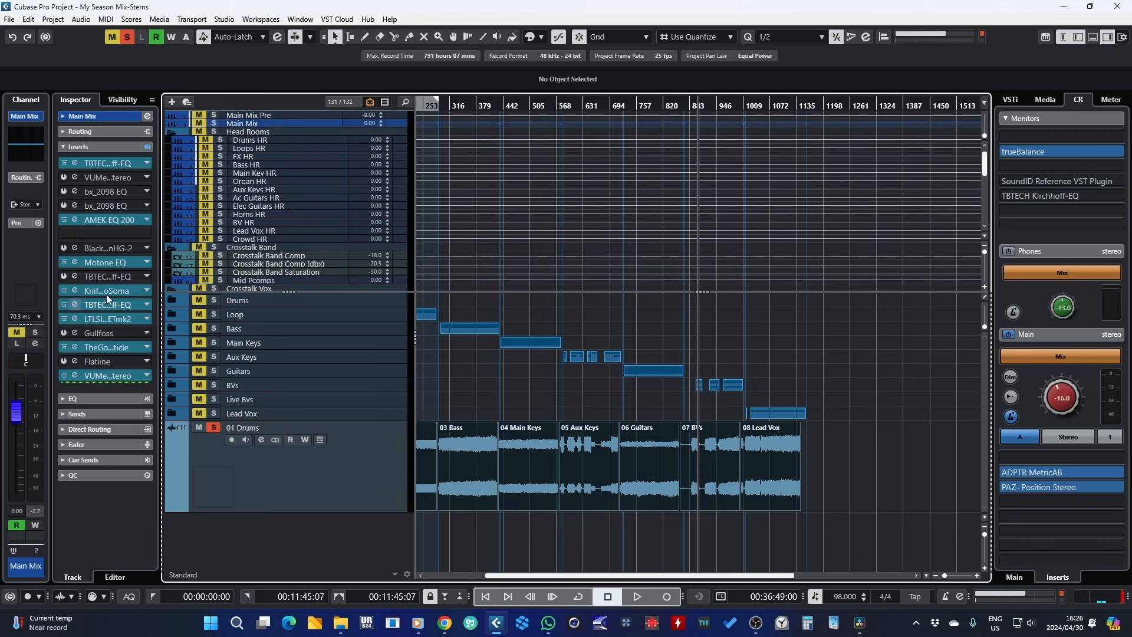
Step: Open each Main Mix insert plugin window, from AMEK EQ 200 to The God Particle, to examine the chain, then close them all
{"action": "left_click", "coordinate": [116, 223]}
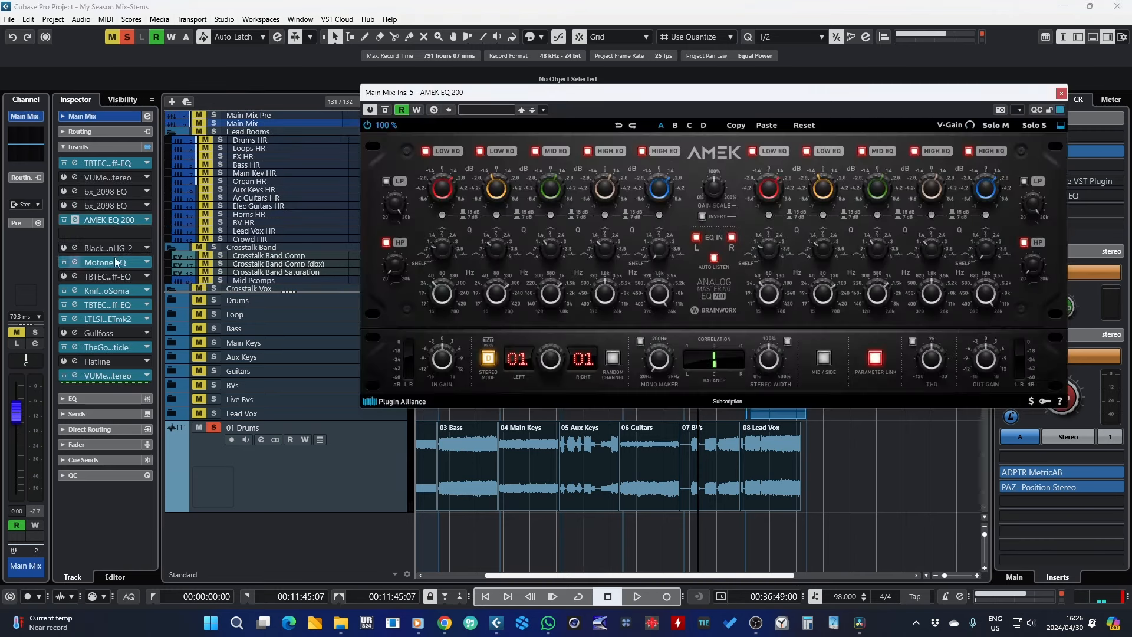
{"action": "left_click", "coordinate": [114, 259]}
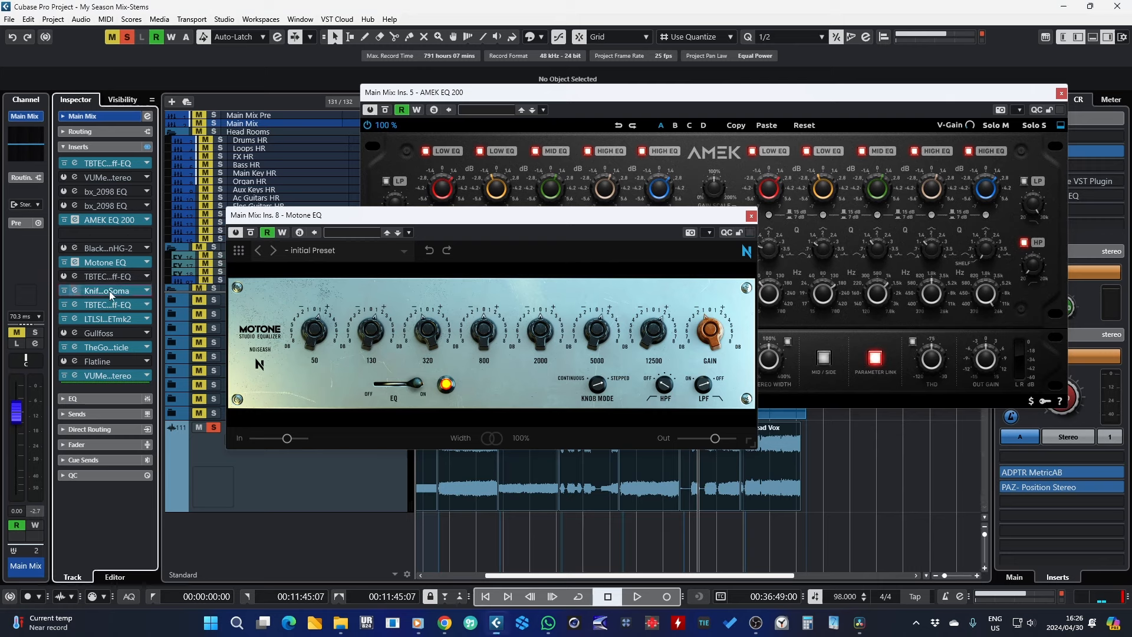
{"action": "left_click", "coordinate": [108, 291]}
{"action": "left_click_drag", "start_coordinate": [694, 139], "coordinate": [721, 153]}
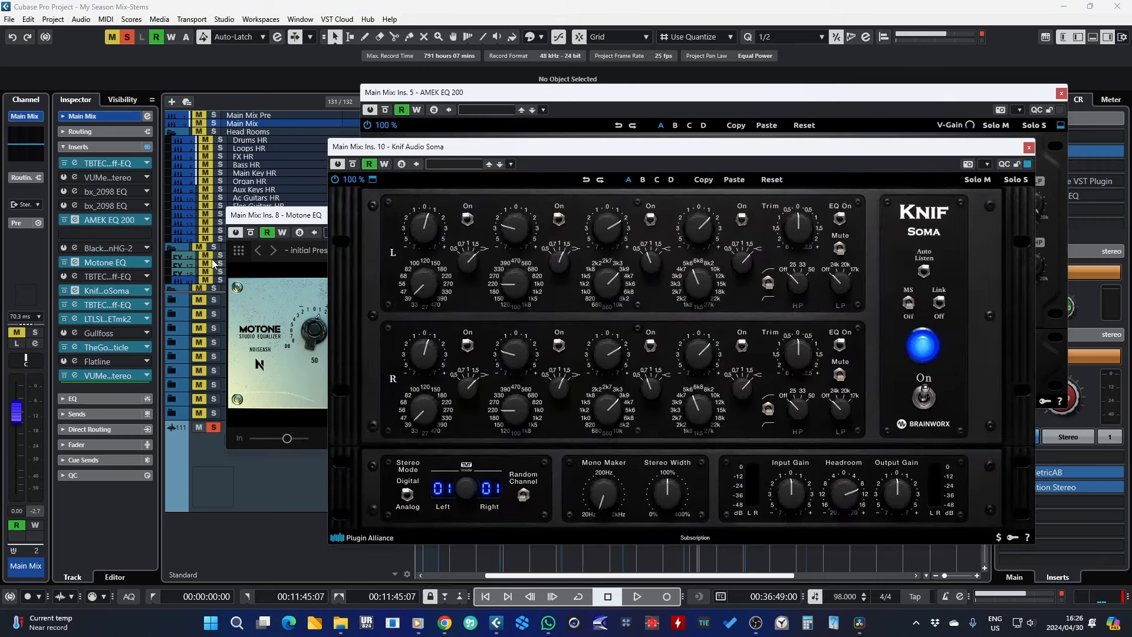
{"action": "left_click", "coordinate": [109, 304]}
{"action": "left_click", "coordinate": [111, 321]}
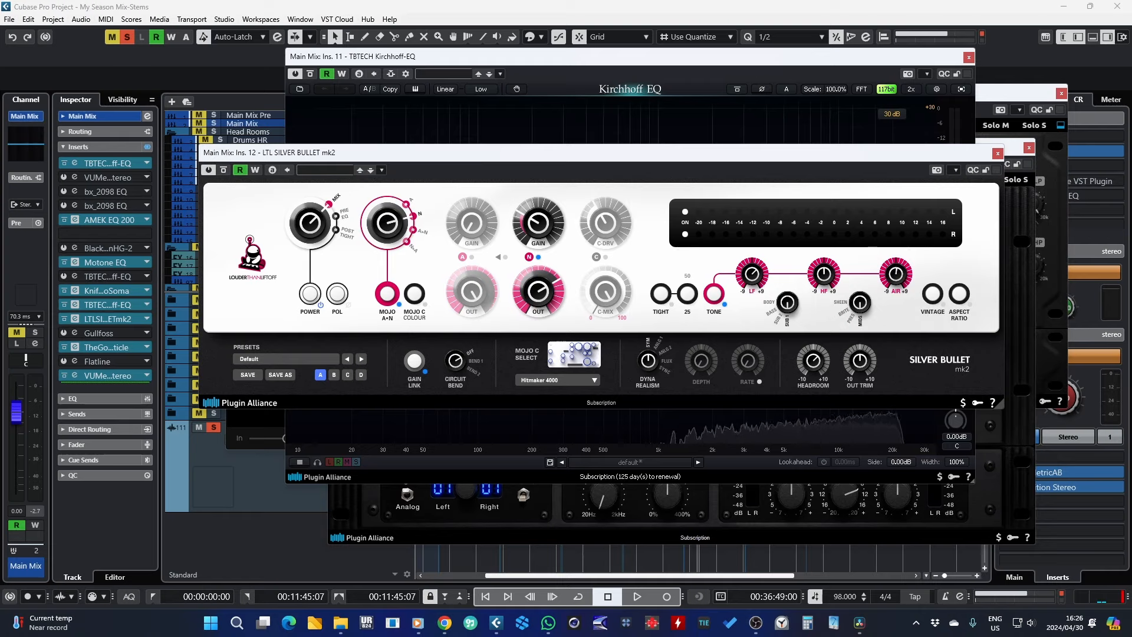
{"action": "left_click", "coordinate": [109, 348]}
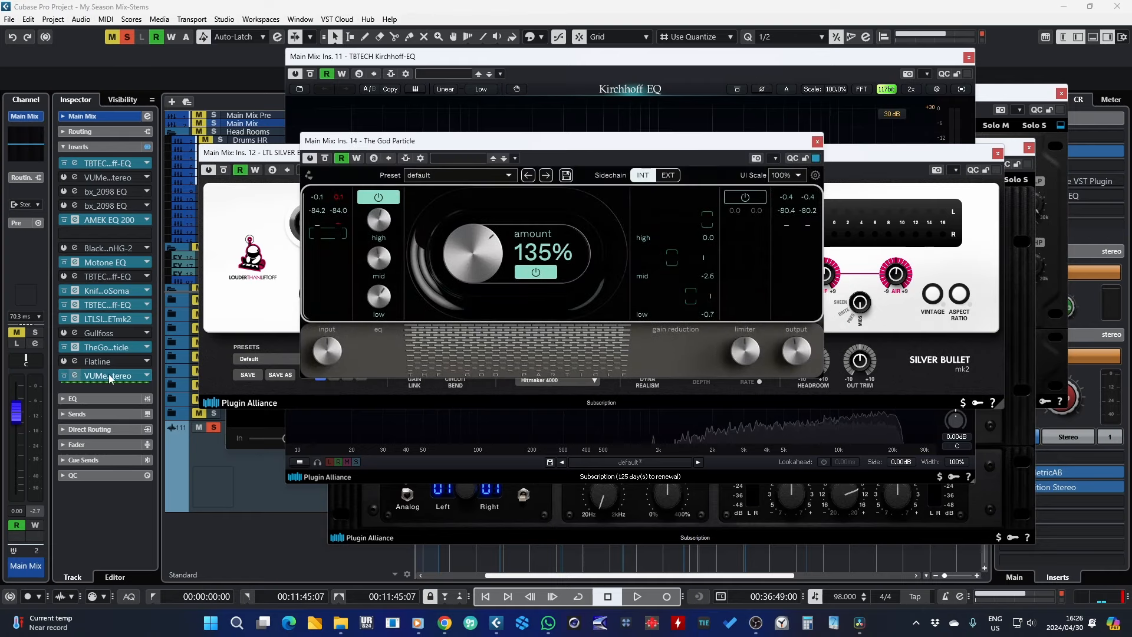
{"action": "left_click", "coordinate": [818, 143]}
{"action": "left_click", "coordinate": [997, 154]}
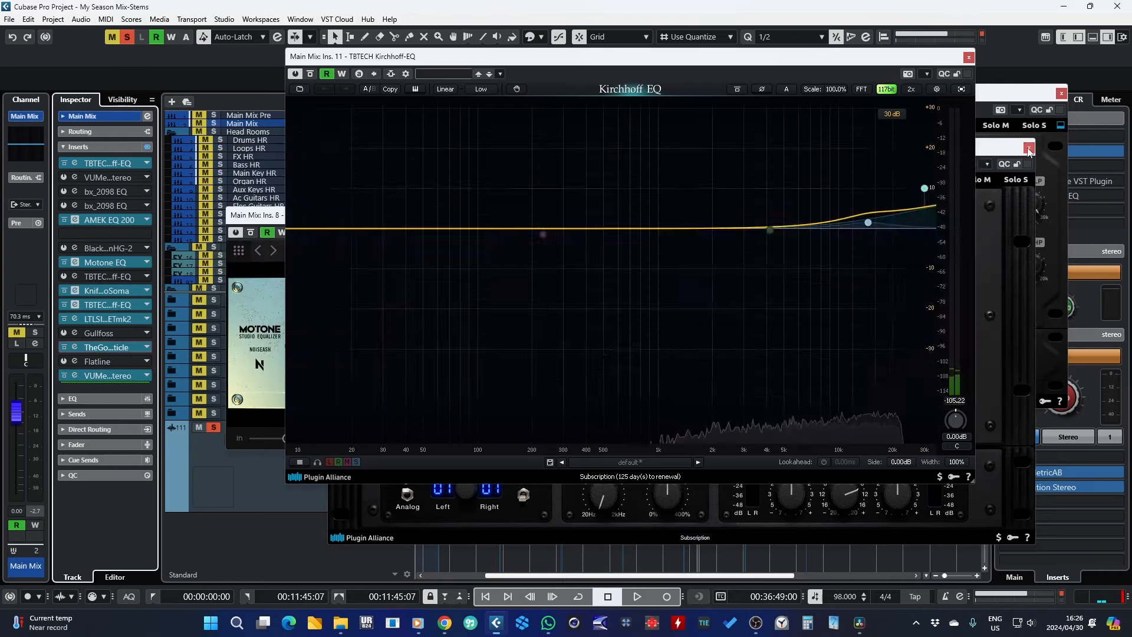
{"action": "left_click", "coordinate": [968, 57]}
{"action": "left_click", "coordinate": [1060, 93]}
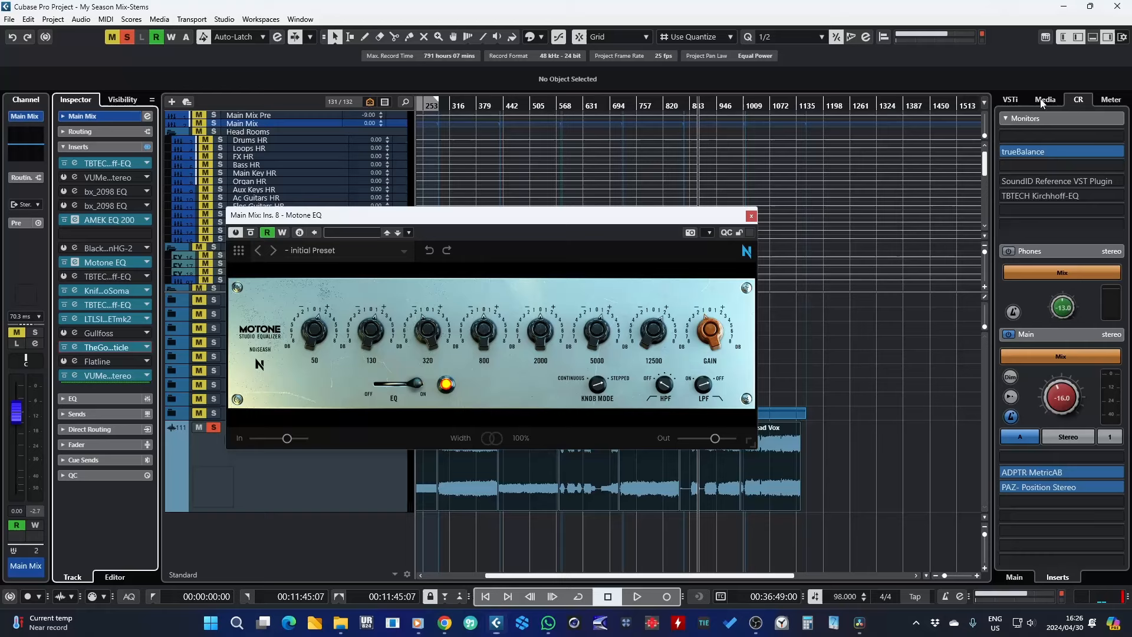
{"action": "left_click", "coordinate": [751, 215]}
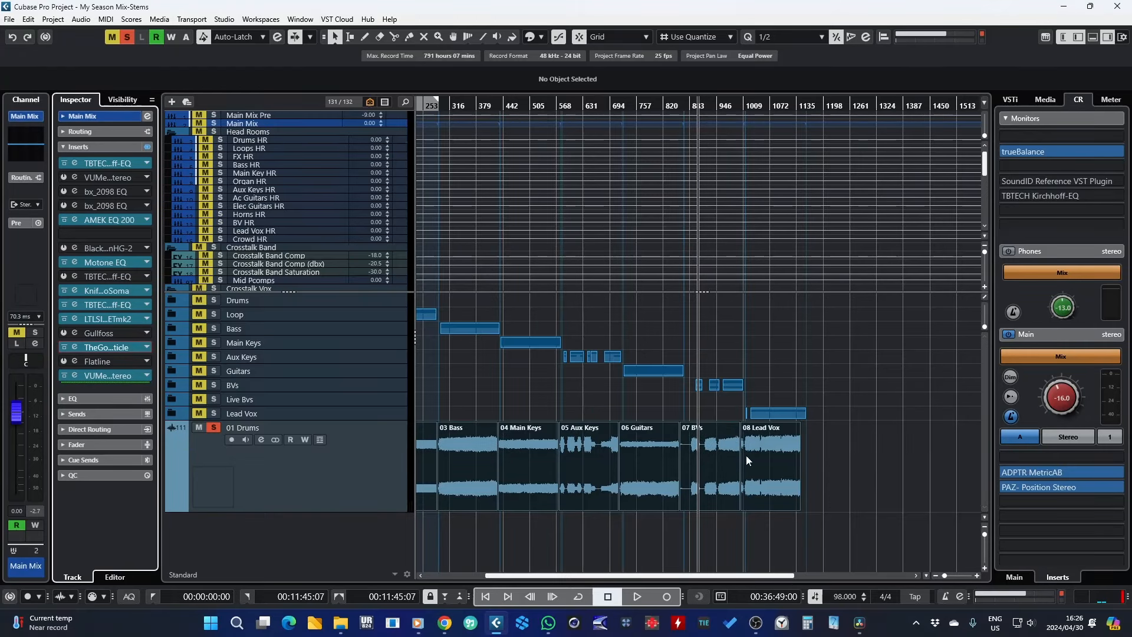